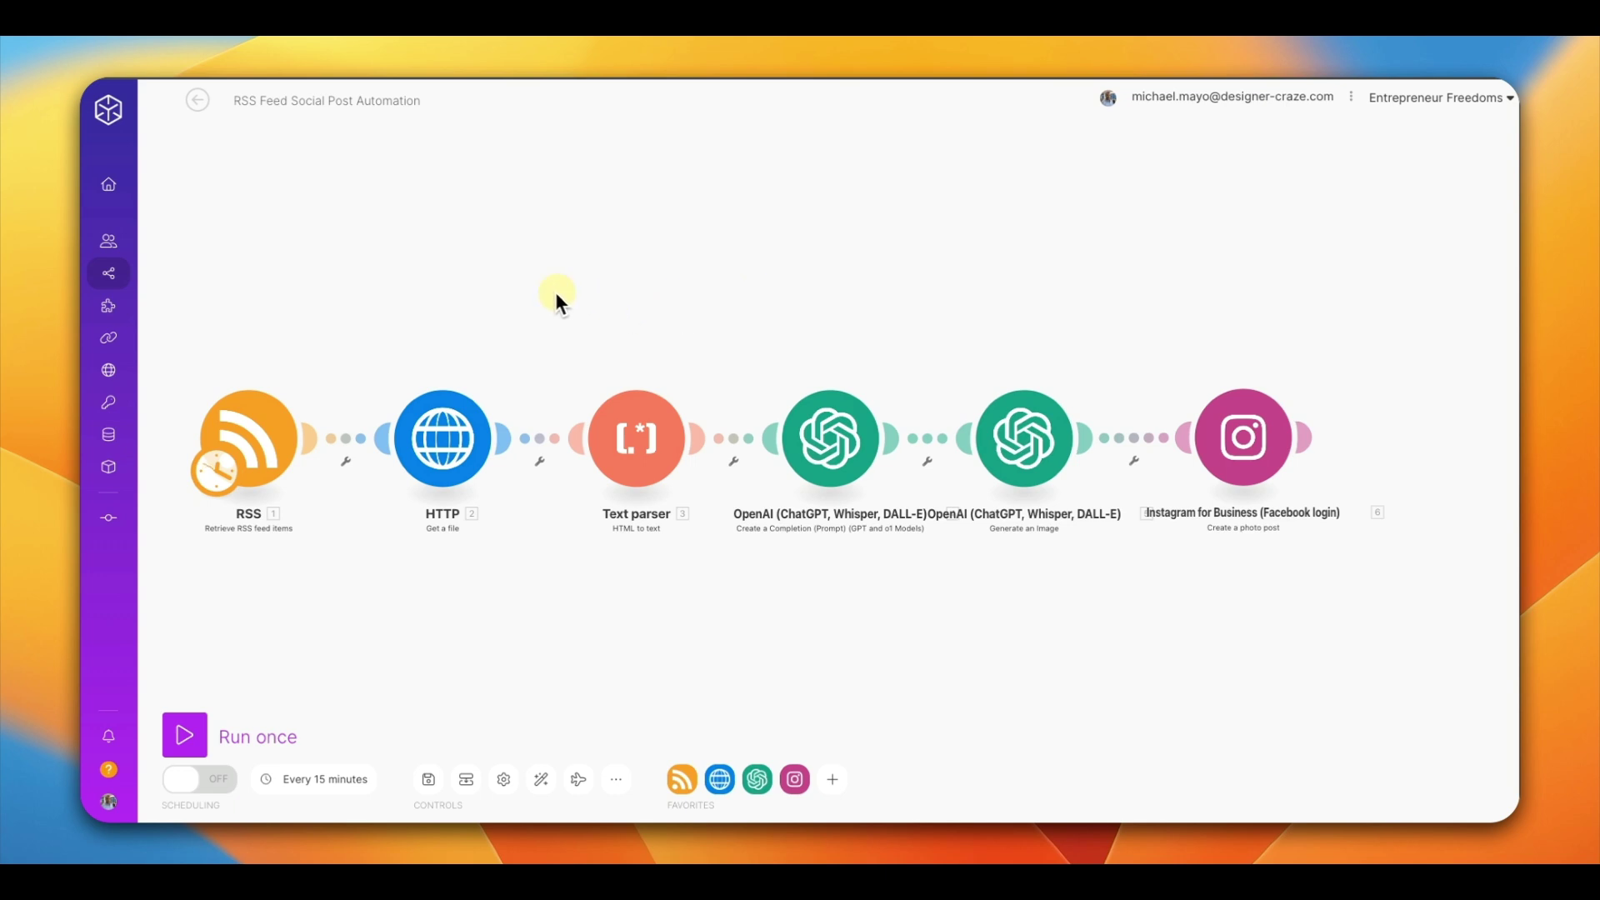
# Go to the organization overview and create a new blank scenario.
pyautogui.moveTo(117, 235)
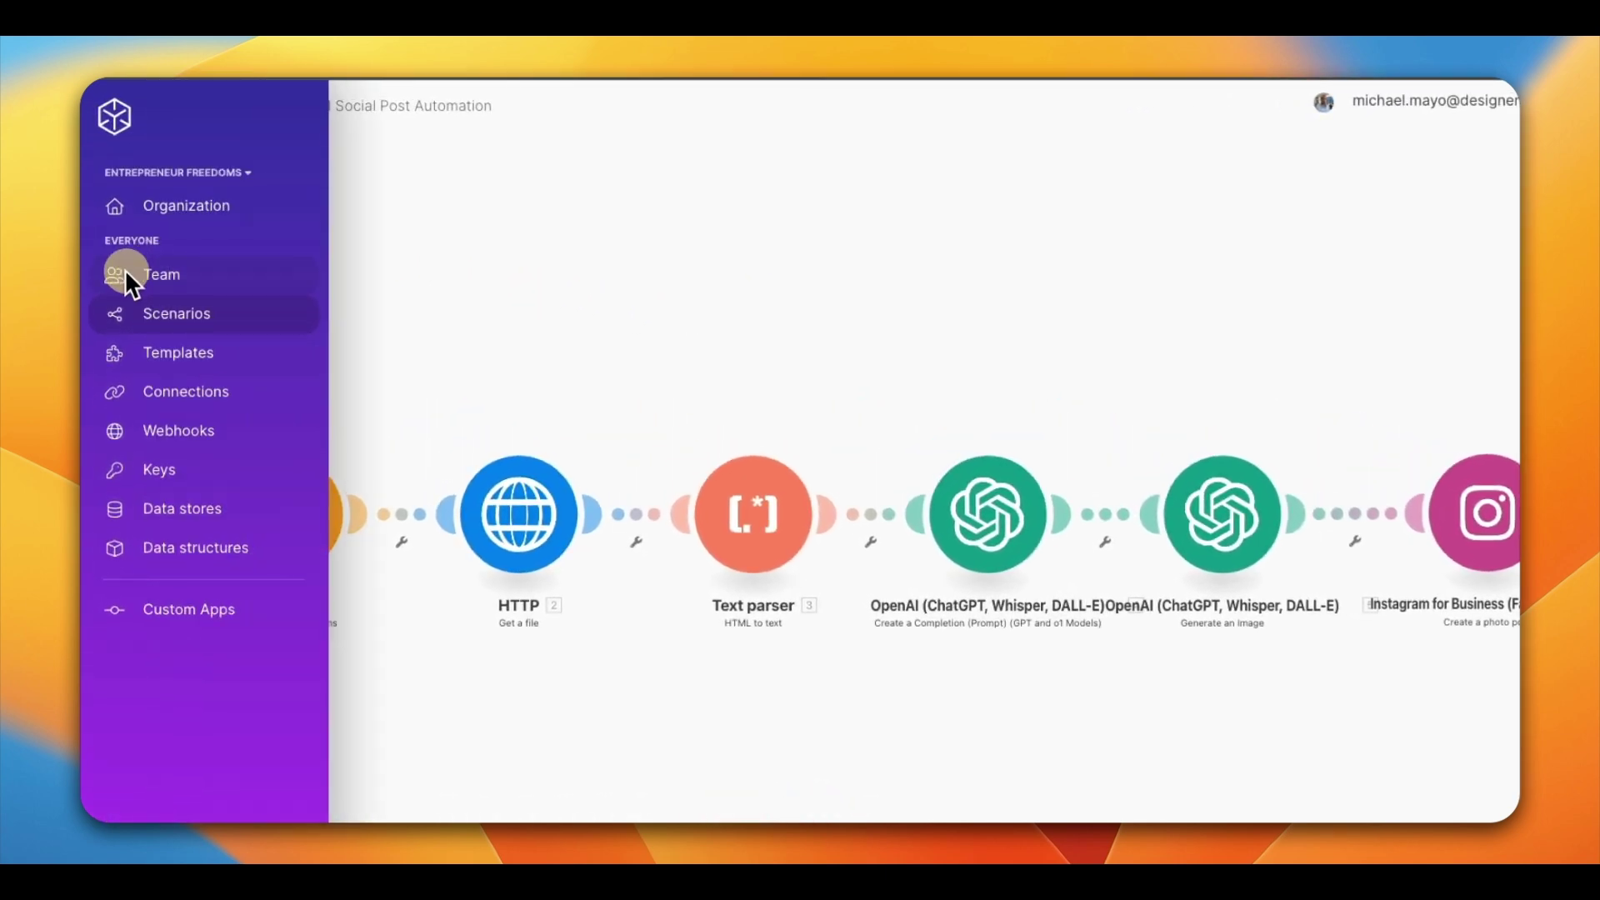
pyautogui.click(181, 227)
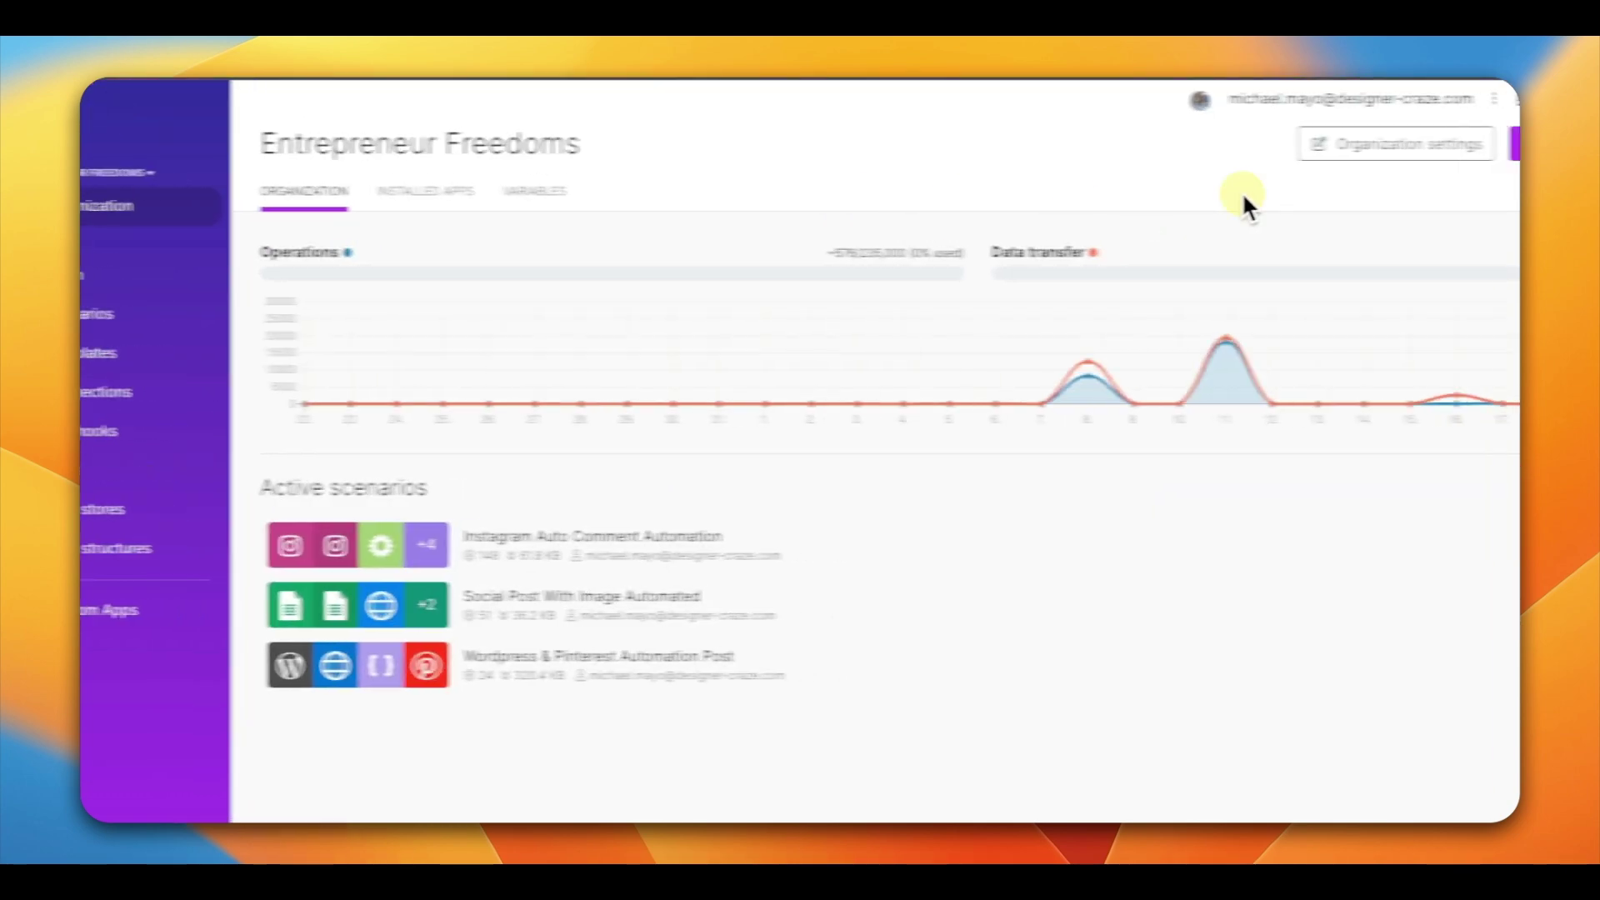
pyautogui.click(1483, 151)
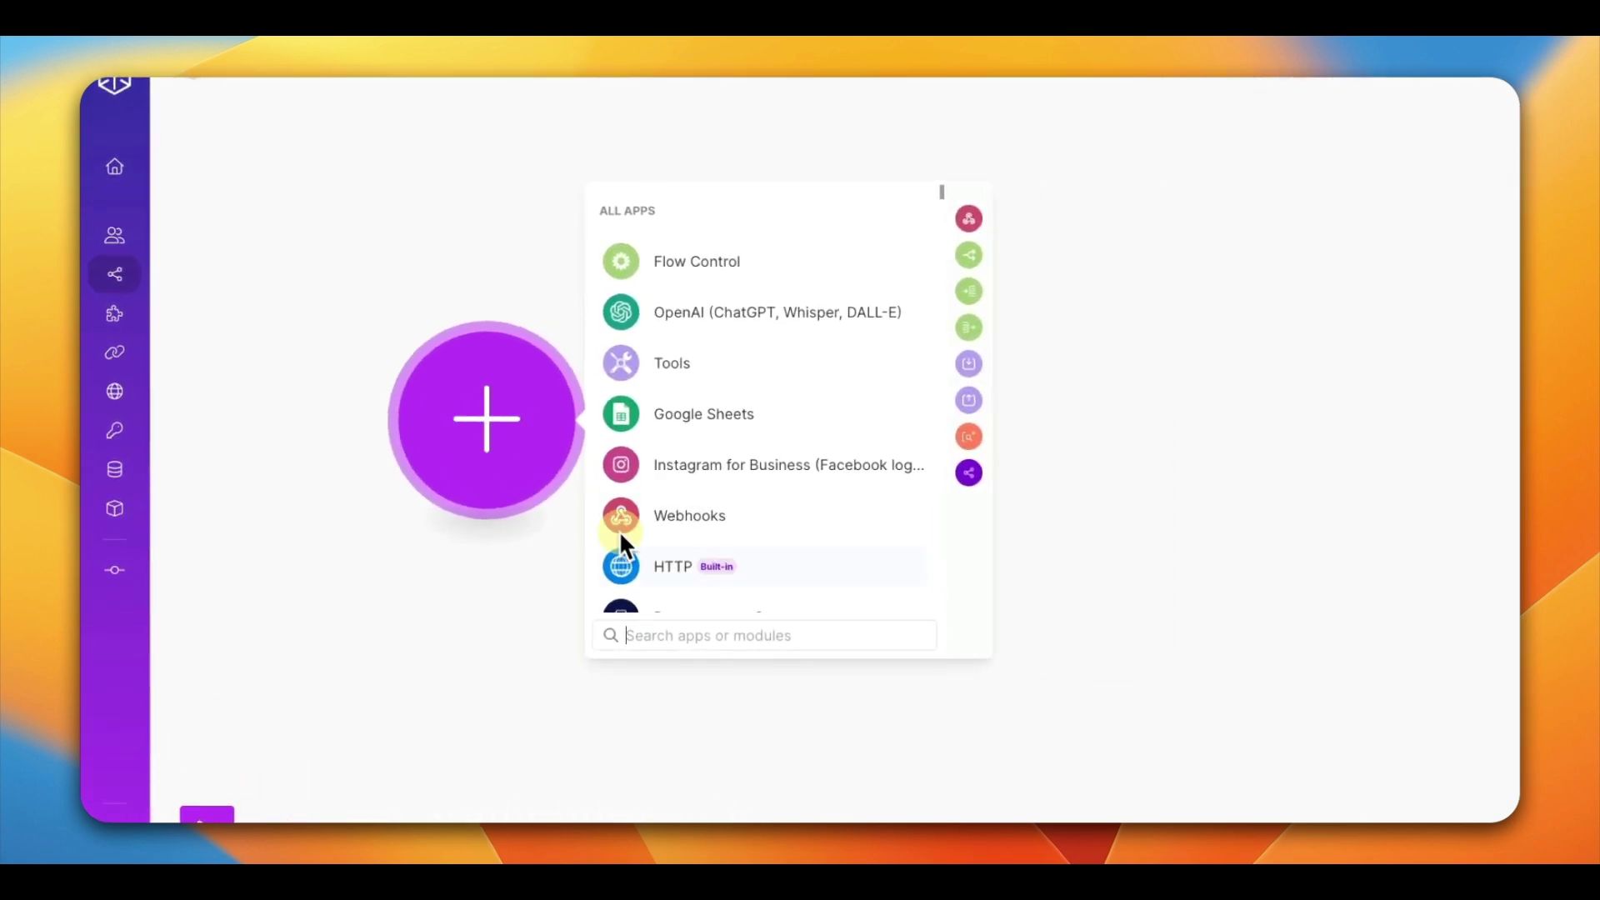
# Search the modules for "rss" and add Retrieve RSS feed items as the scenario's first module.
pyautogui.click(670, 635)
pyautogui.write('rss')
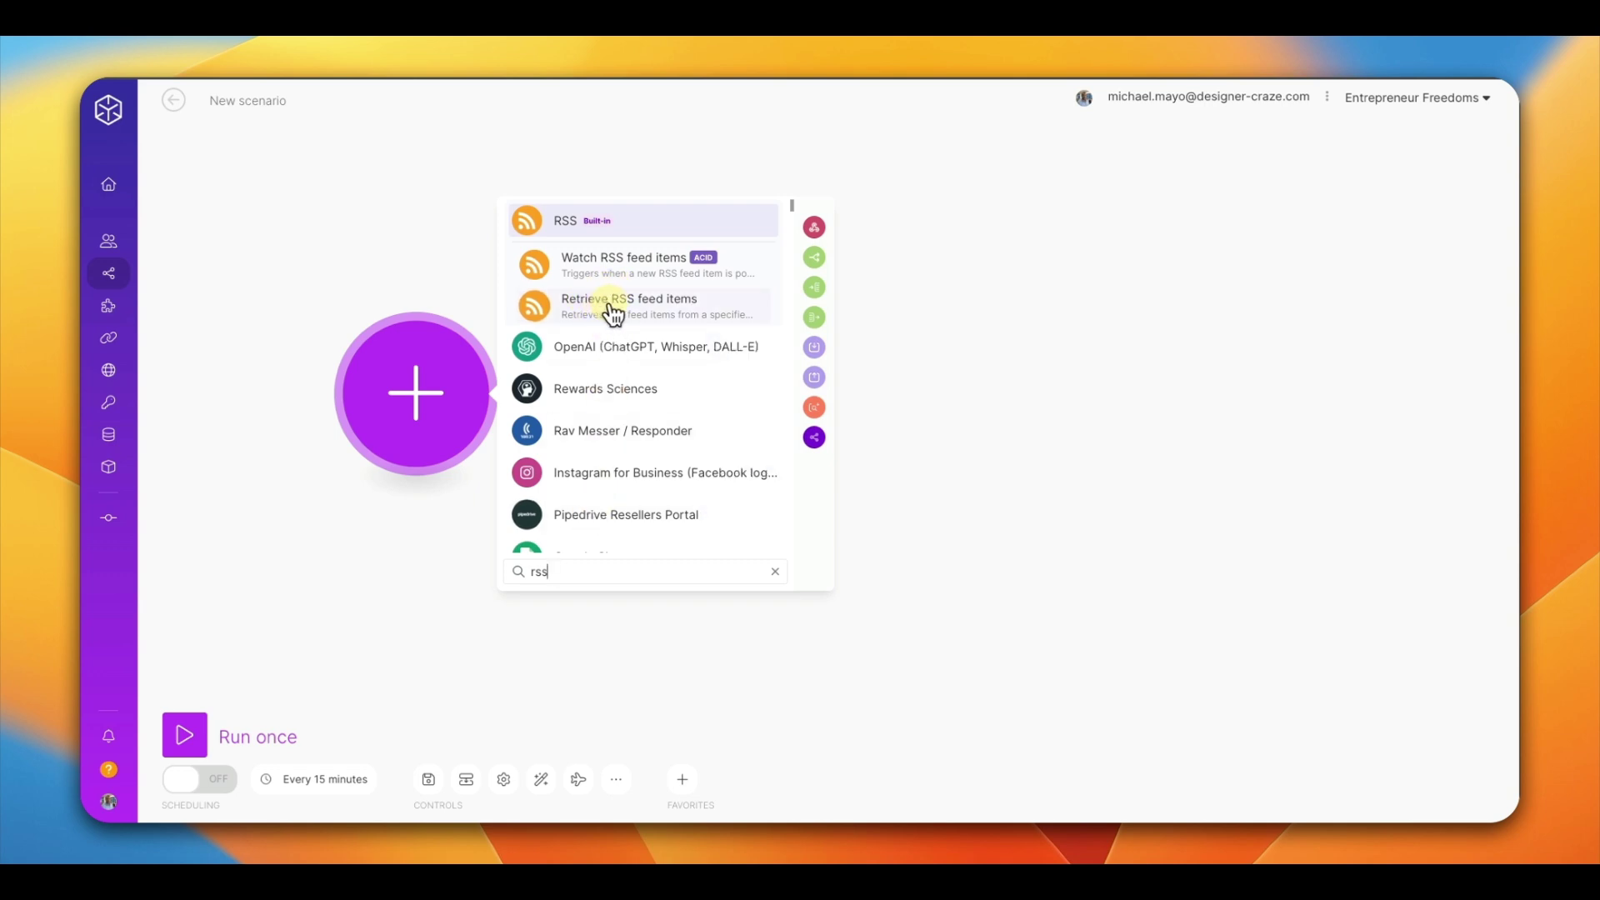
pyautogui.click(612, 308)
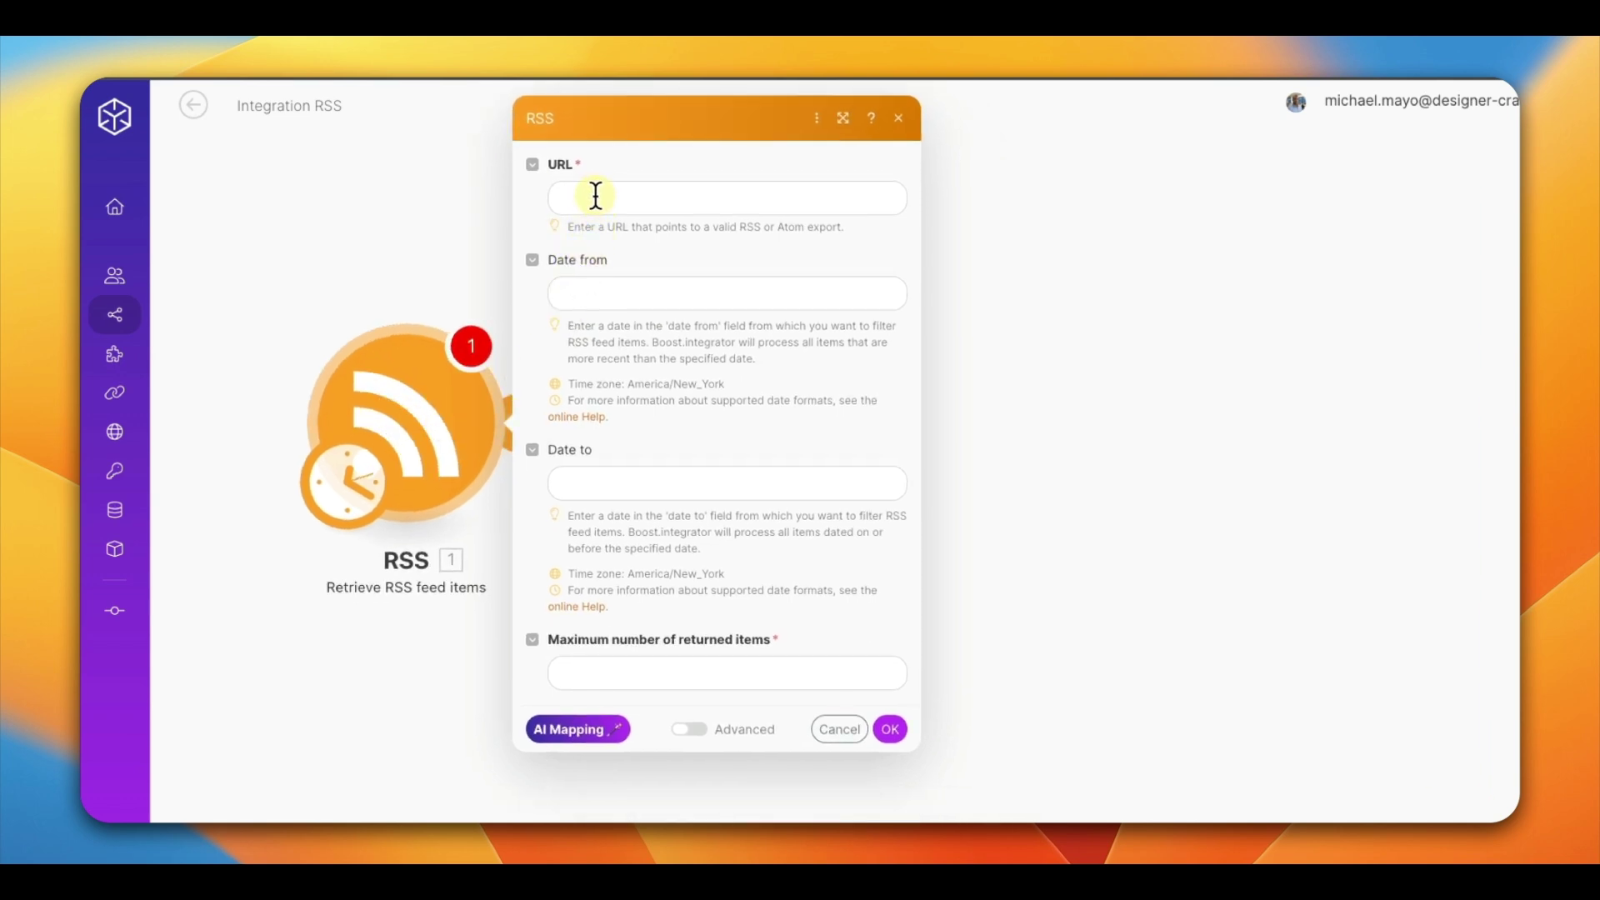
pyautogui.click(596, 196)
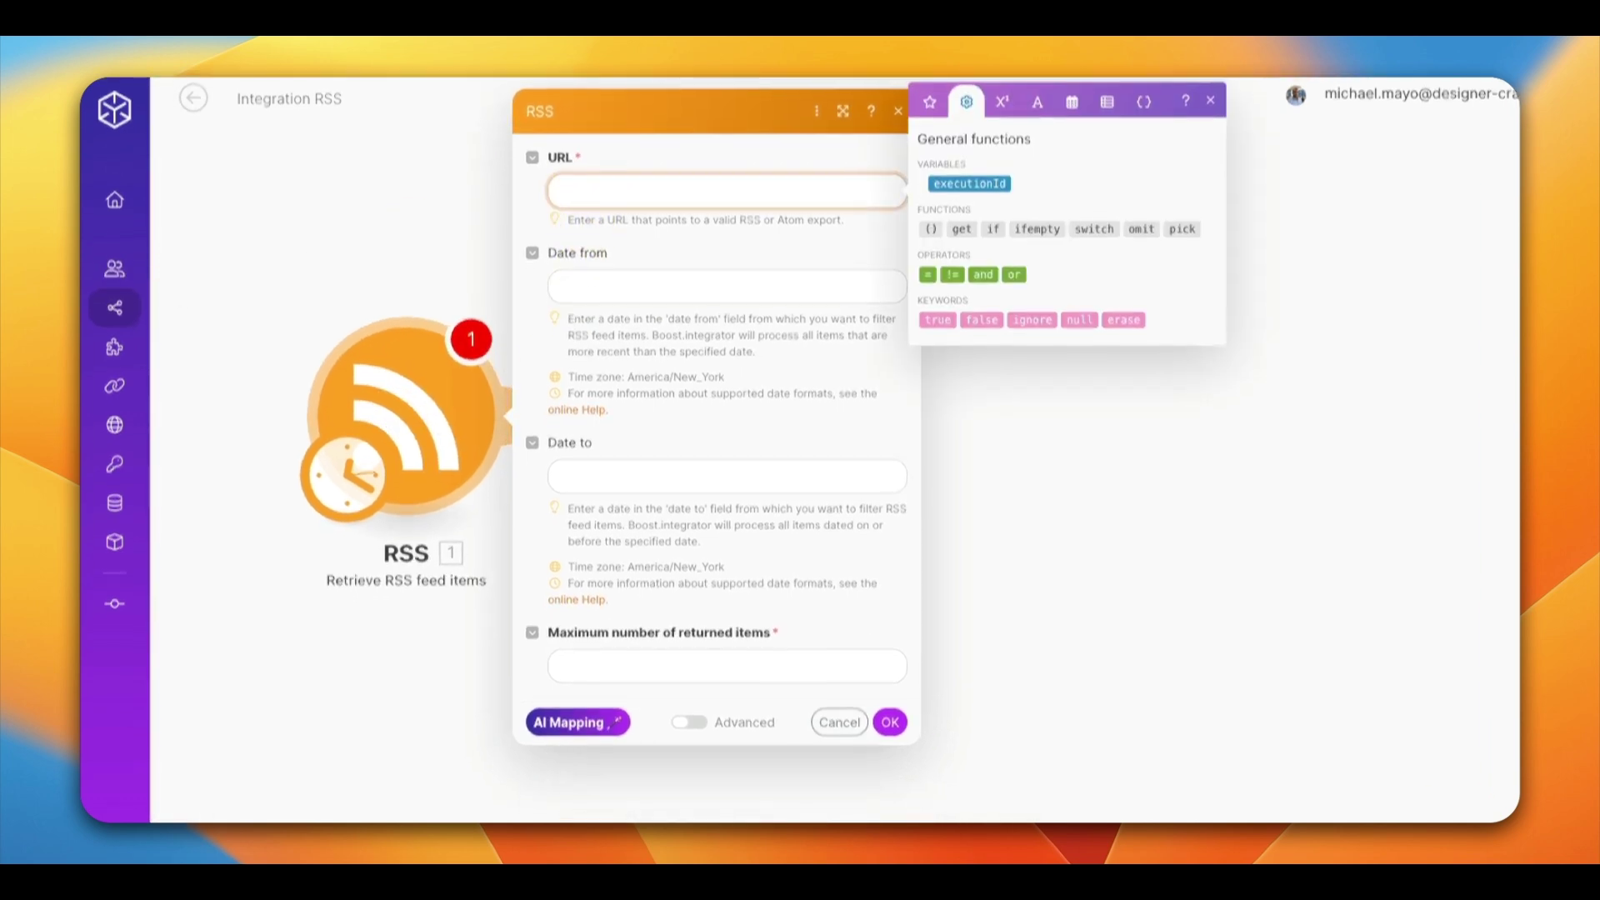
pyautogui.press('Escape')
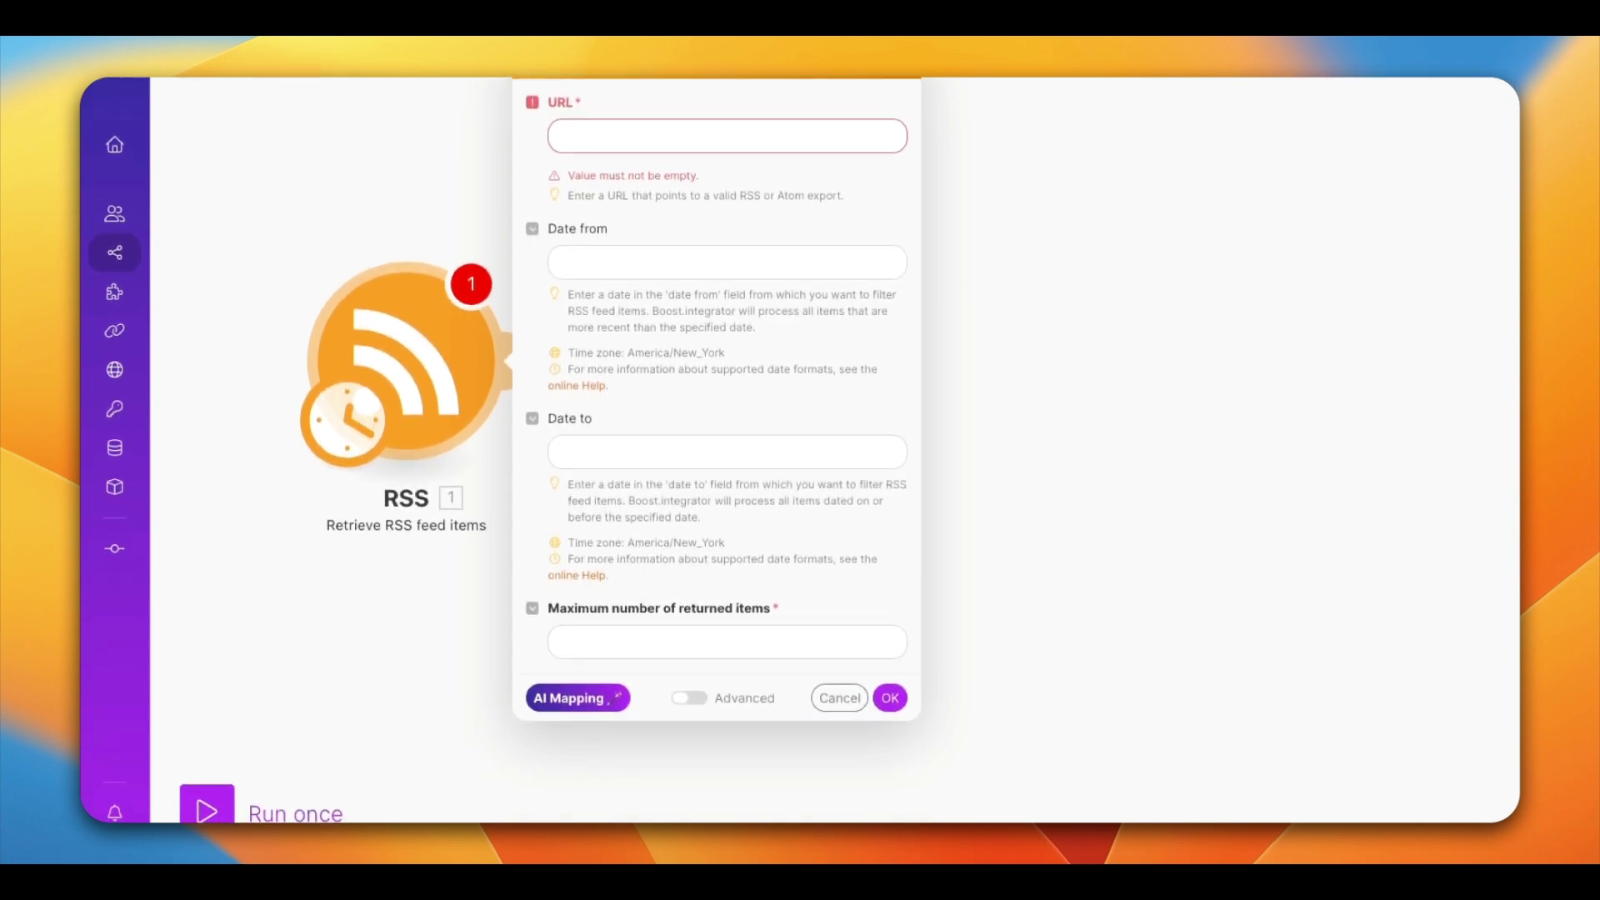
pyautogui.click(582, 197)
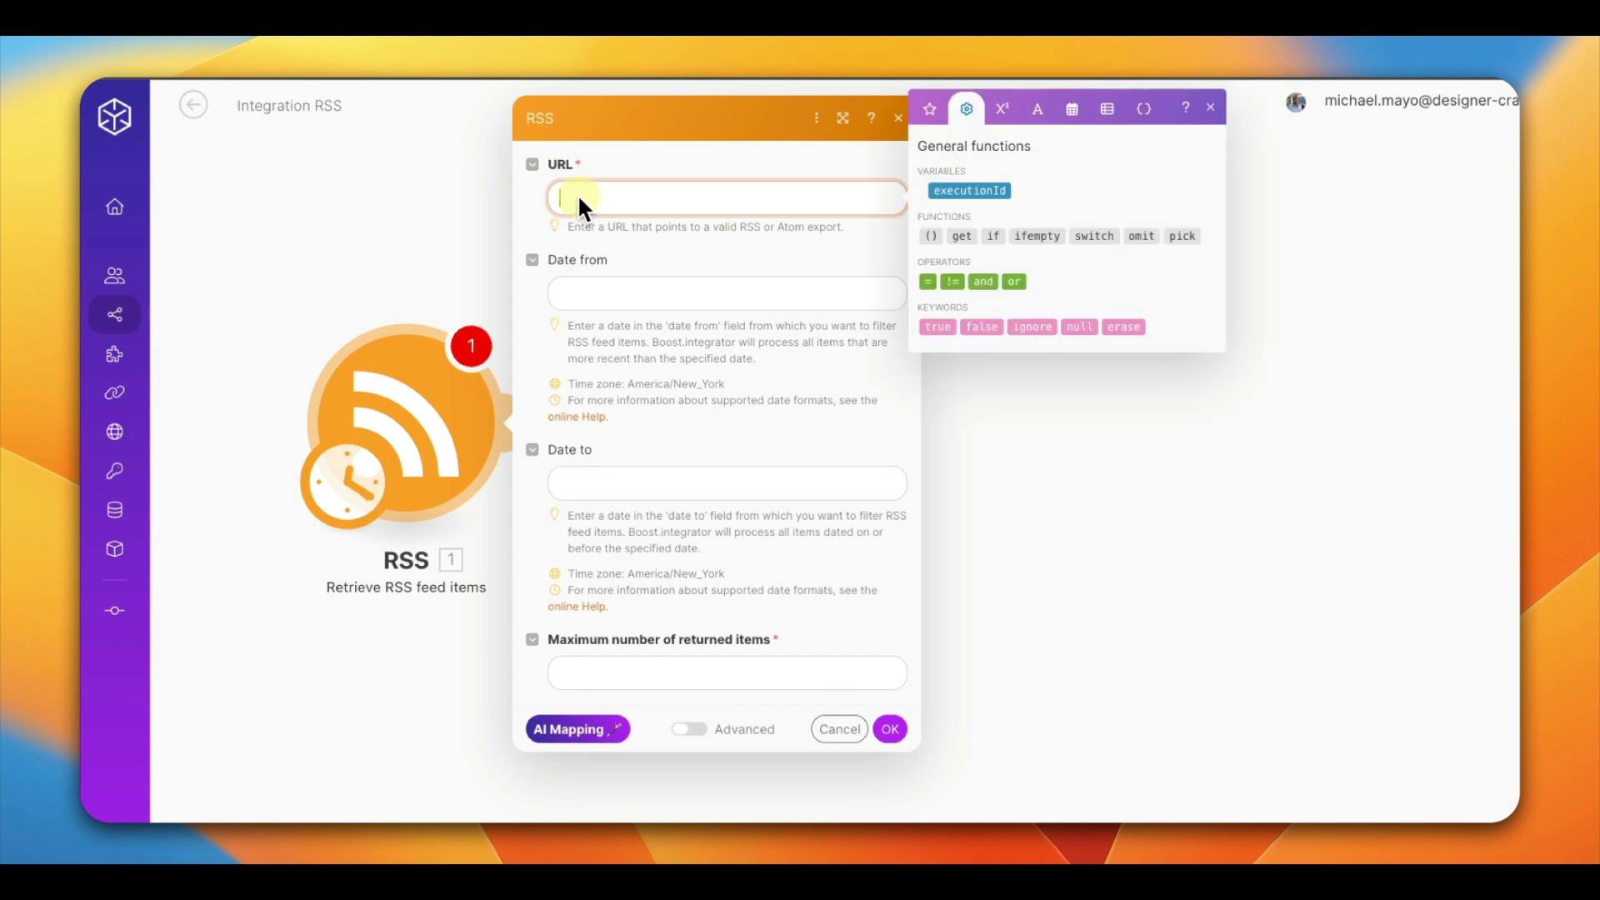
pyautogui.write('https://www.entrepreneur.com/latest.rss')
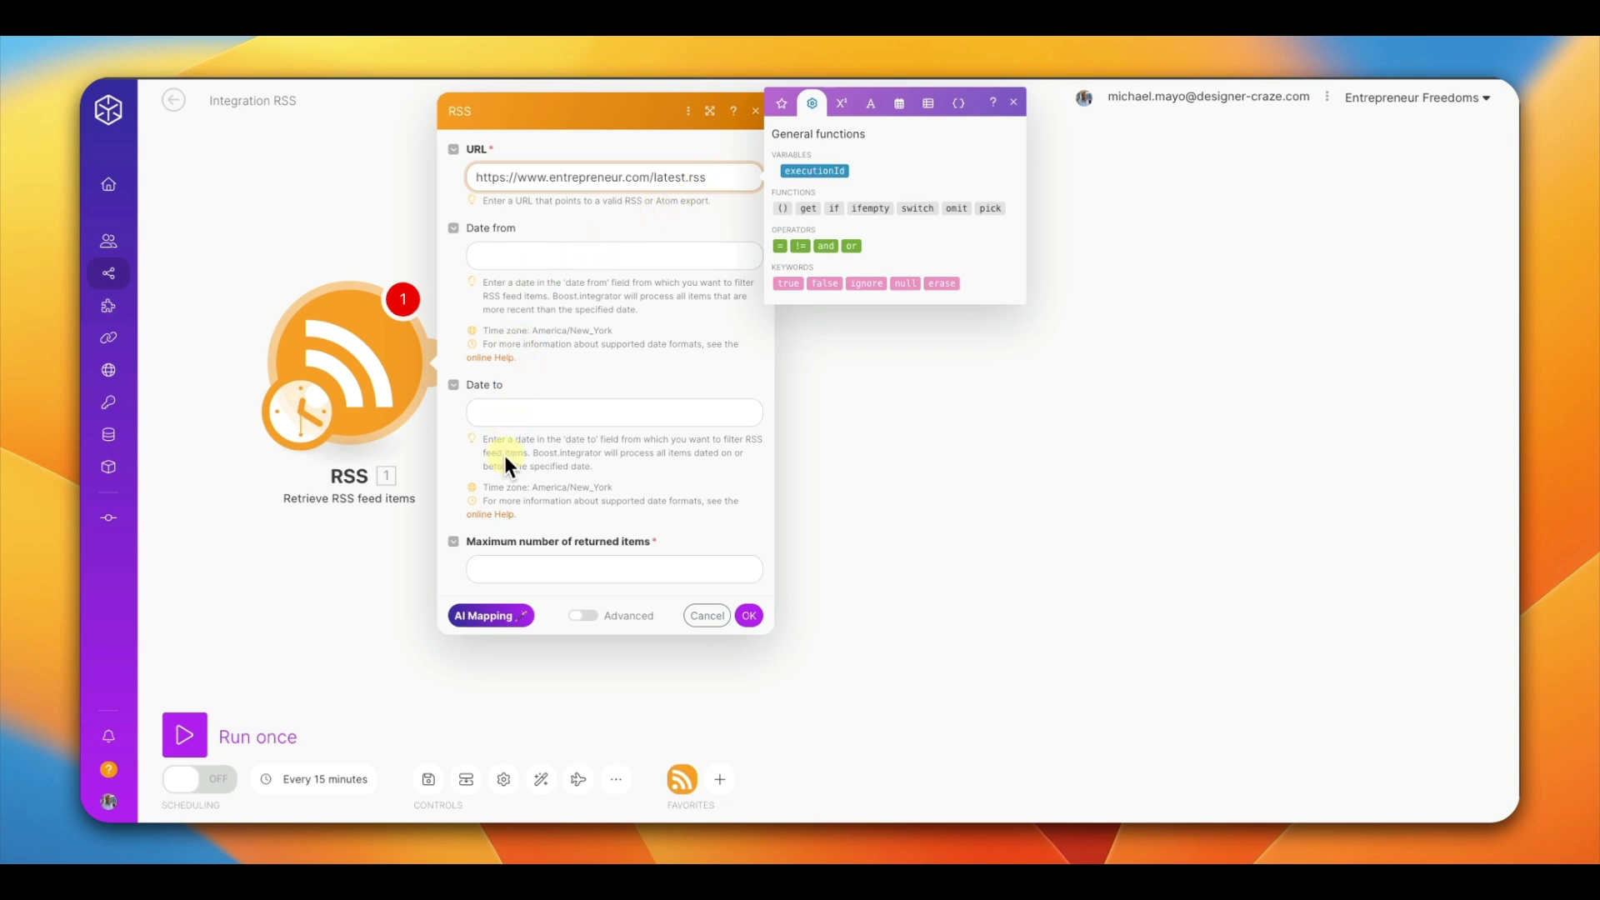
pyautogui.click(508, 571)
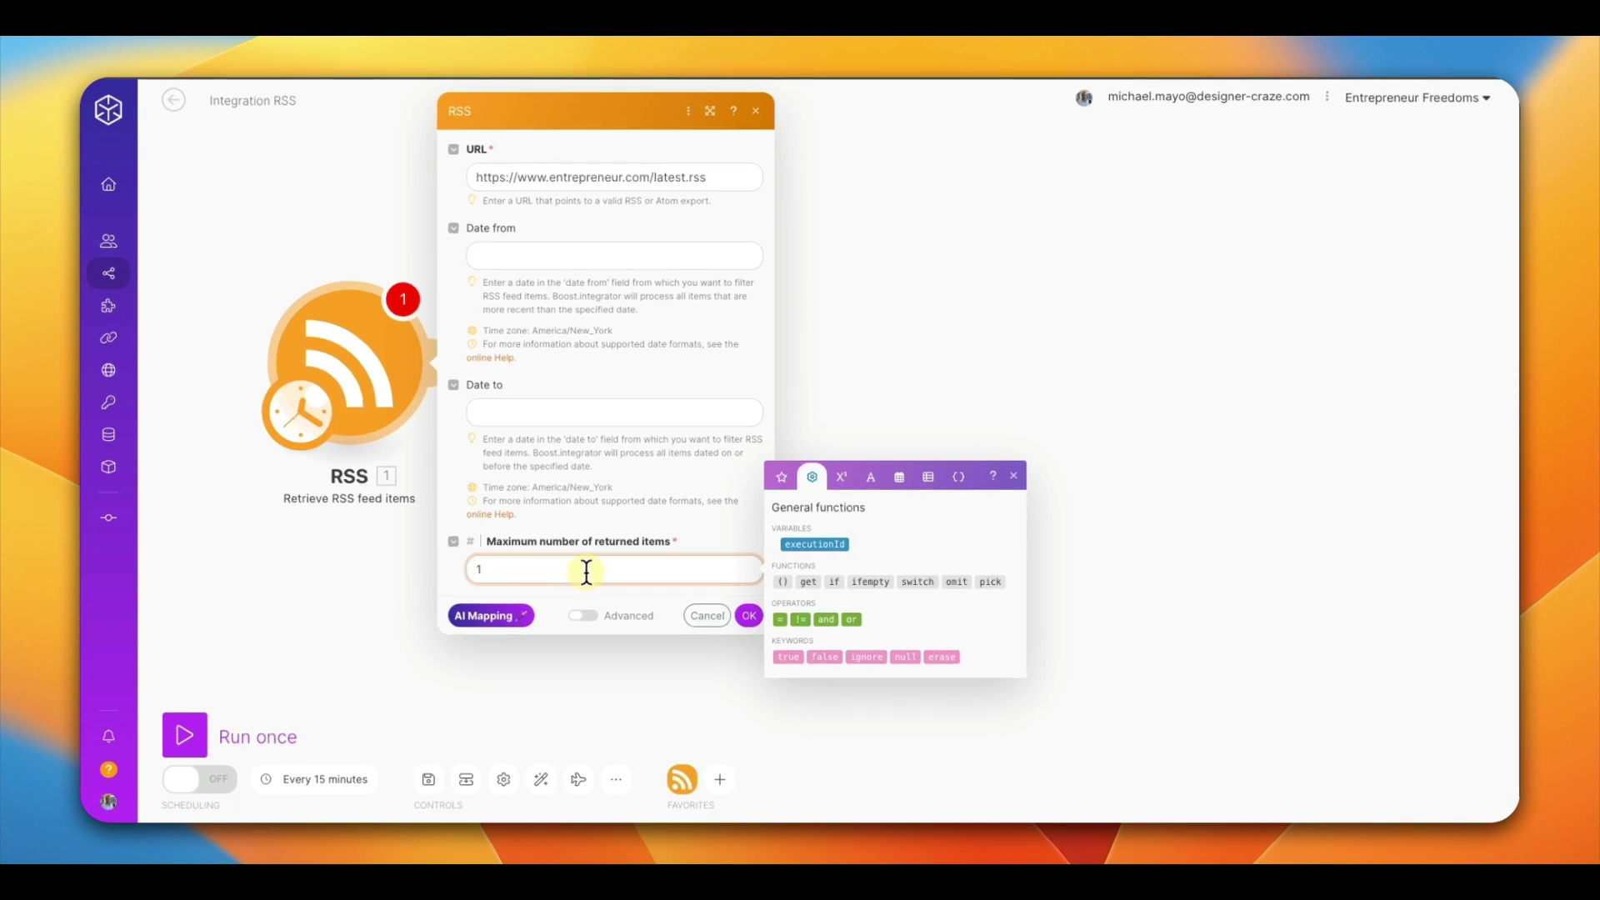
pyautogui.click(748, 616)
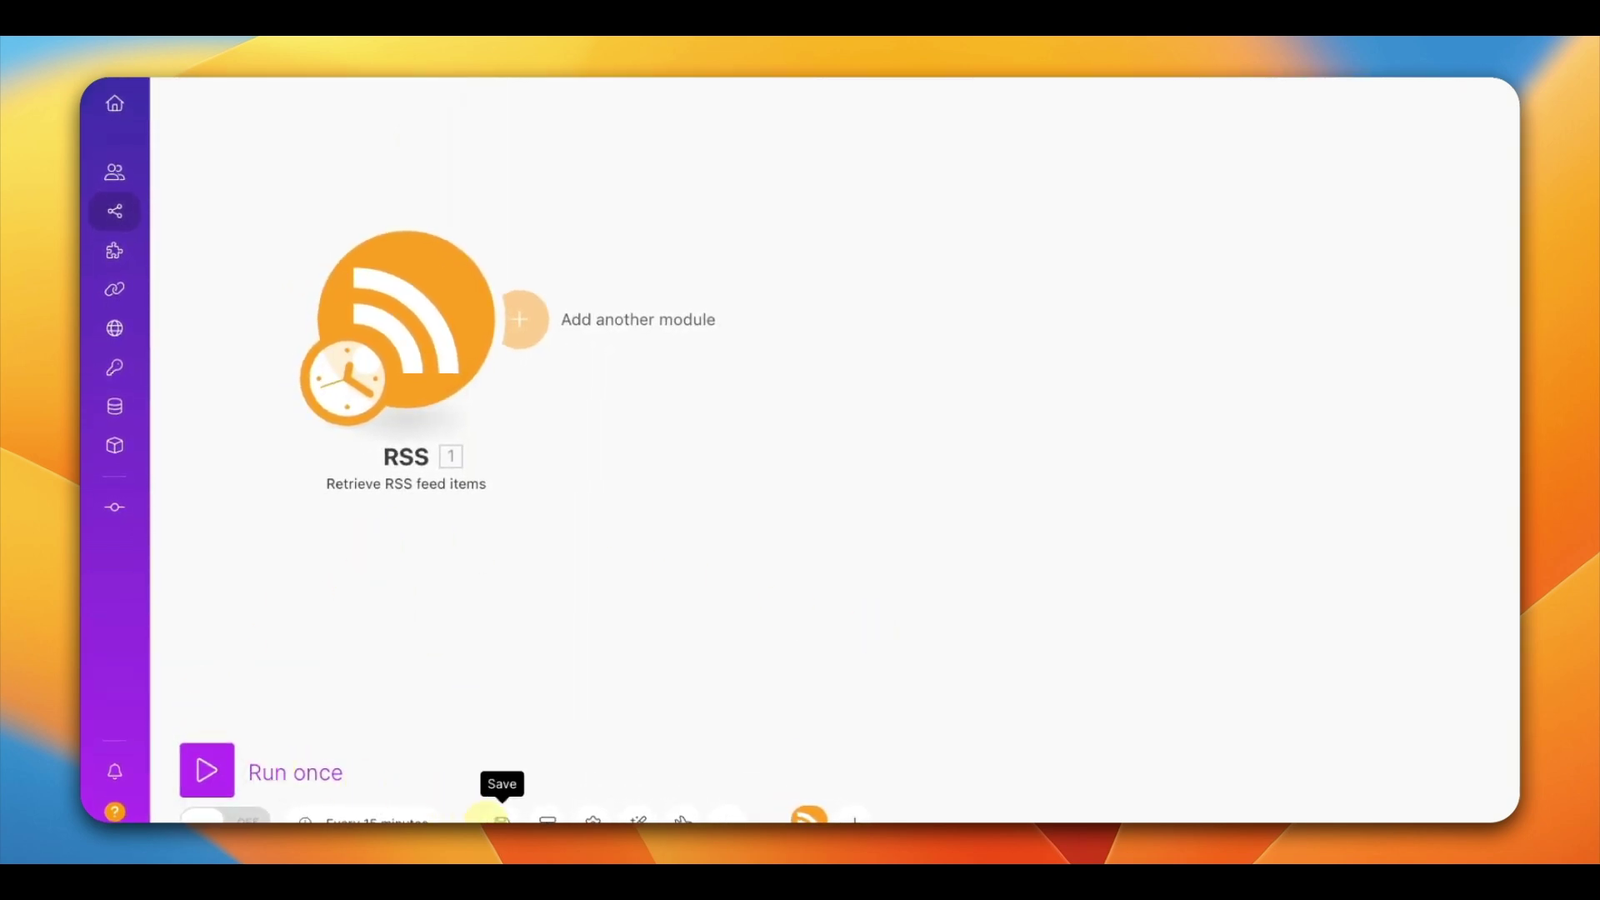
# Save the scenario, run it once, and inspect the RSS module's output.
pyautogui.click(502, 818)
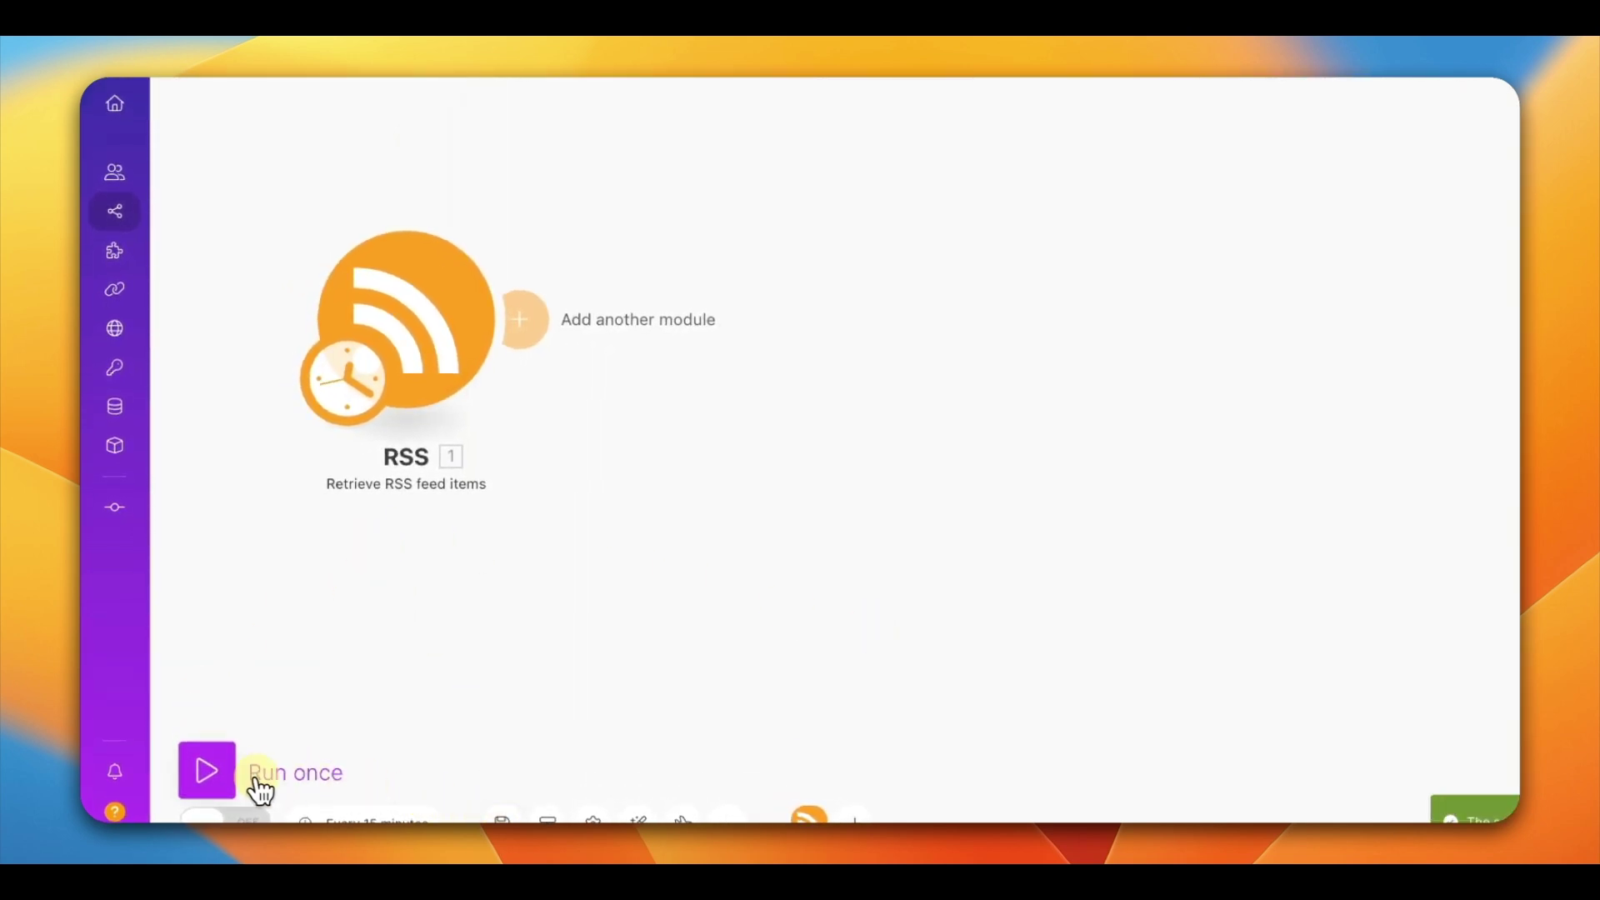
pyautogui.click(202, 779)
pyautogui.click(668, 423)
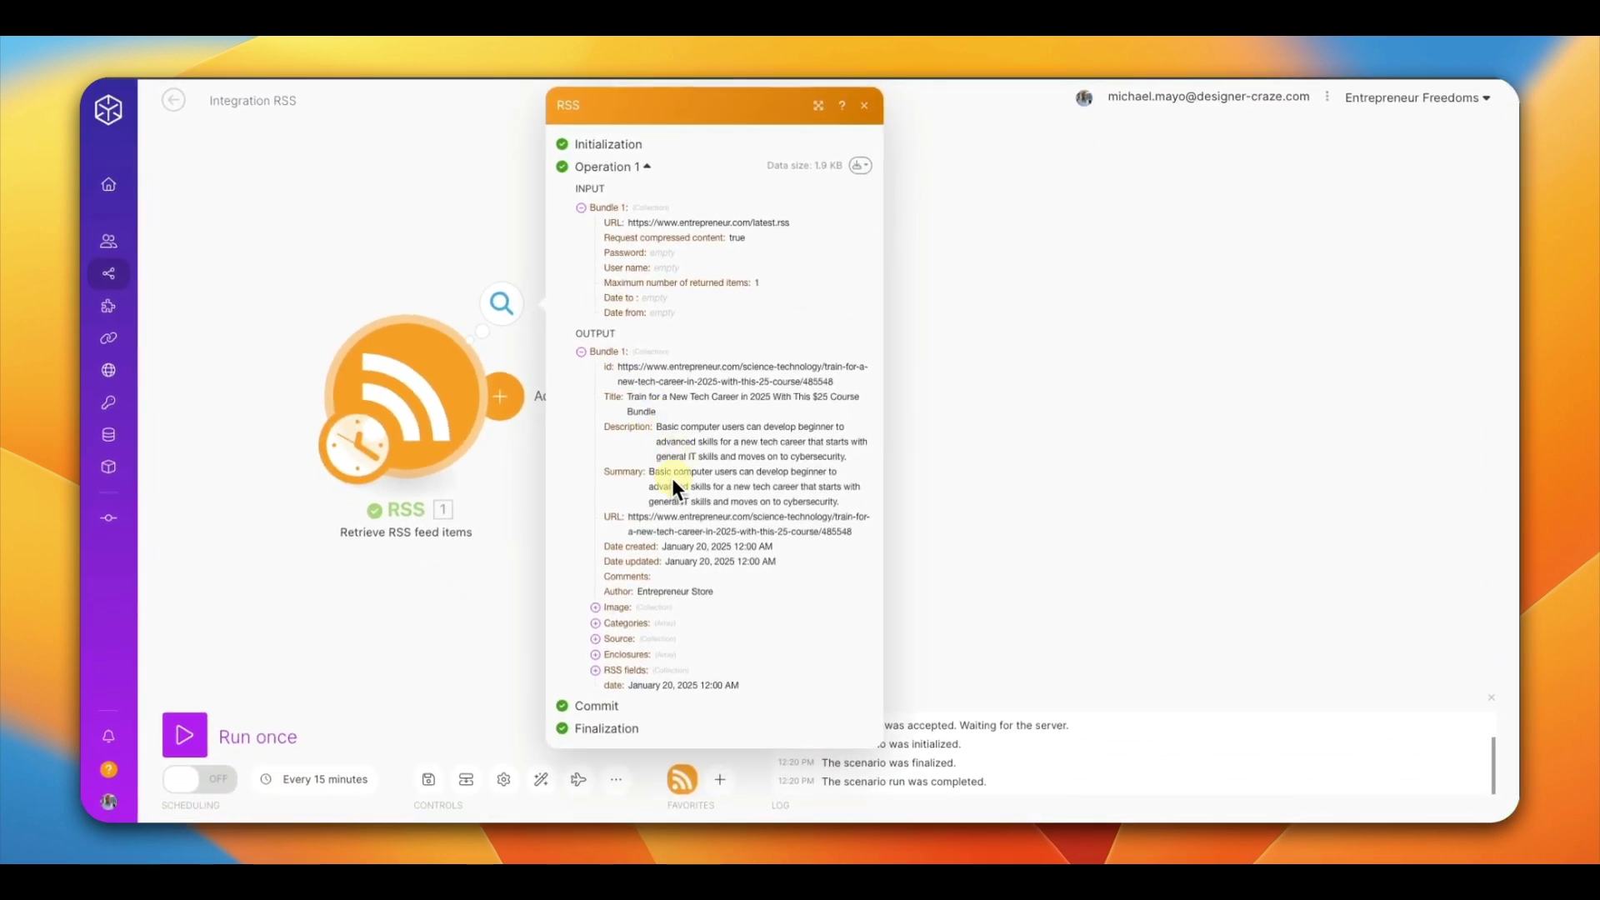
pyautogui.click(1159, 440)
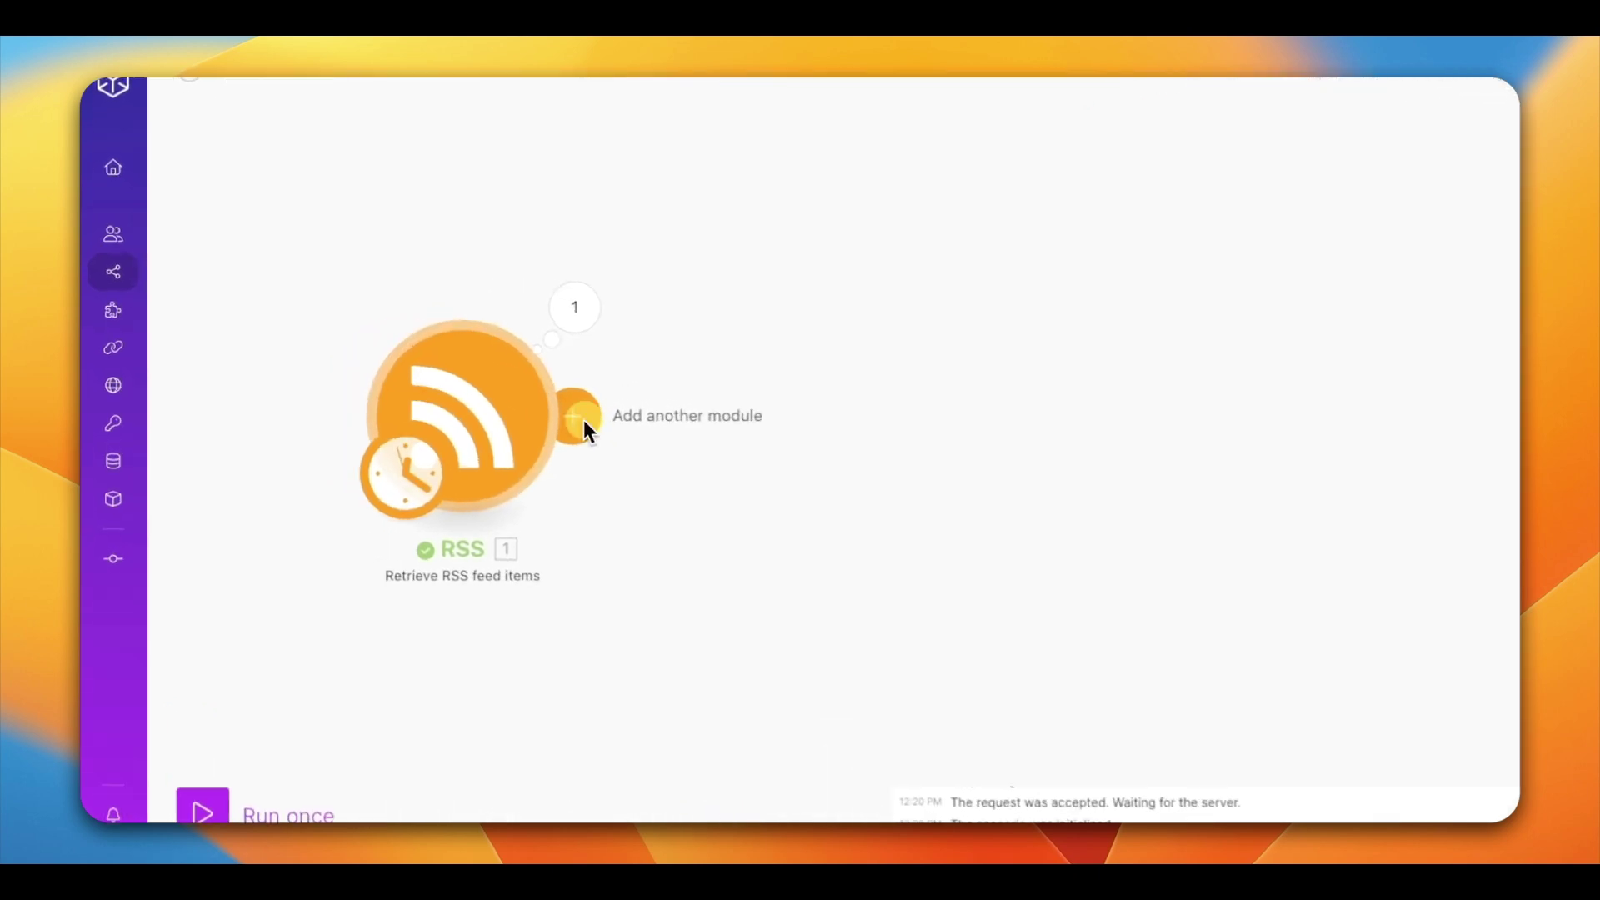
# Add an HTTP Get a file module after the RSS module.
pyautogui.click(583, 420)
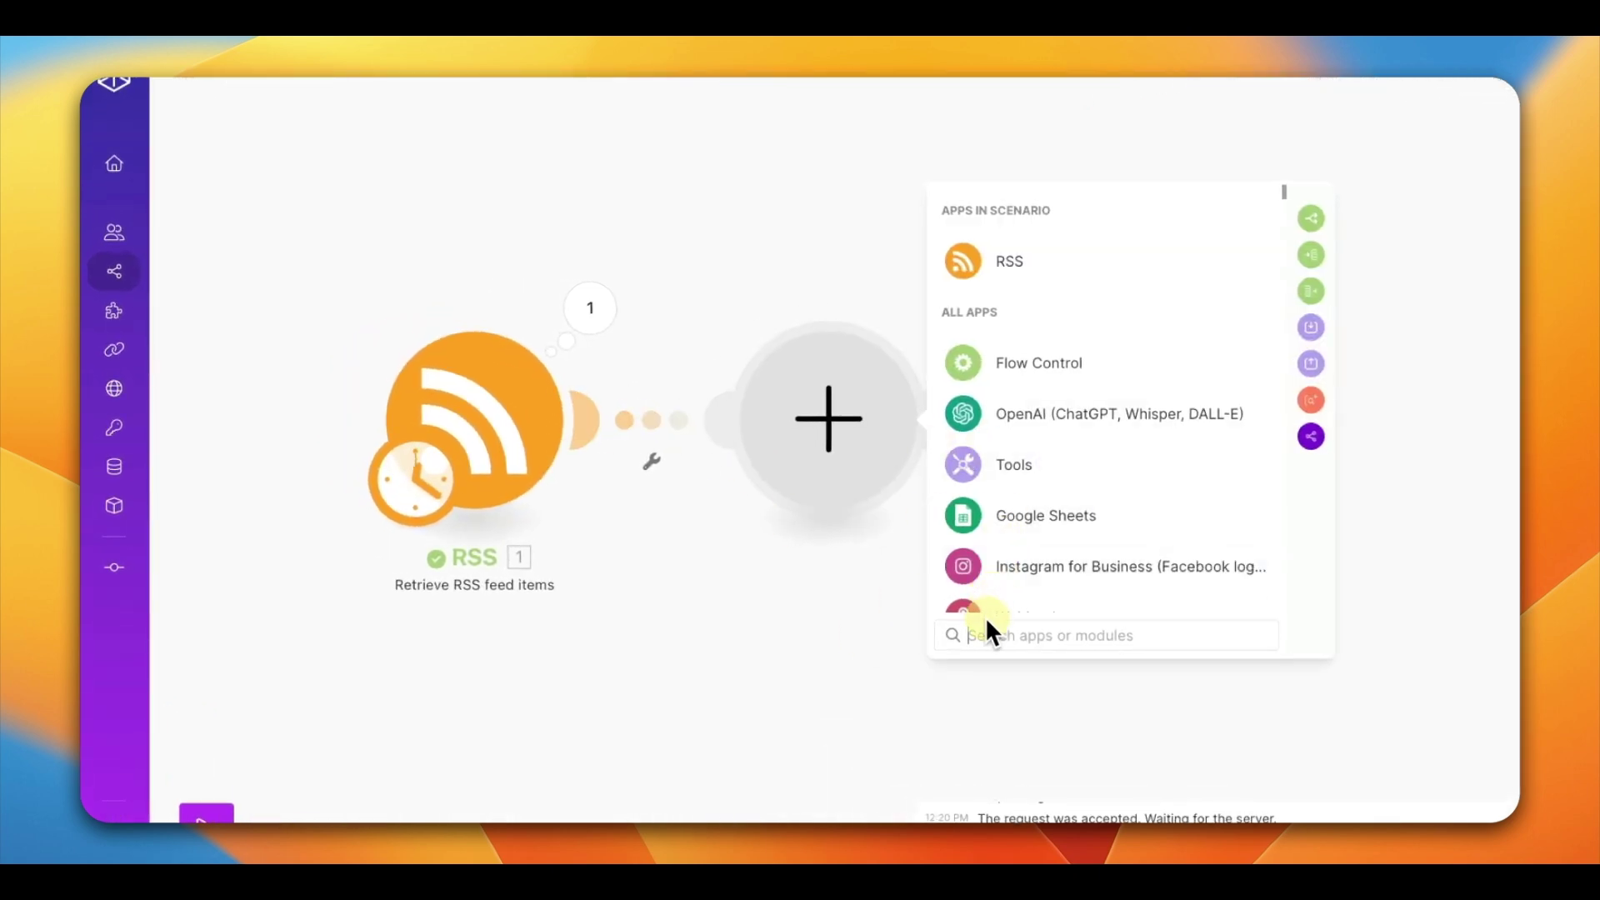
pyautogui.write('HTTP')
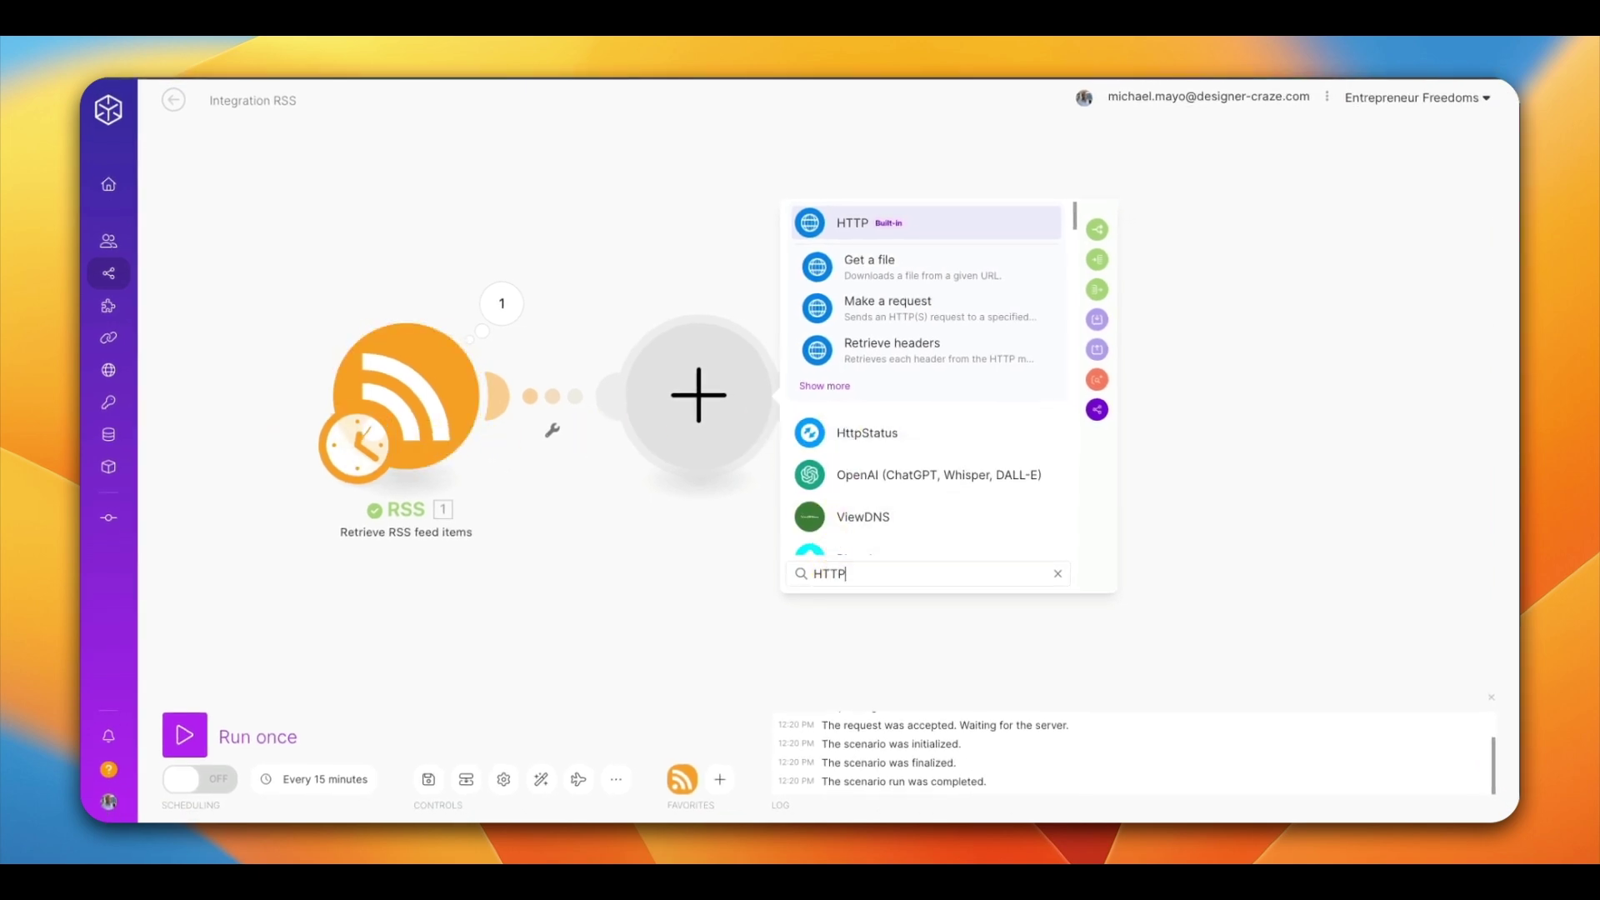
pyautogui.click(859, 266)
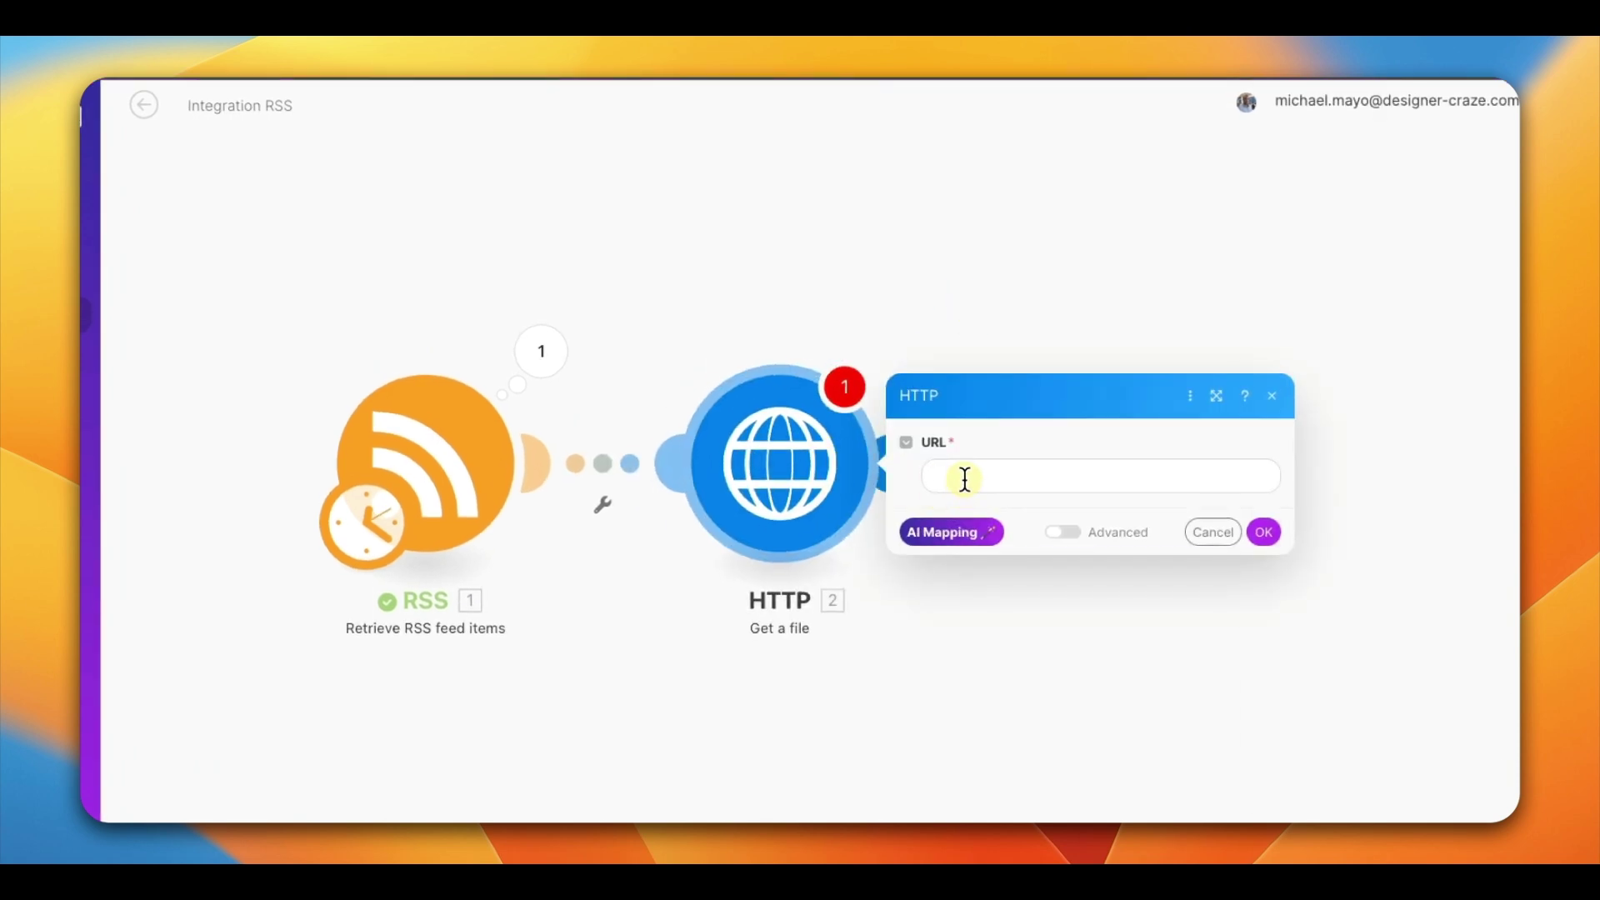
# Map the RSS item's URL into the HTTP module's URL field and confirm the settings.
pyautogui.click(959, 480)
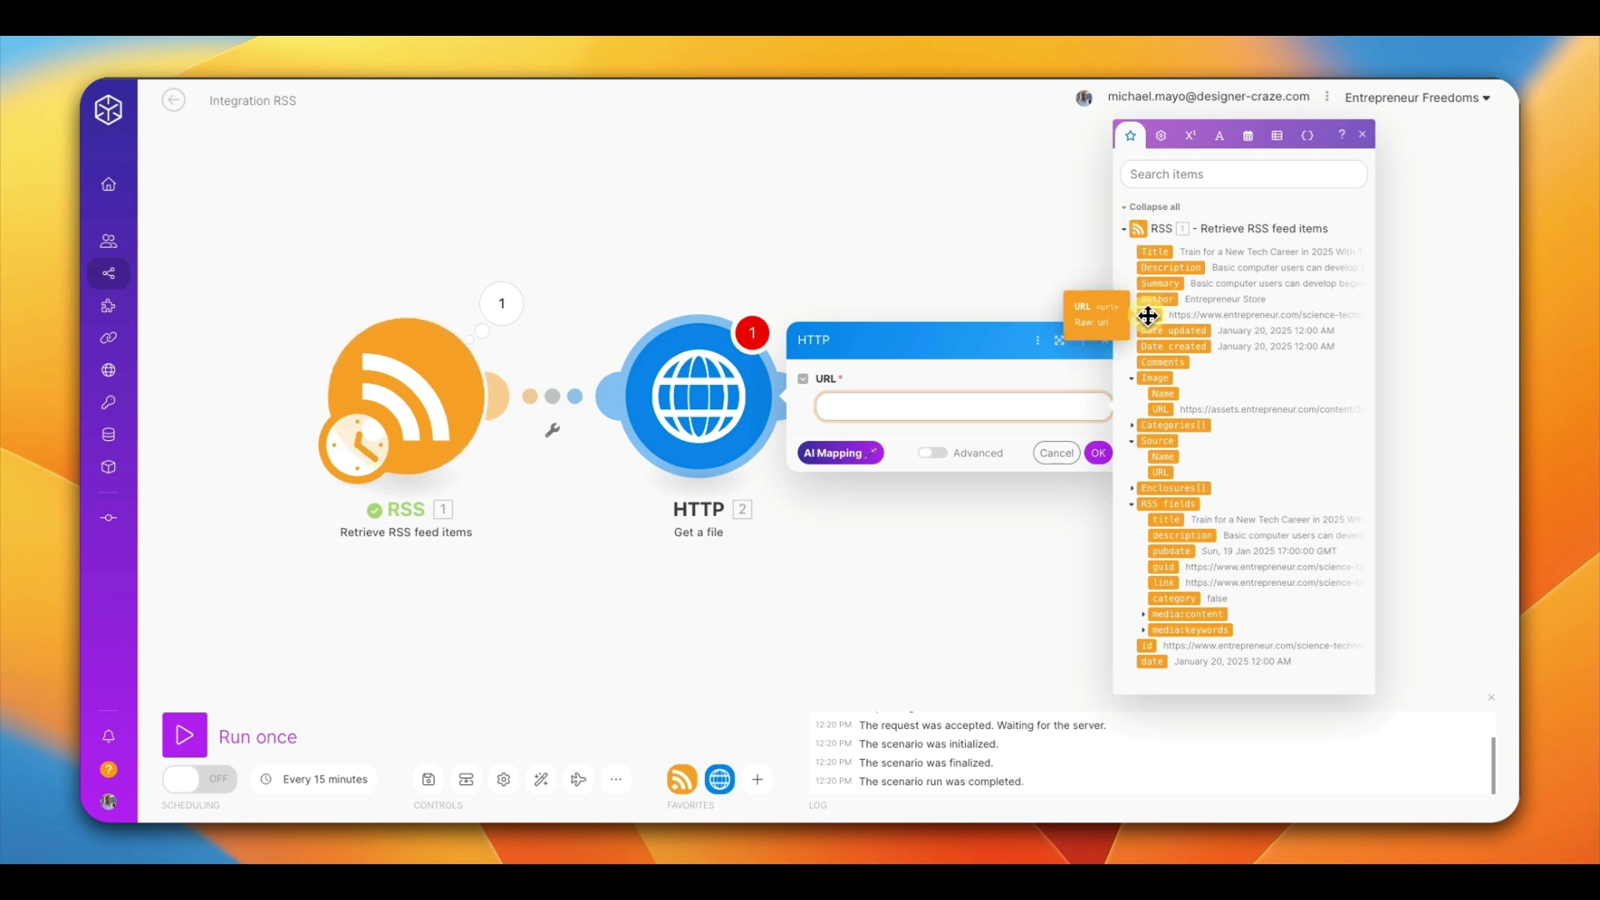
pyautogui.click(1148, 316)
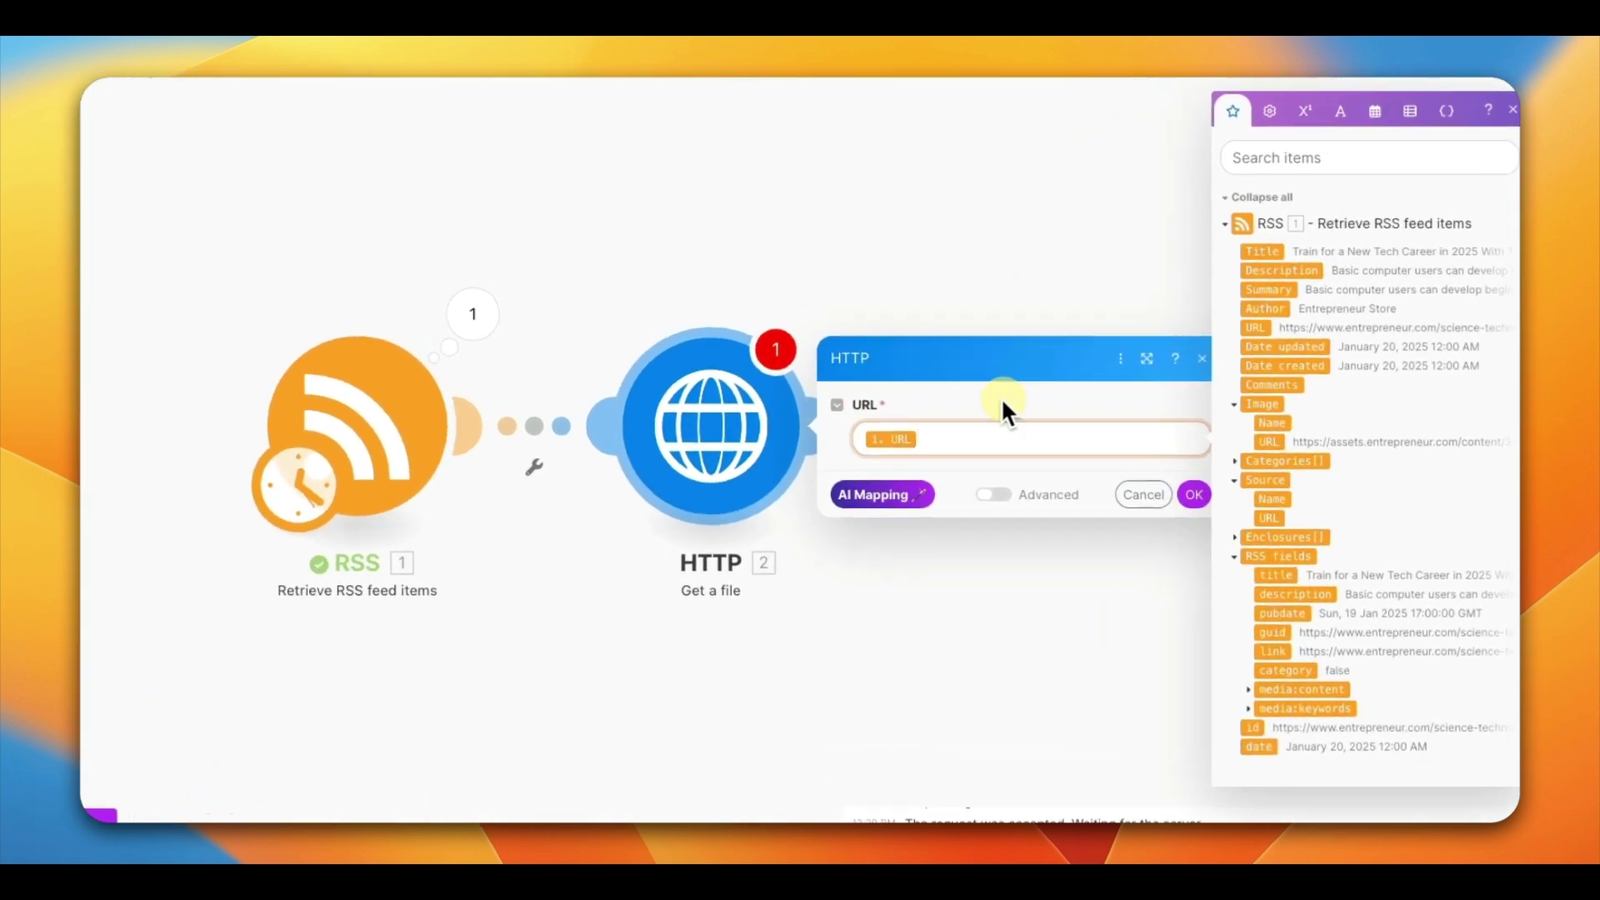
pyautogui.click(1193, 495)
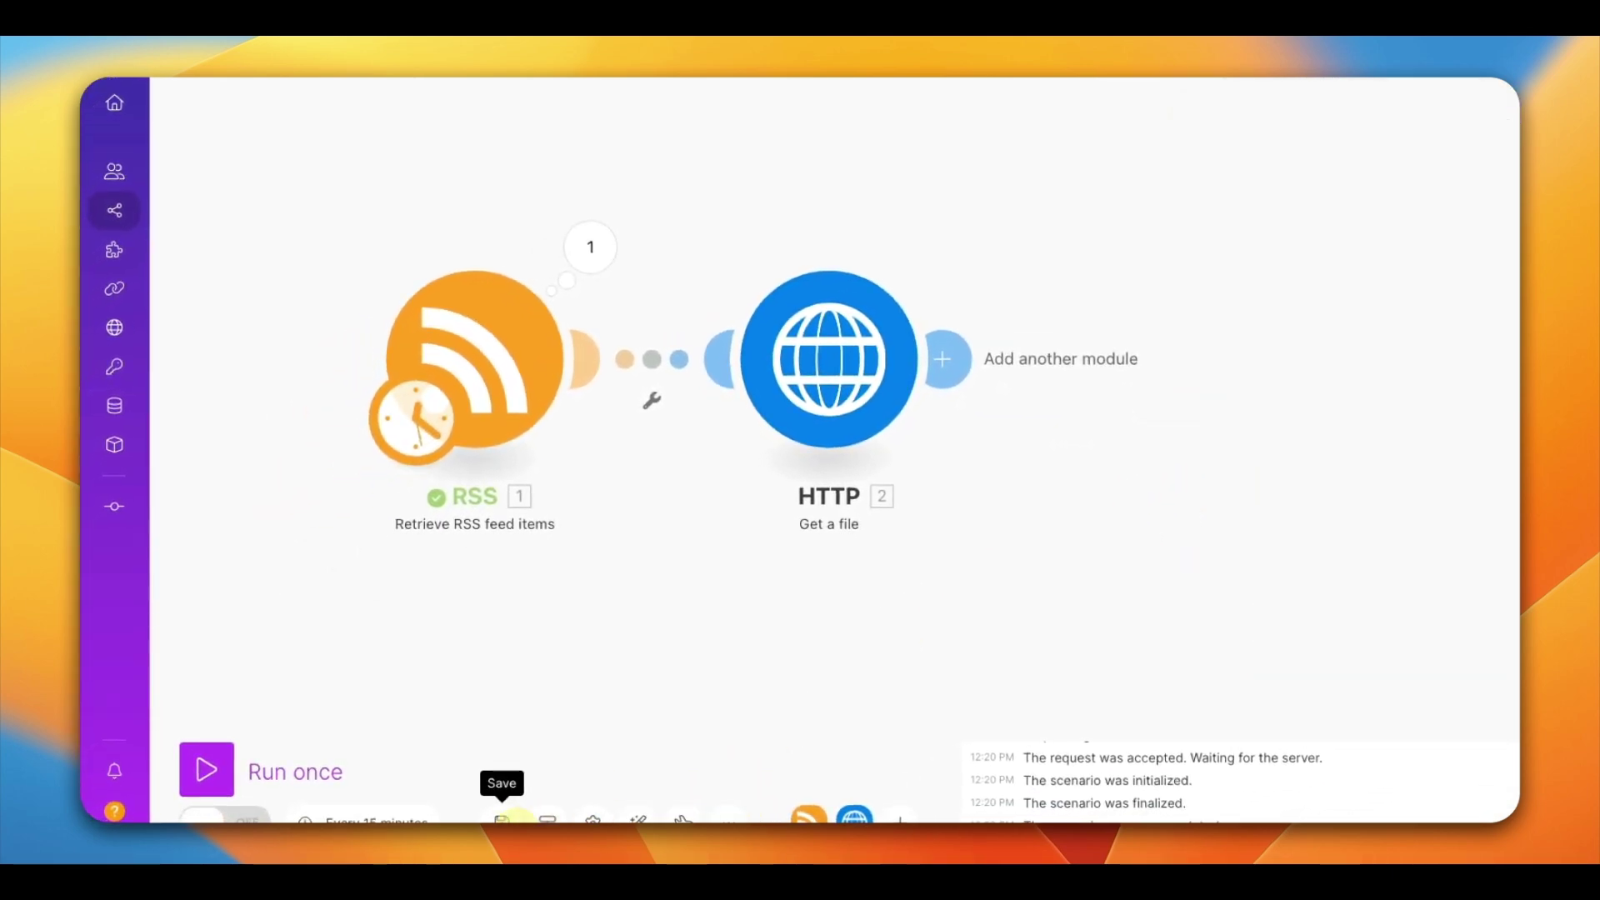
# Save the scenario, run it once, and inspect the HTTP module's output.
pyautogui.click(502, 817)
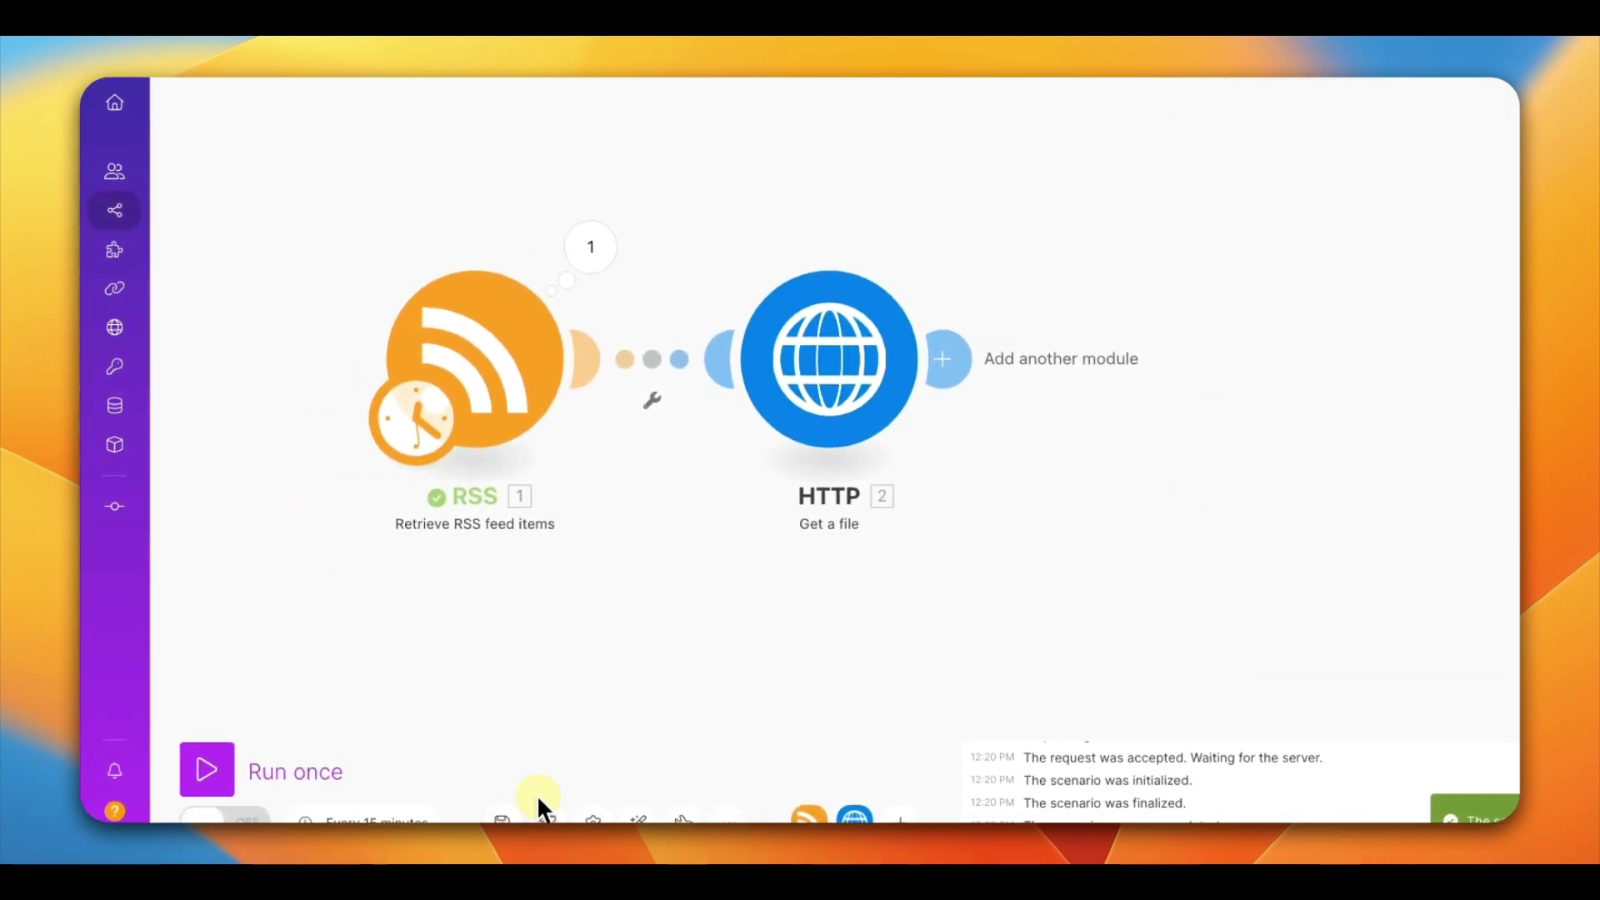
pyautogui.click(217, 750)
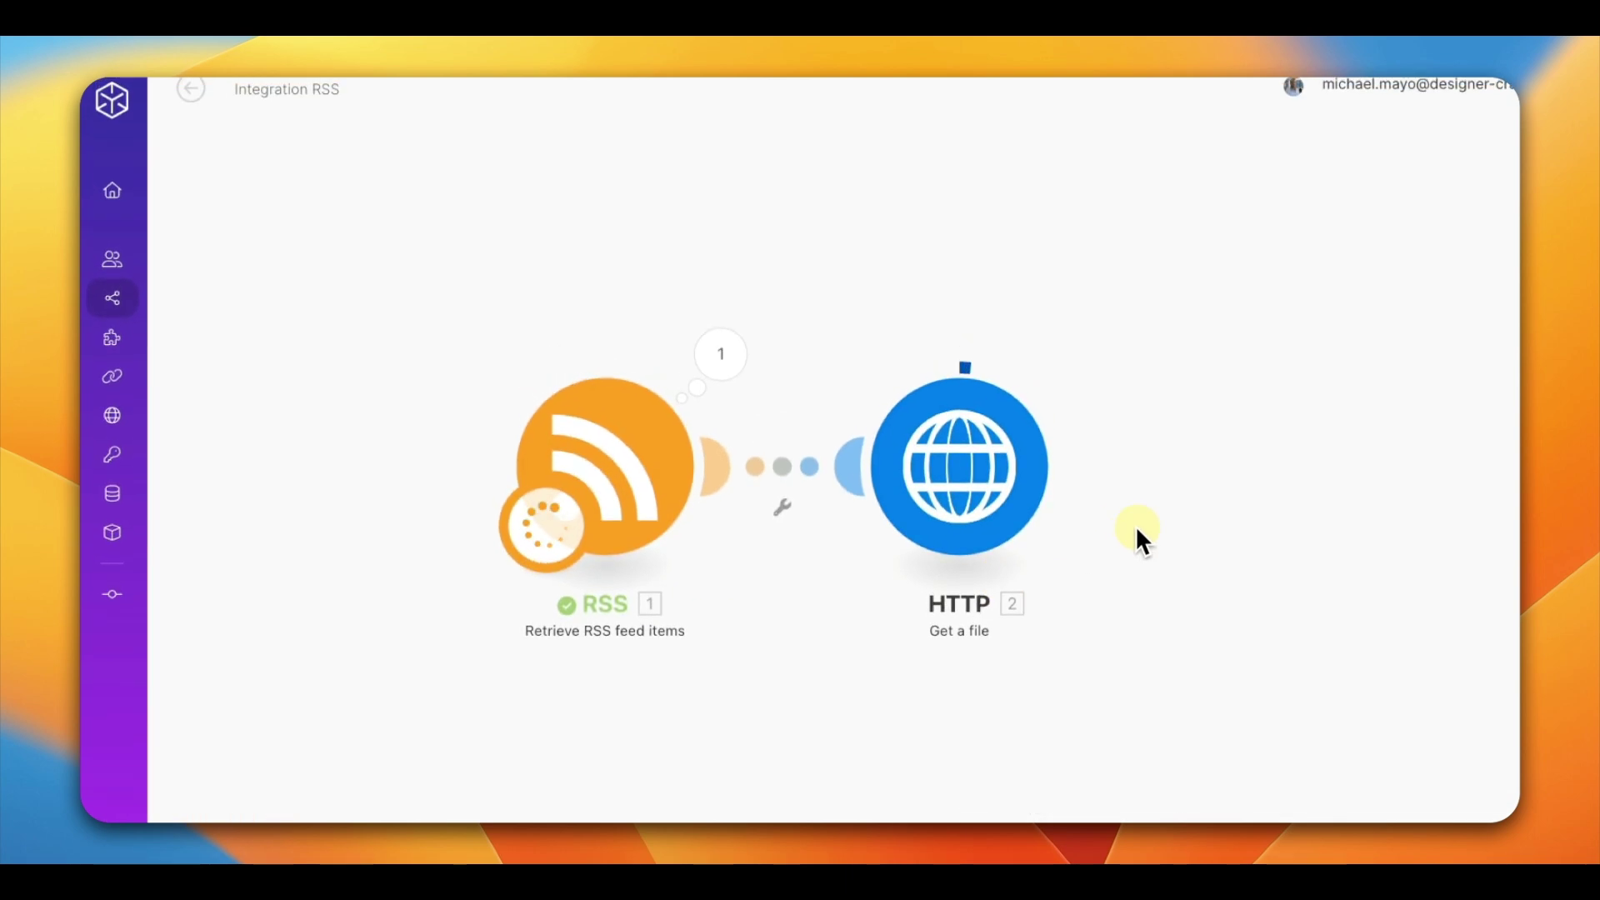
pyautogui.moveTo(1118, 575); pyautogui.dragTo(852, 538)
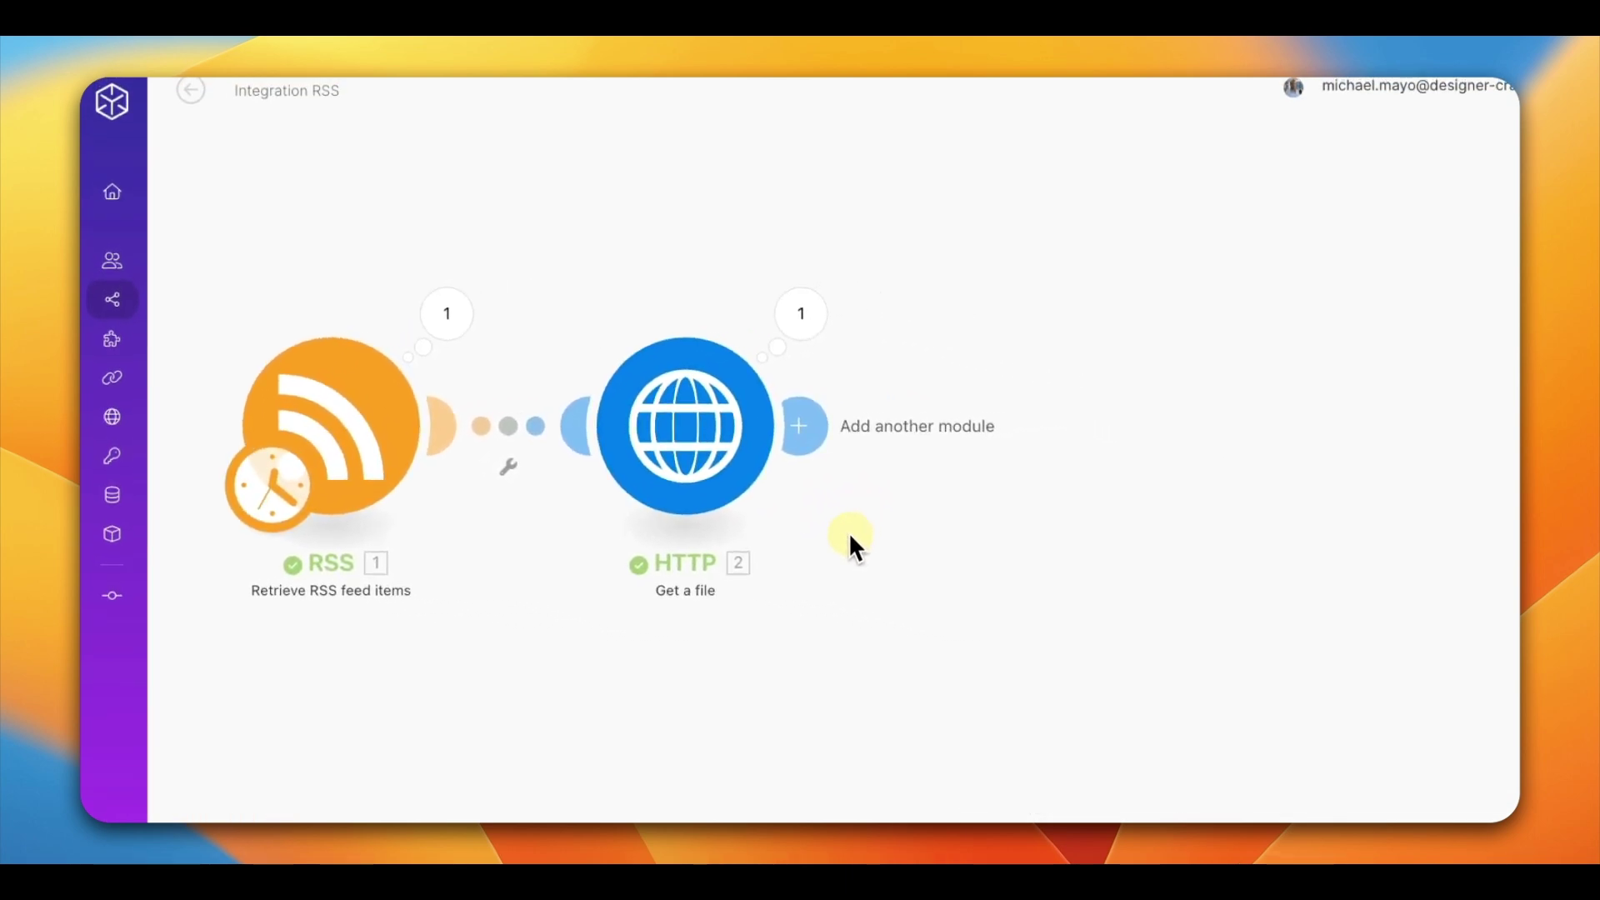
pyautogui.click(796, 329)
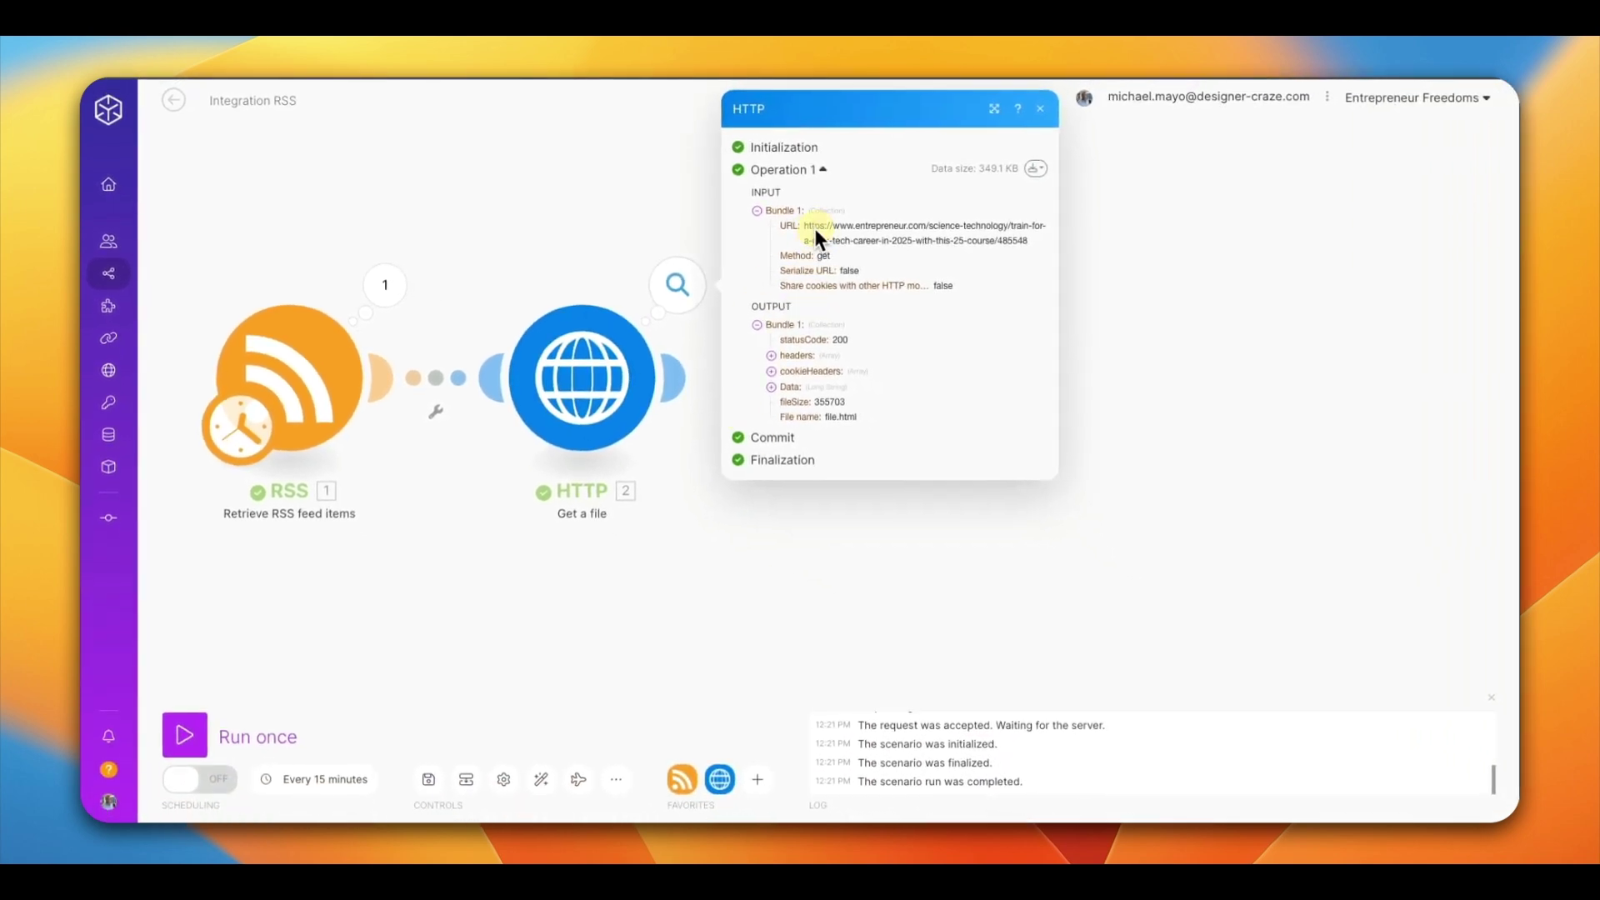
pyautogui.click(651, 596)
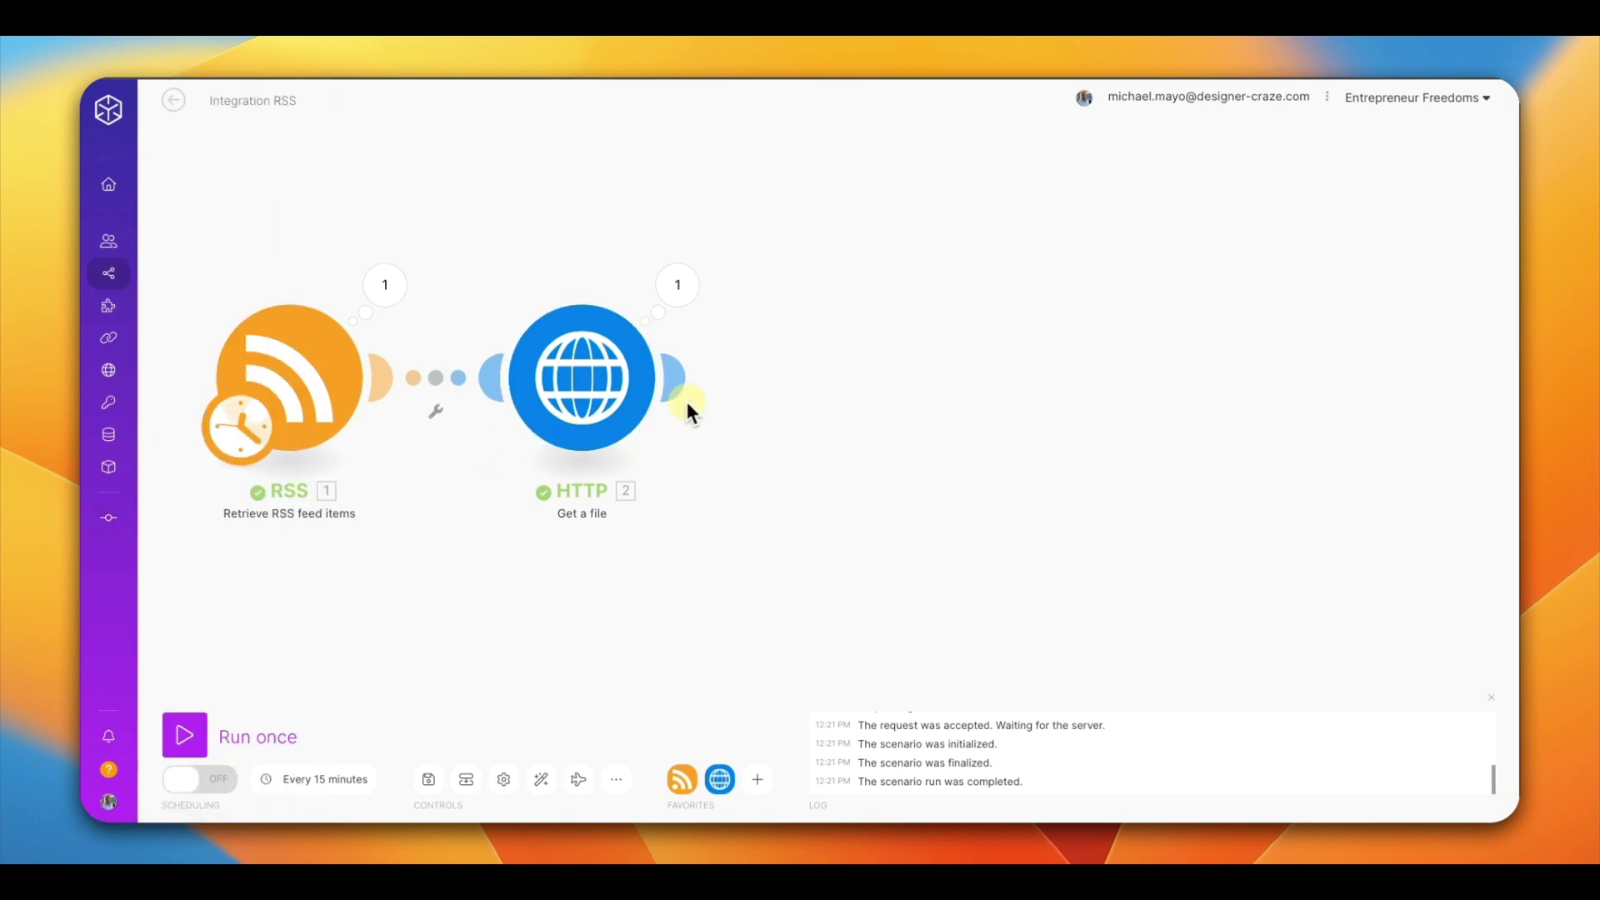
# Add a Text parser HTML to text module after the HTTP module.
pyautogui.click(699, 380)
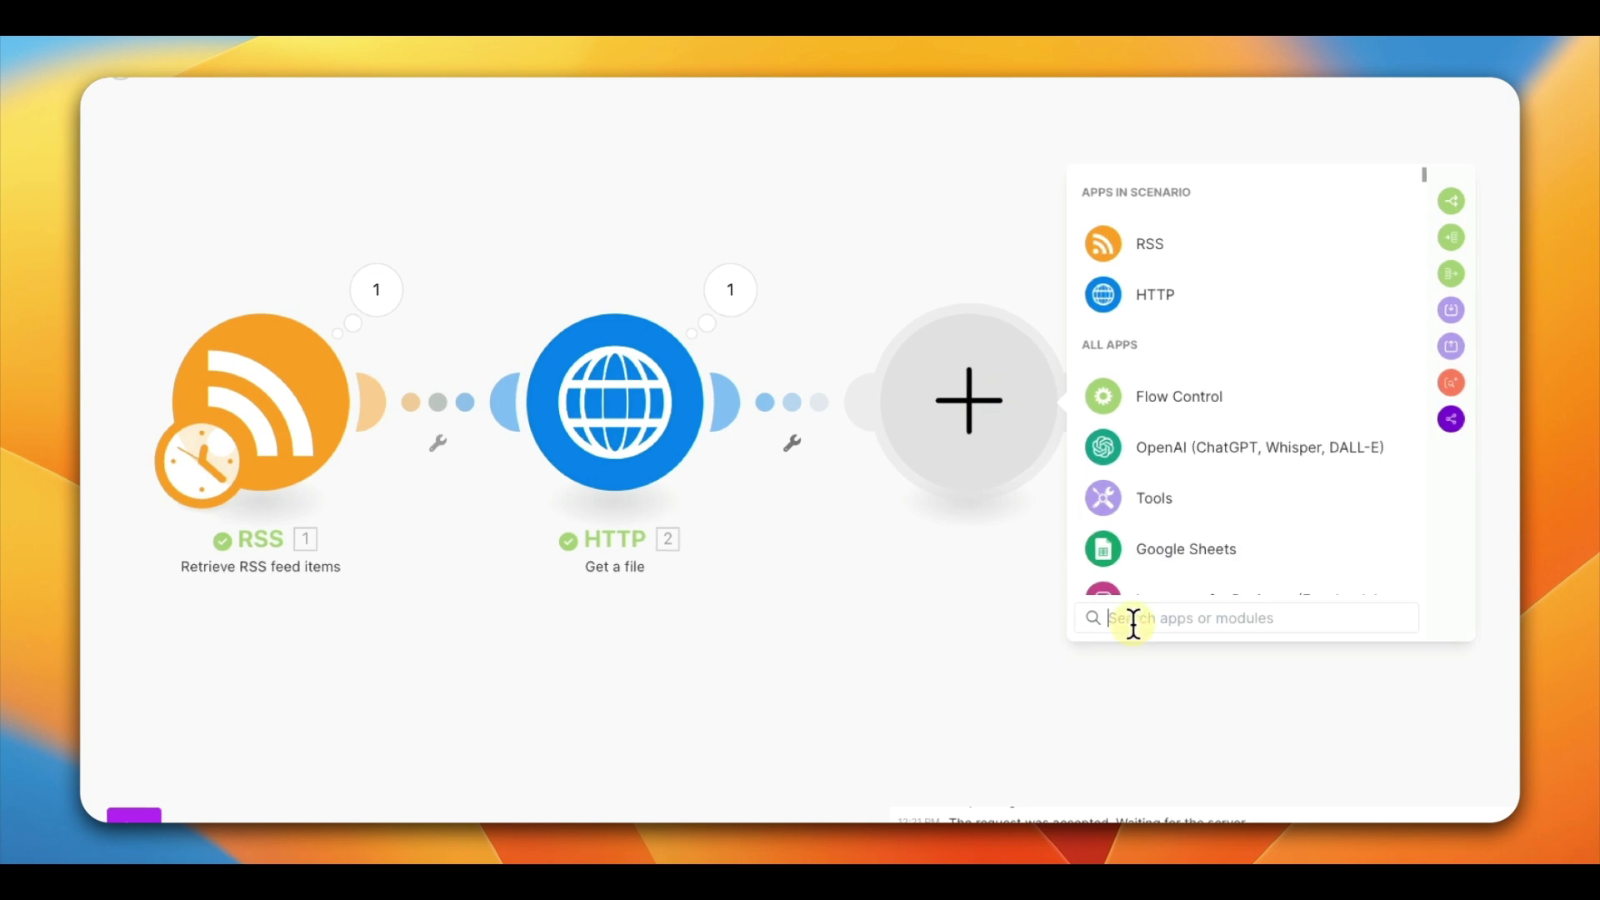
pyautogui.click(1133, 618)
pyautogui.write('tes')
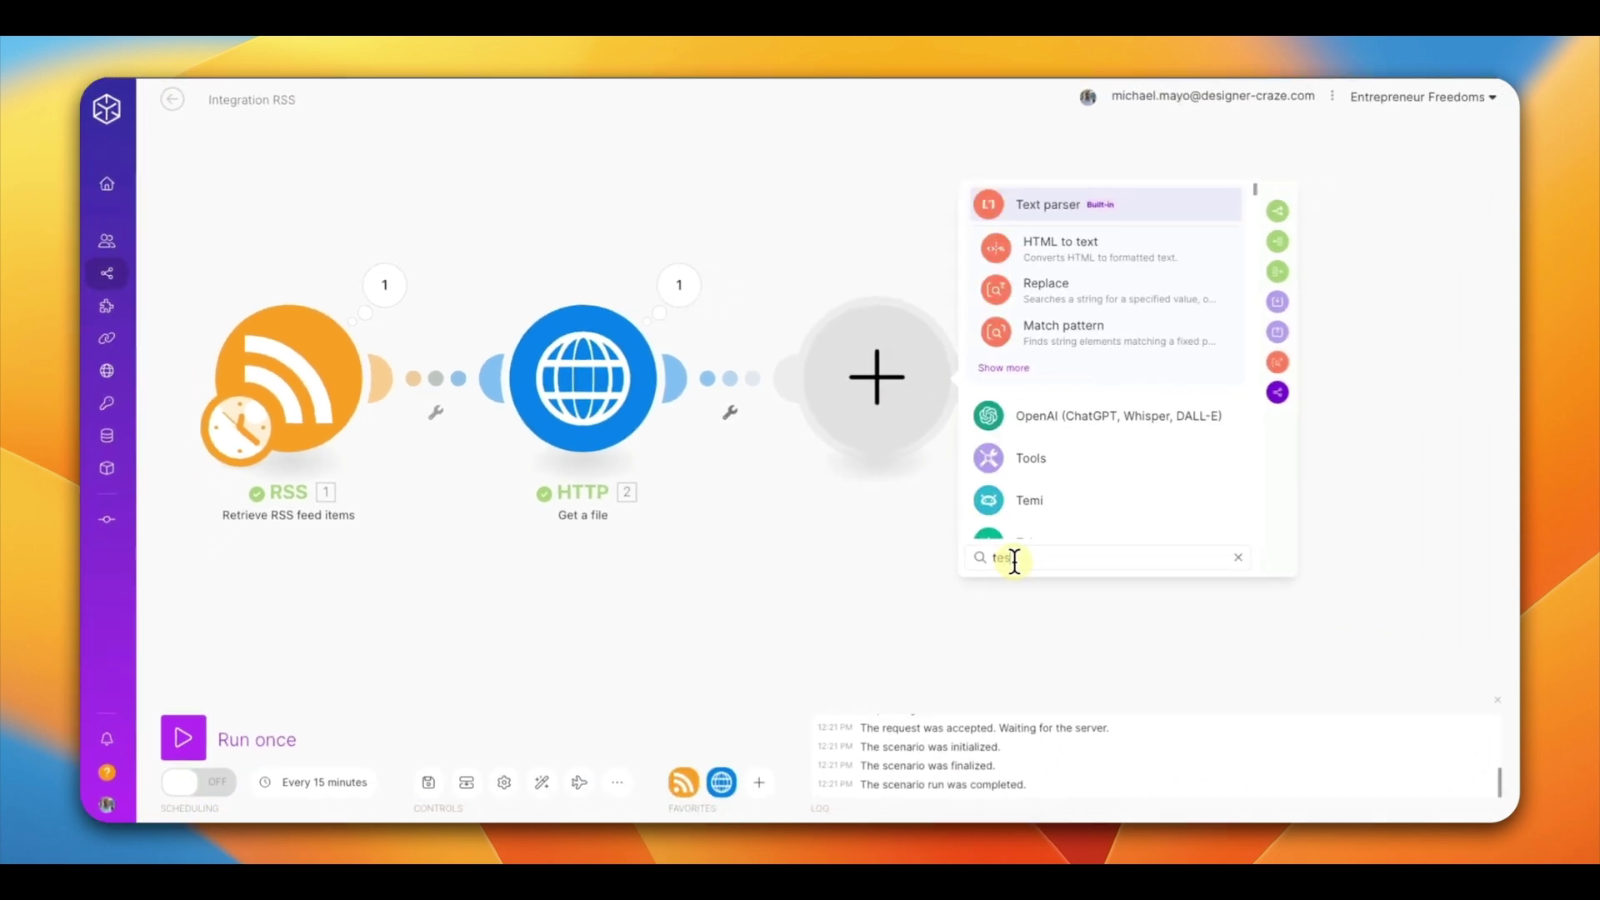
pyautogui.write('t')
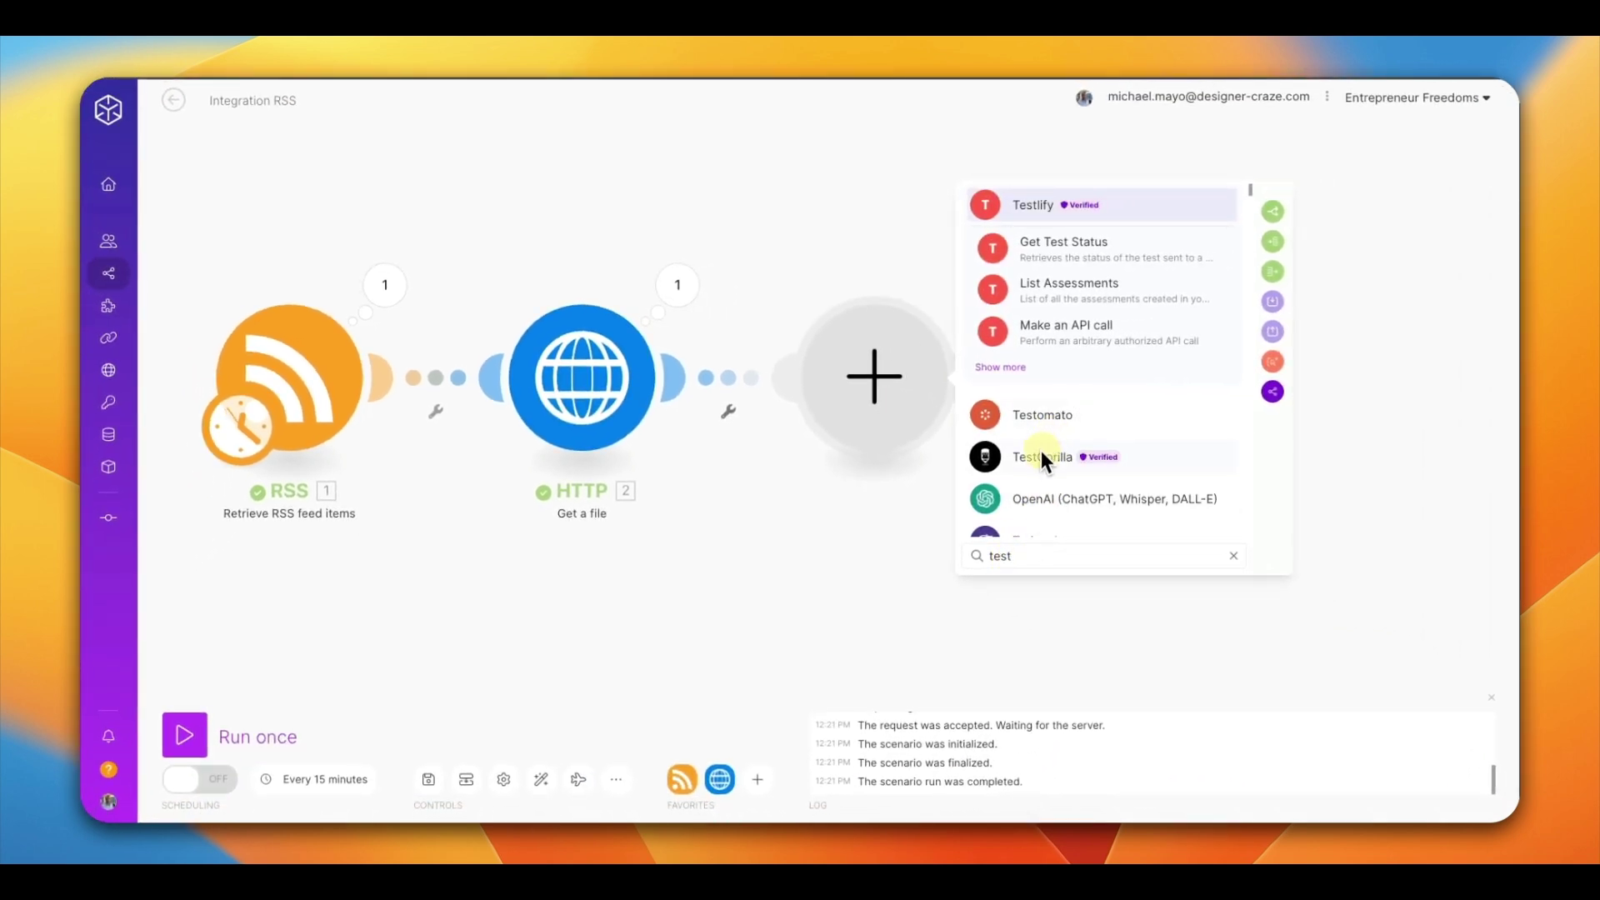
pyautogui.press('BackSpace')
pyautogui.press('BackSpace')
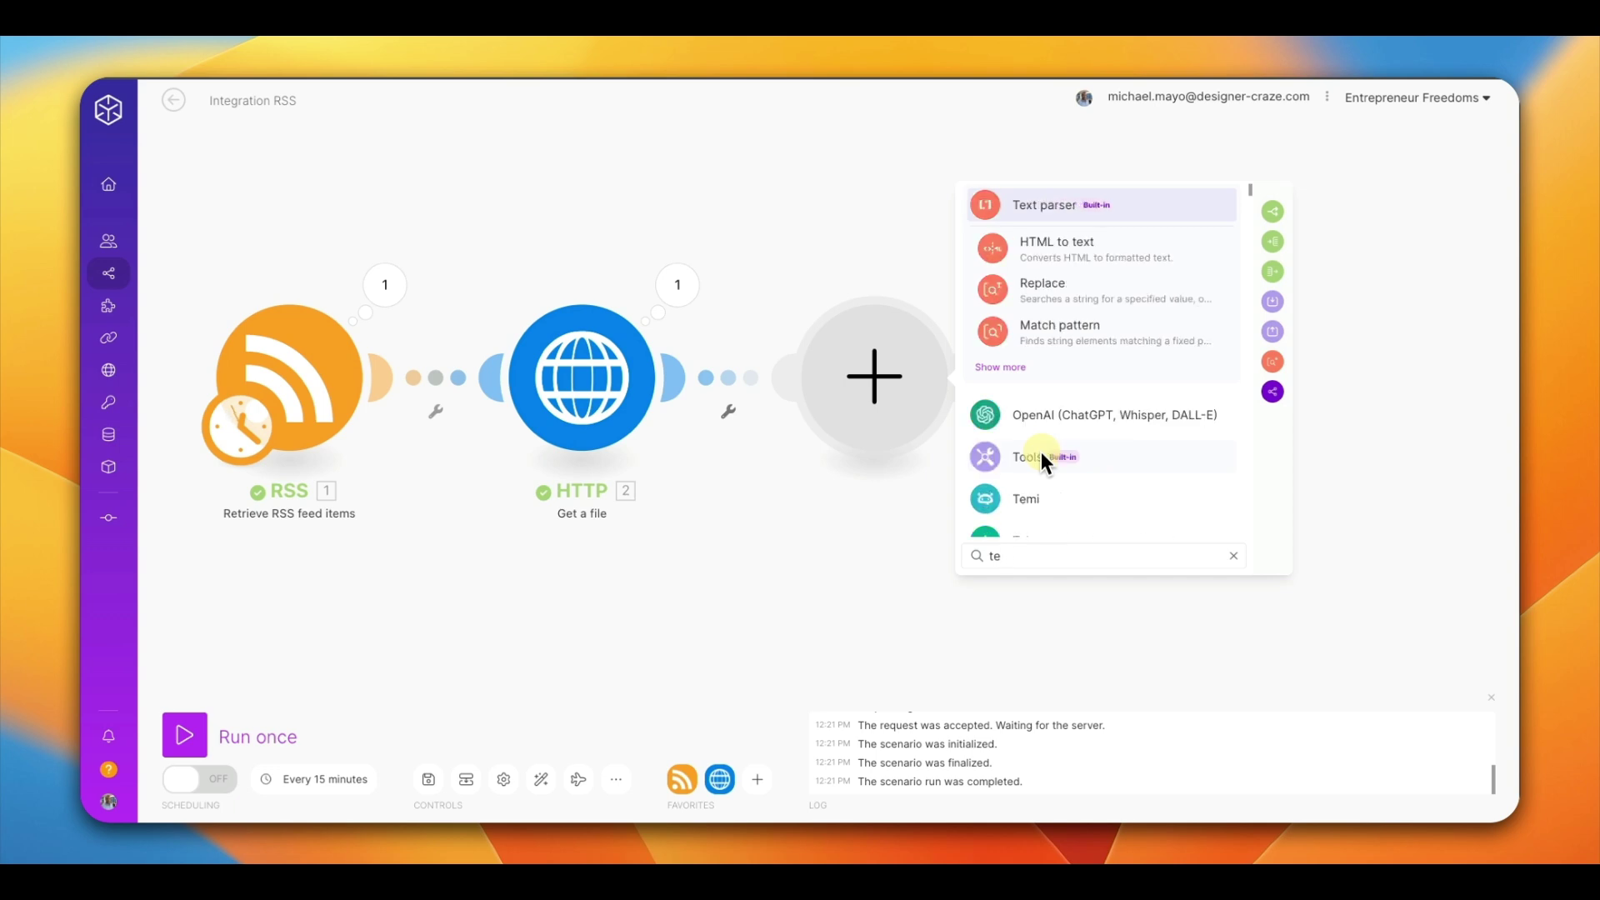
pyautogui.scroll(-3, 1042, 454)
pyautogui.scroll(3, 1042, 454)
pyautogui.scroll(-1, 1062, 250)
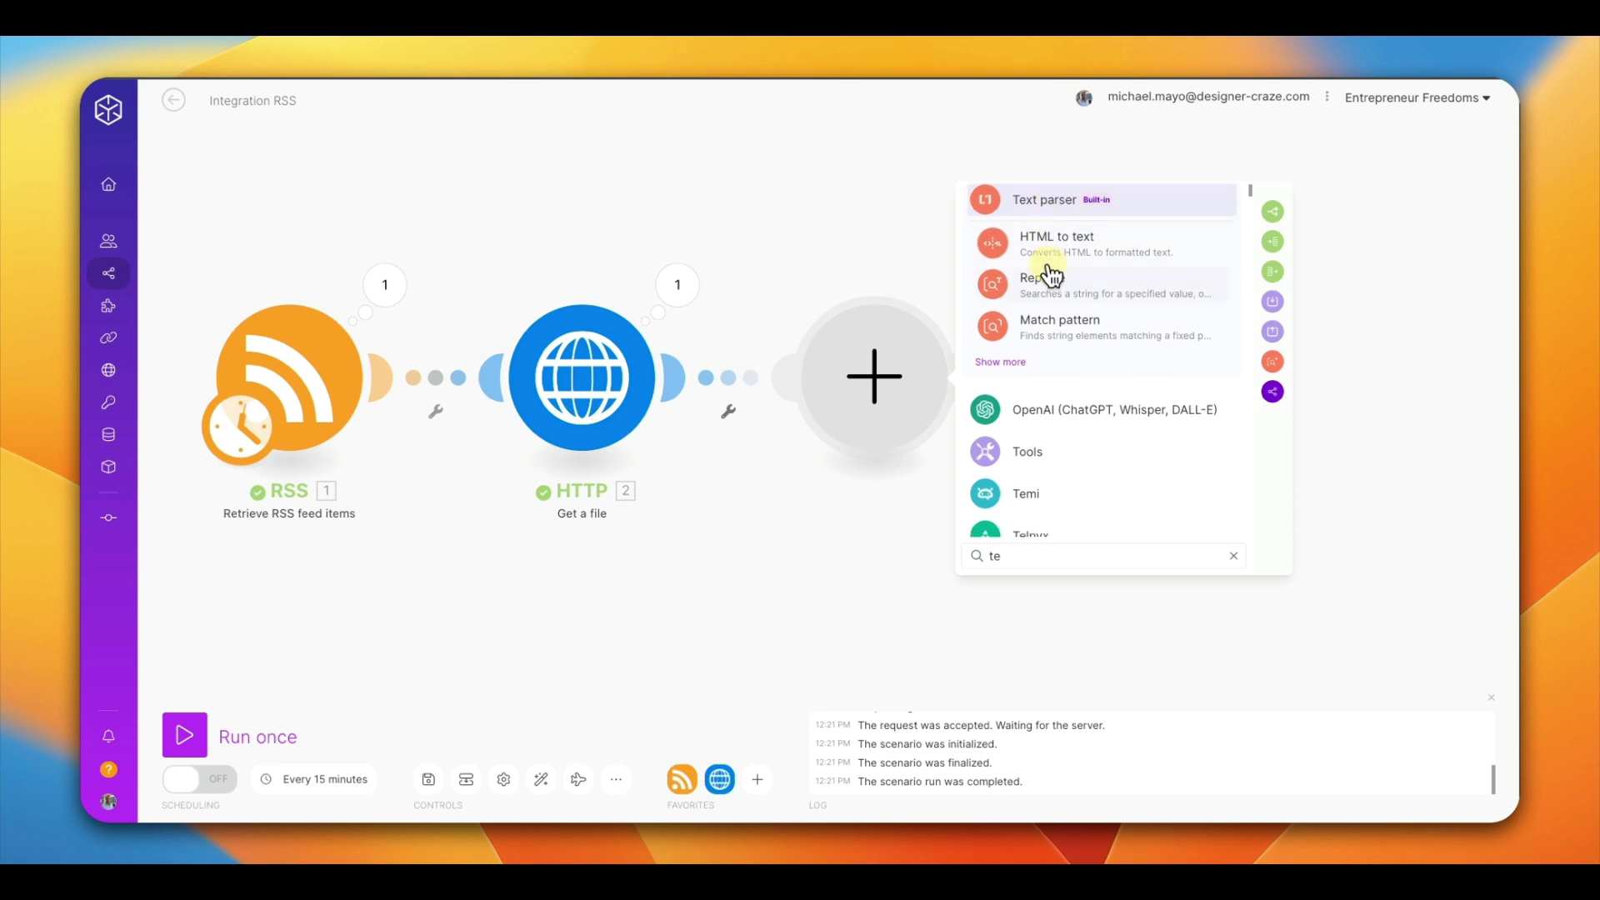
pyautogui.scroll(1, 1092, 279)
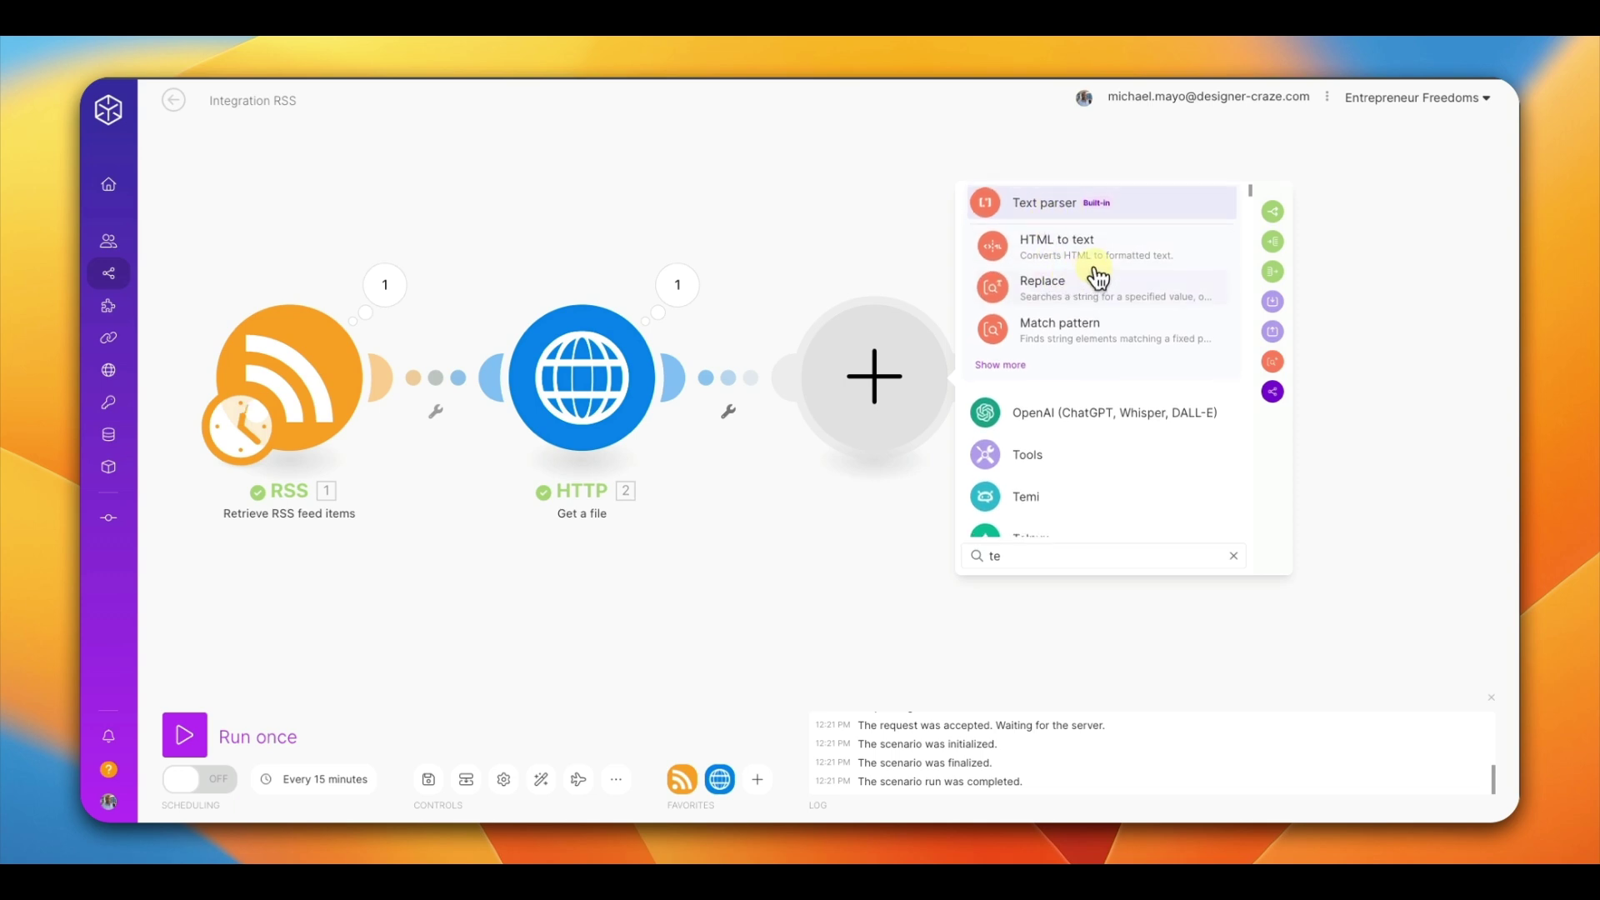
pyautogui.click(1050, 250)
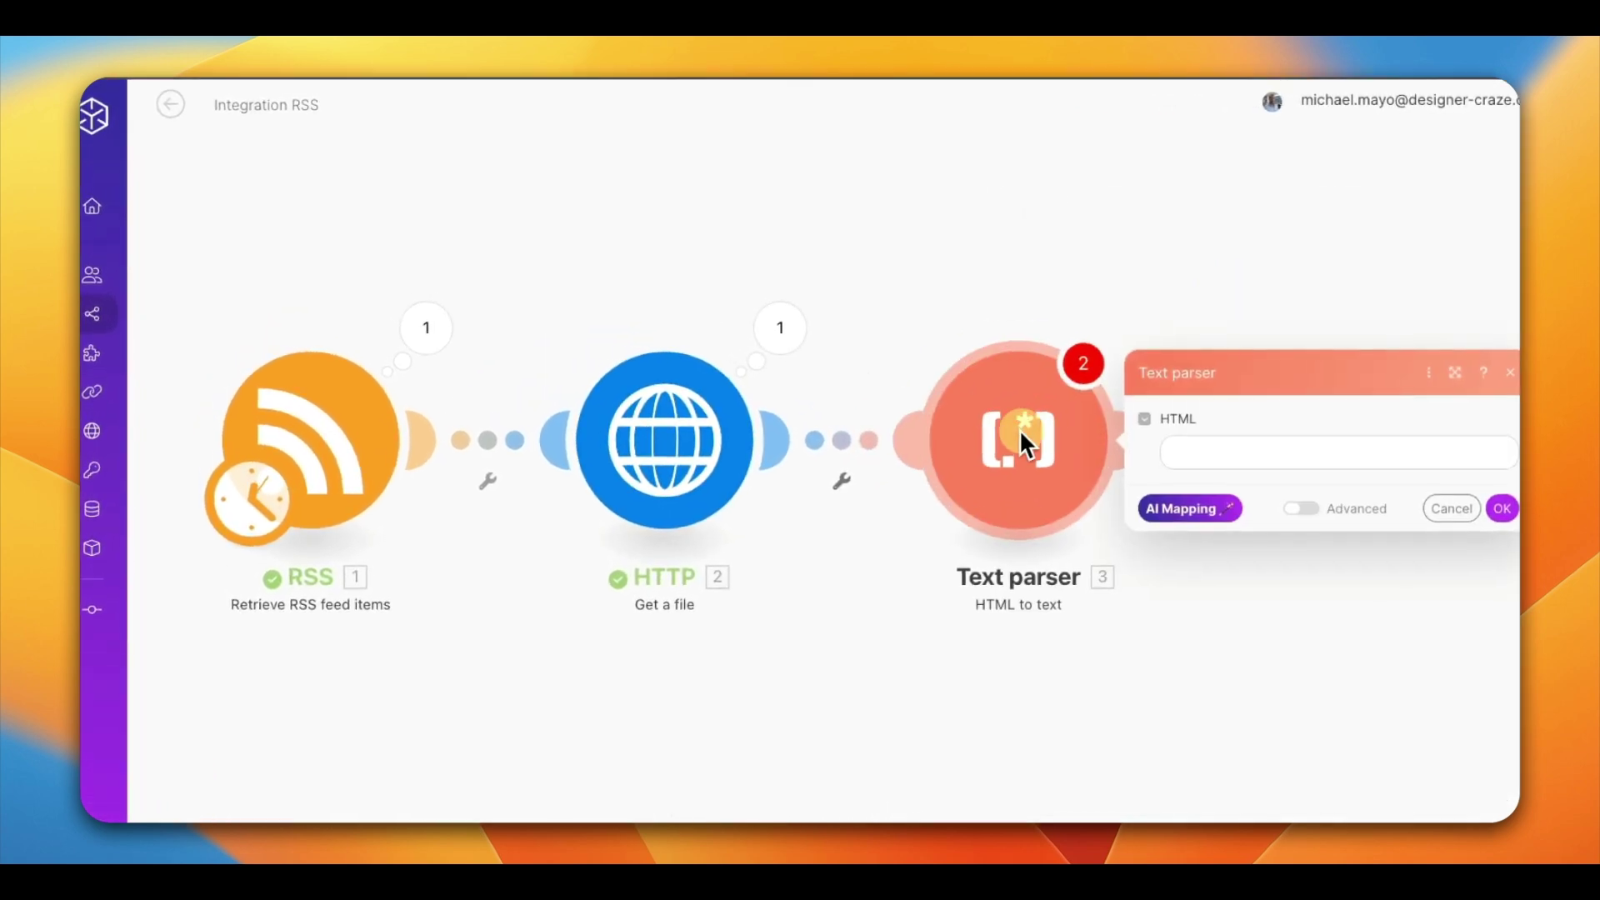
# Map the HTTP module's Data output into the Text parser's HTML field and confirm the settings.
pyautogui.moveTo(894, 618); pyautogui.dragTo(774, 622)
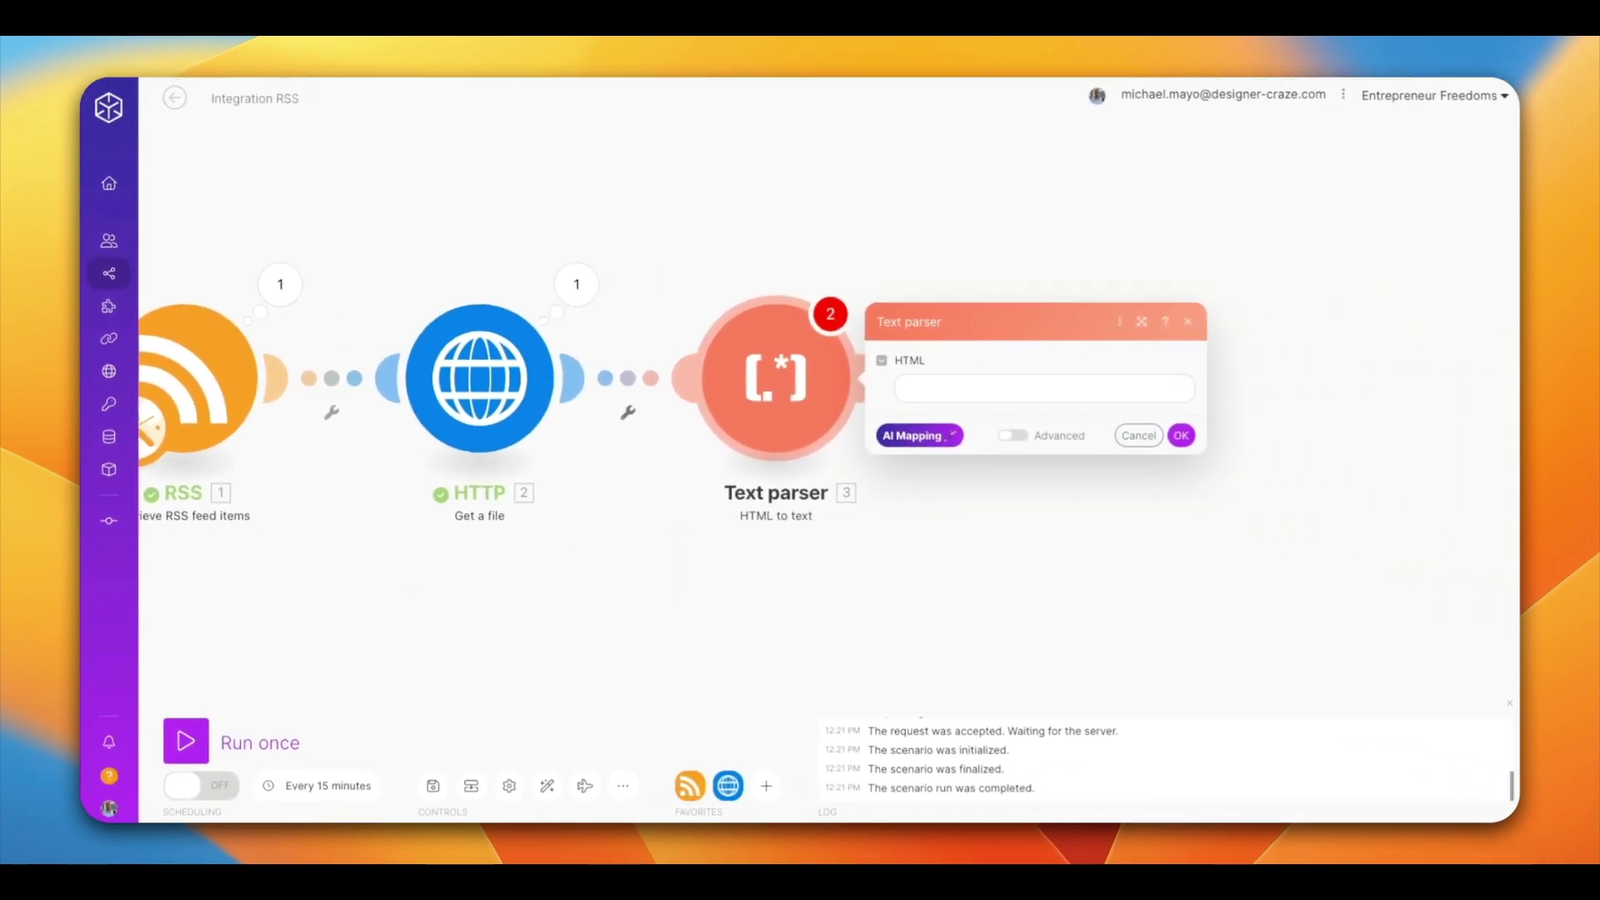
pyautogui.click(893, 400)
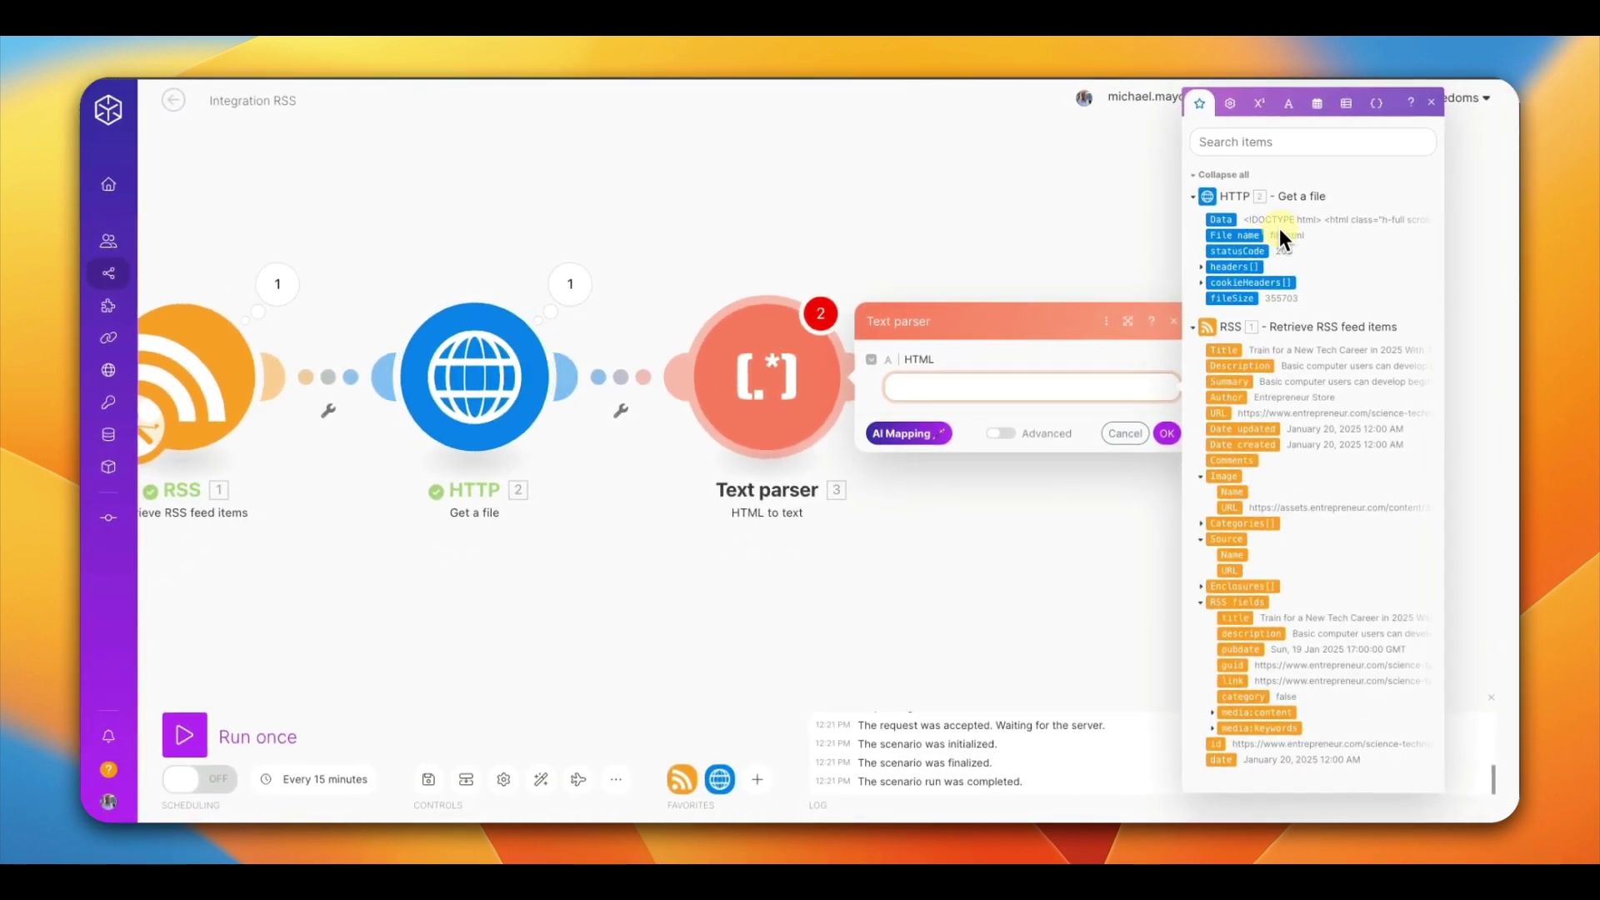
pyautogui.click(1279, 226)
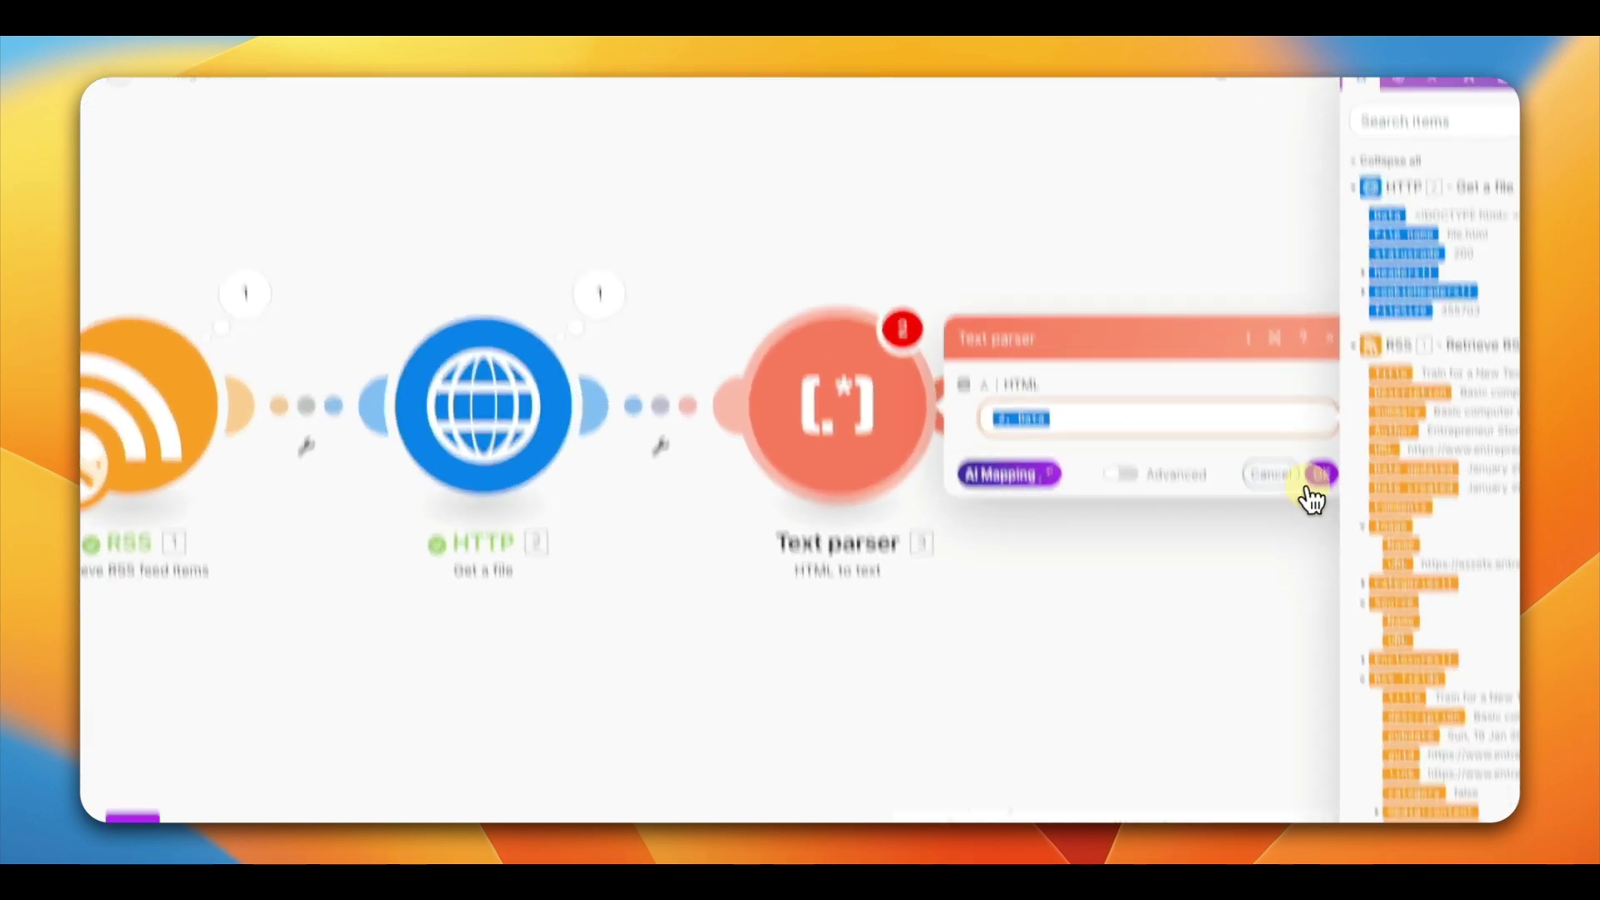
pyautogui.click(1316, 482)
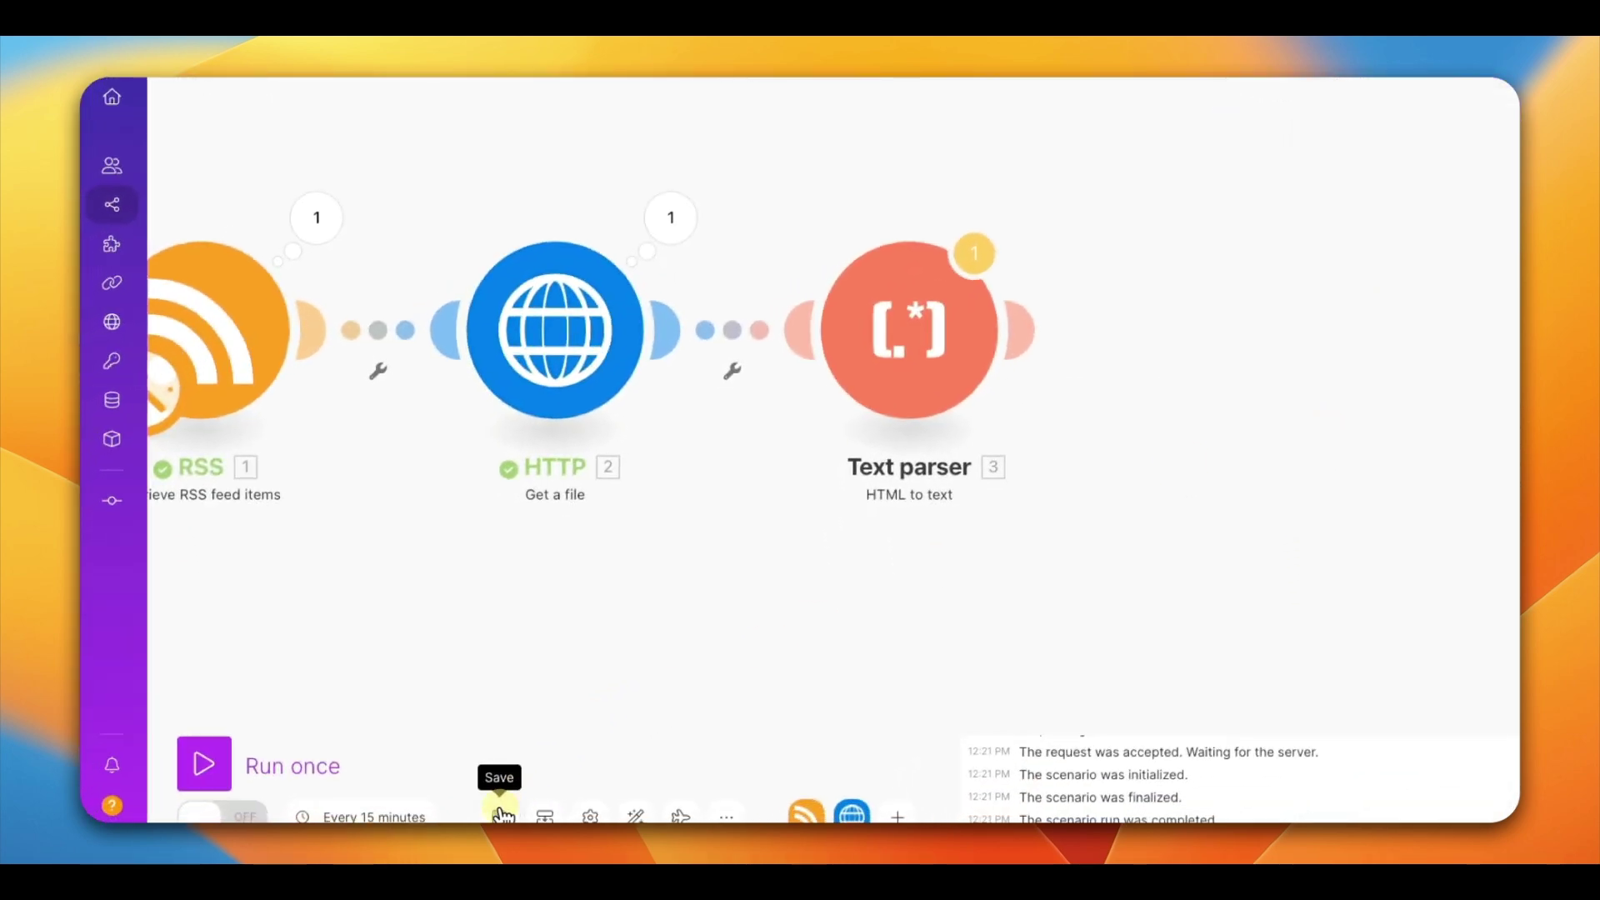
# Save the scenario and run it once to test the Text parser module.
pyautogui.click(503, 813)
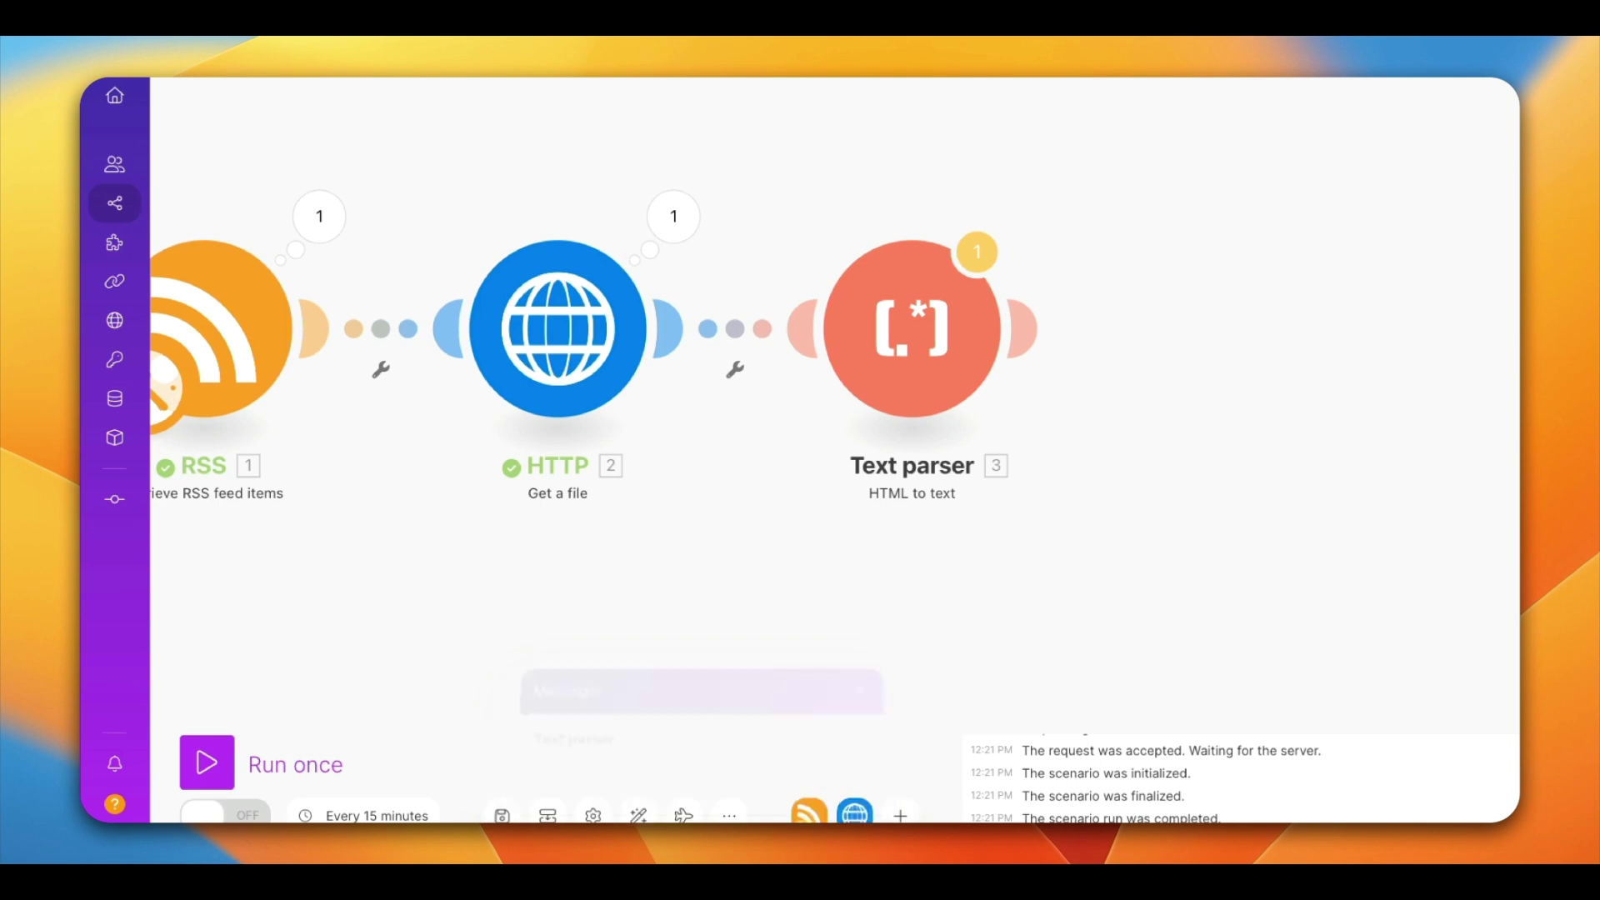
pyautogui.click(225, 758)
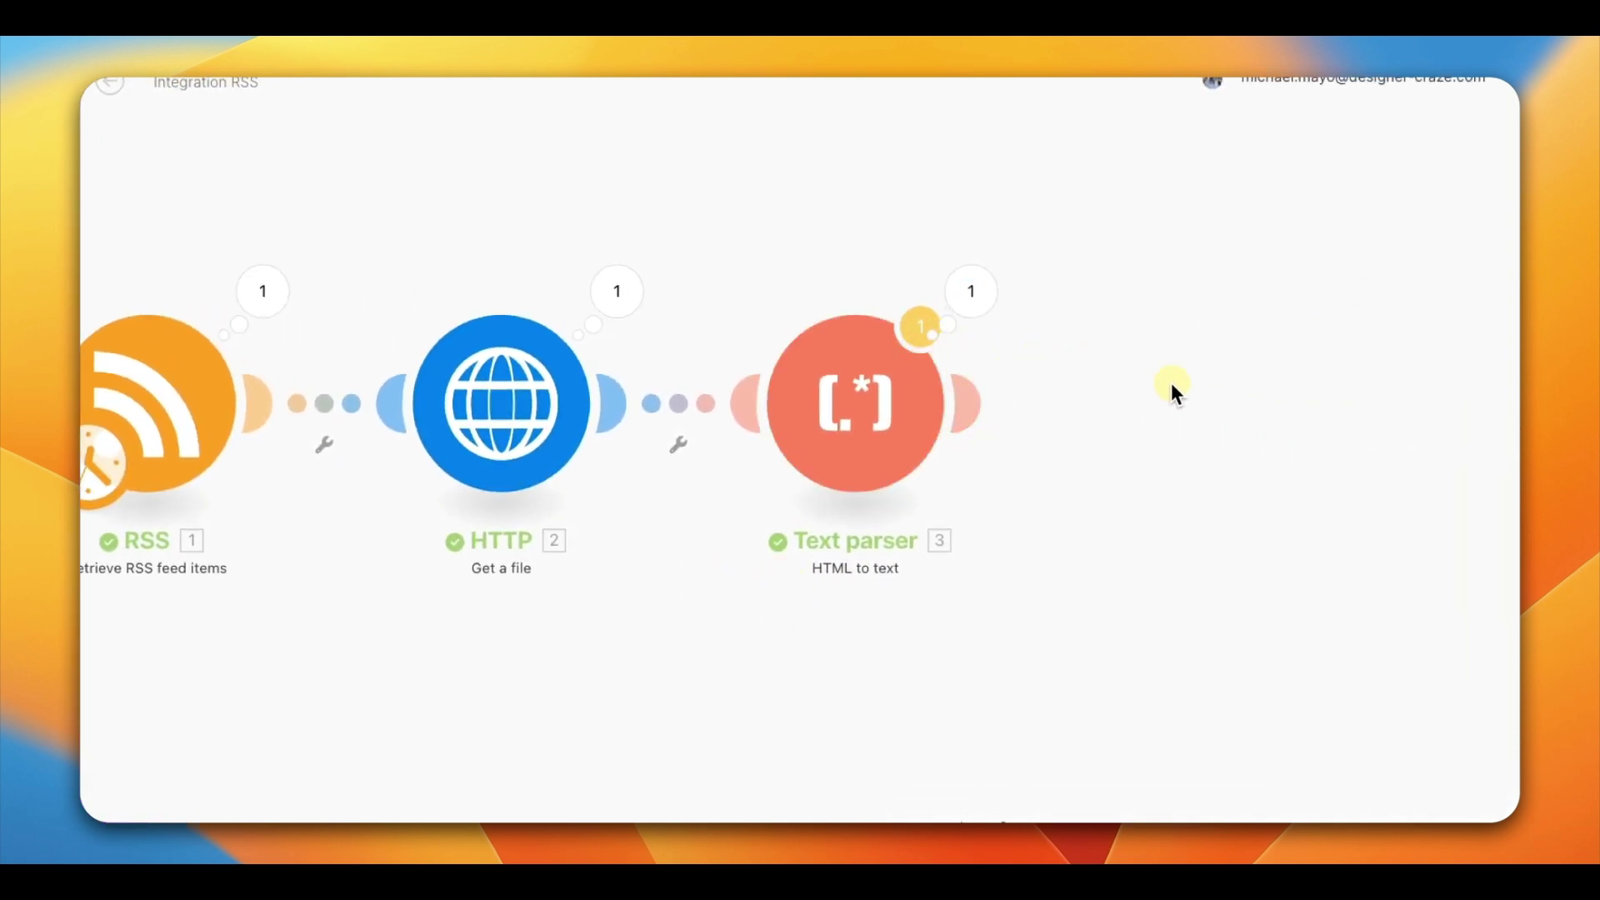
# Add an OpenAI Create a Completion (Prompt) (GPT and o1 Models) module after the Text parser.
pyautogui.moveTo(1172, 386); pyautogui.dragTo(998, 406)
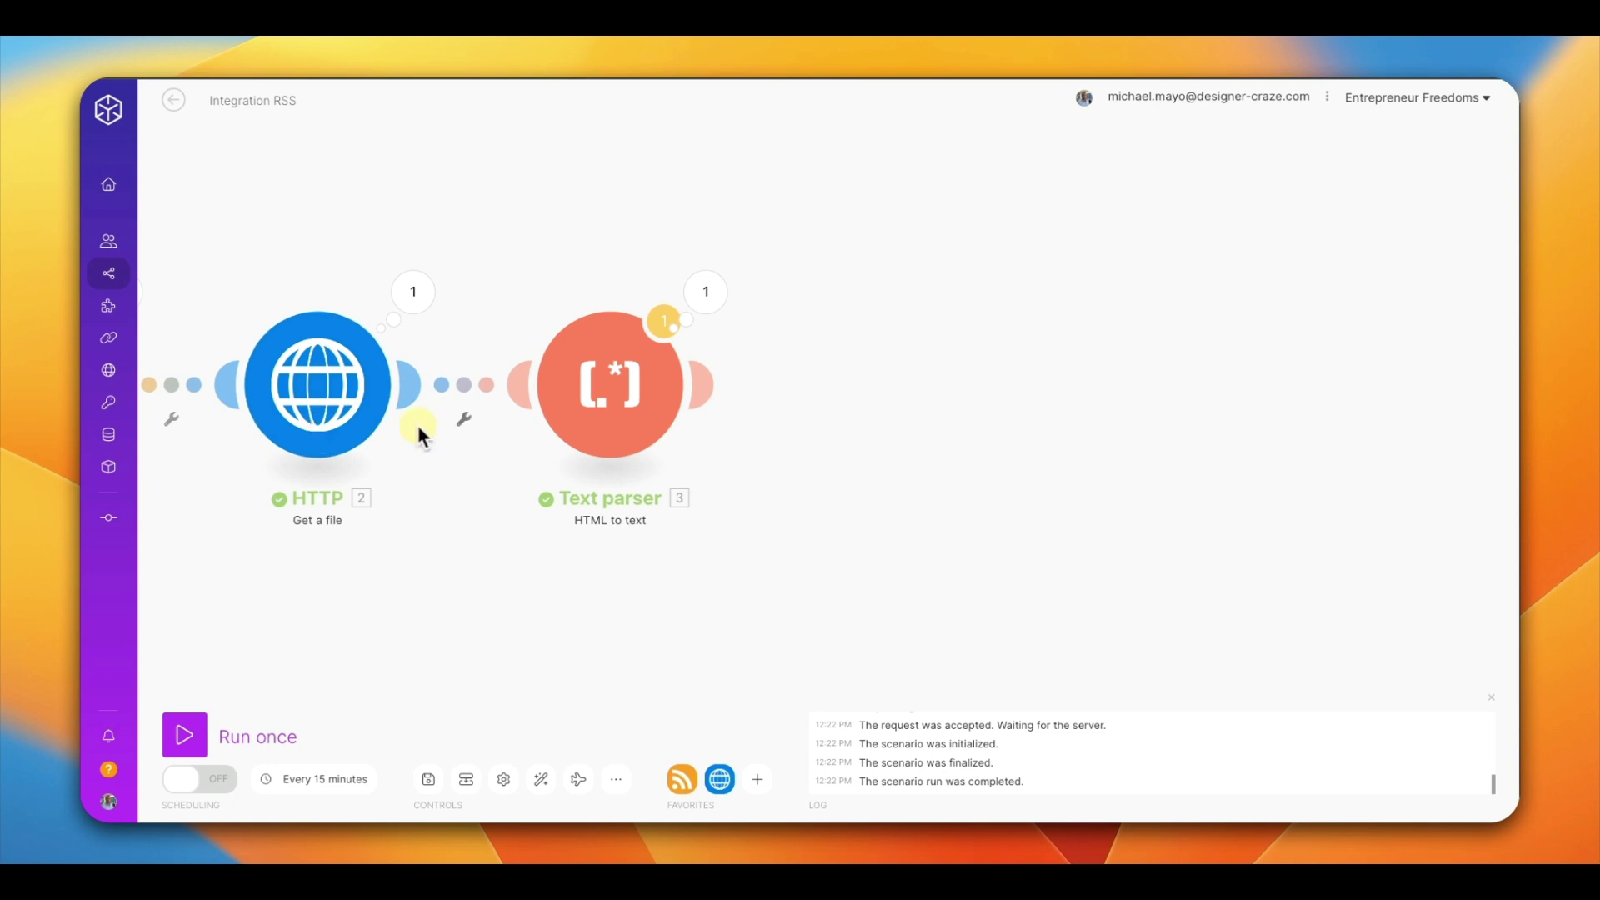
pyautogui.click(702, 385)
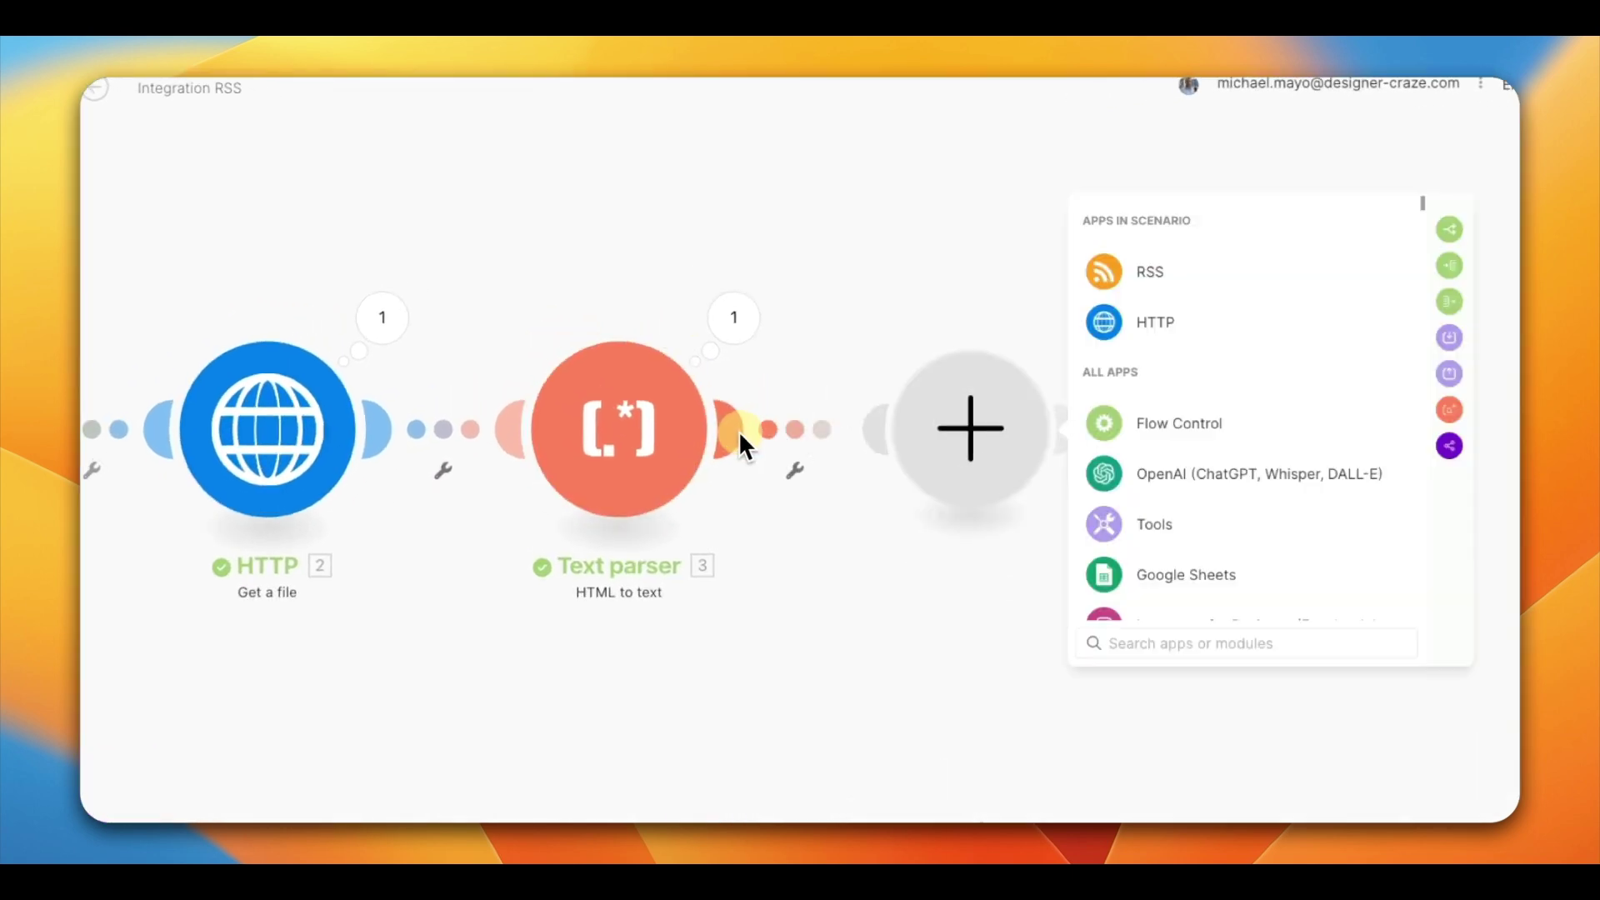
pyautogui.click(1165, 488)
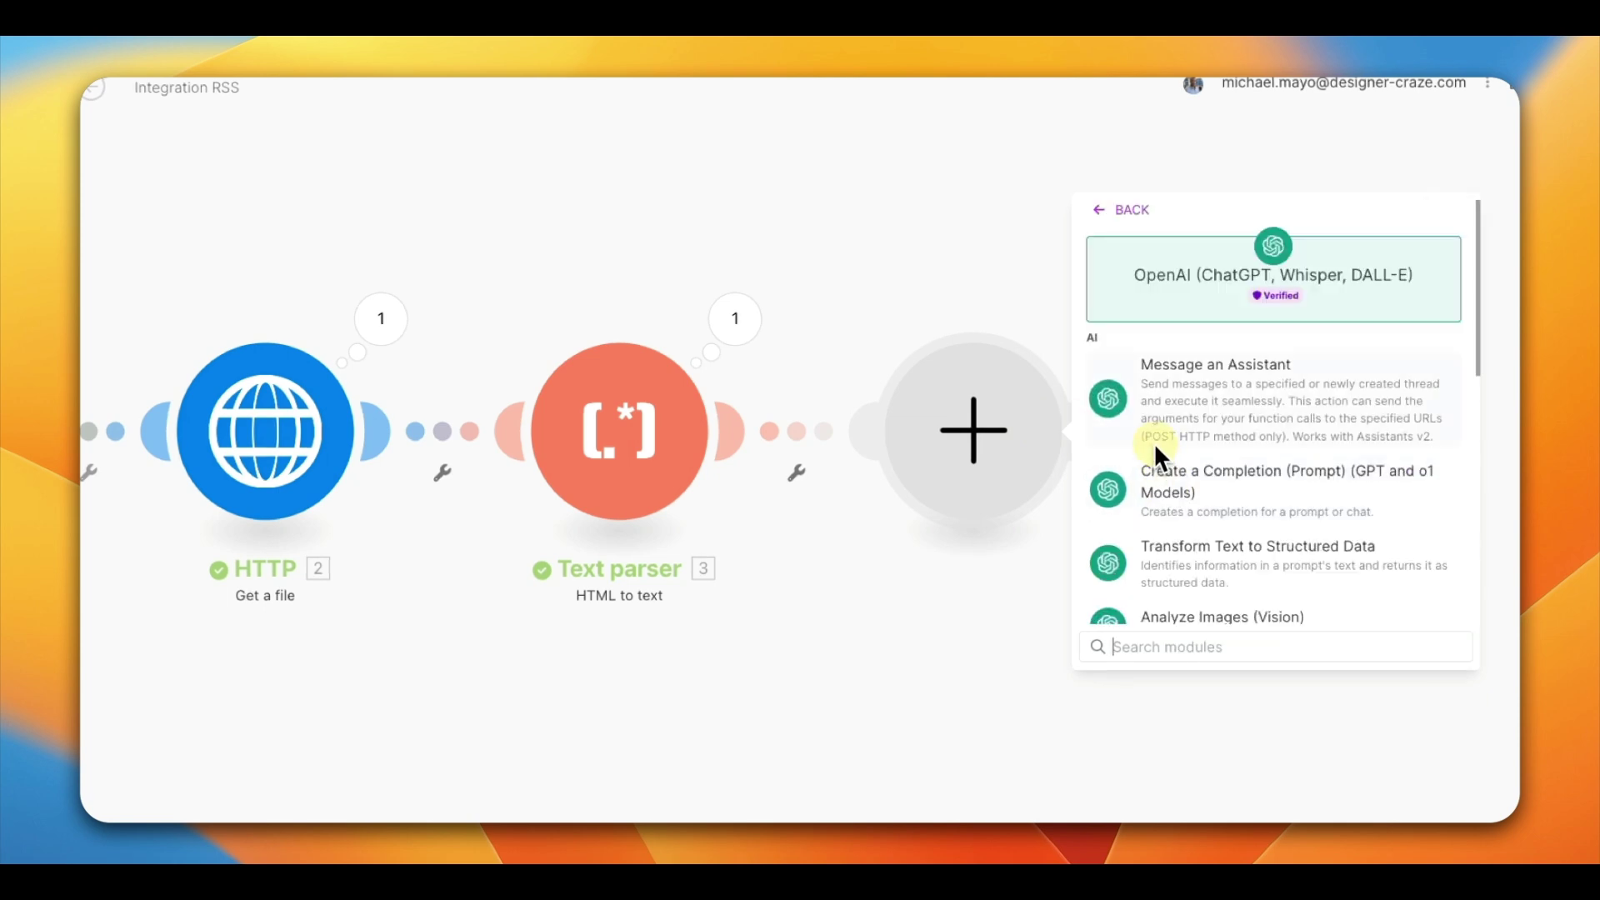
pyautogui.click(1193, 482)
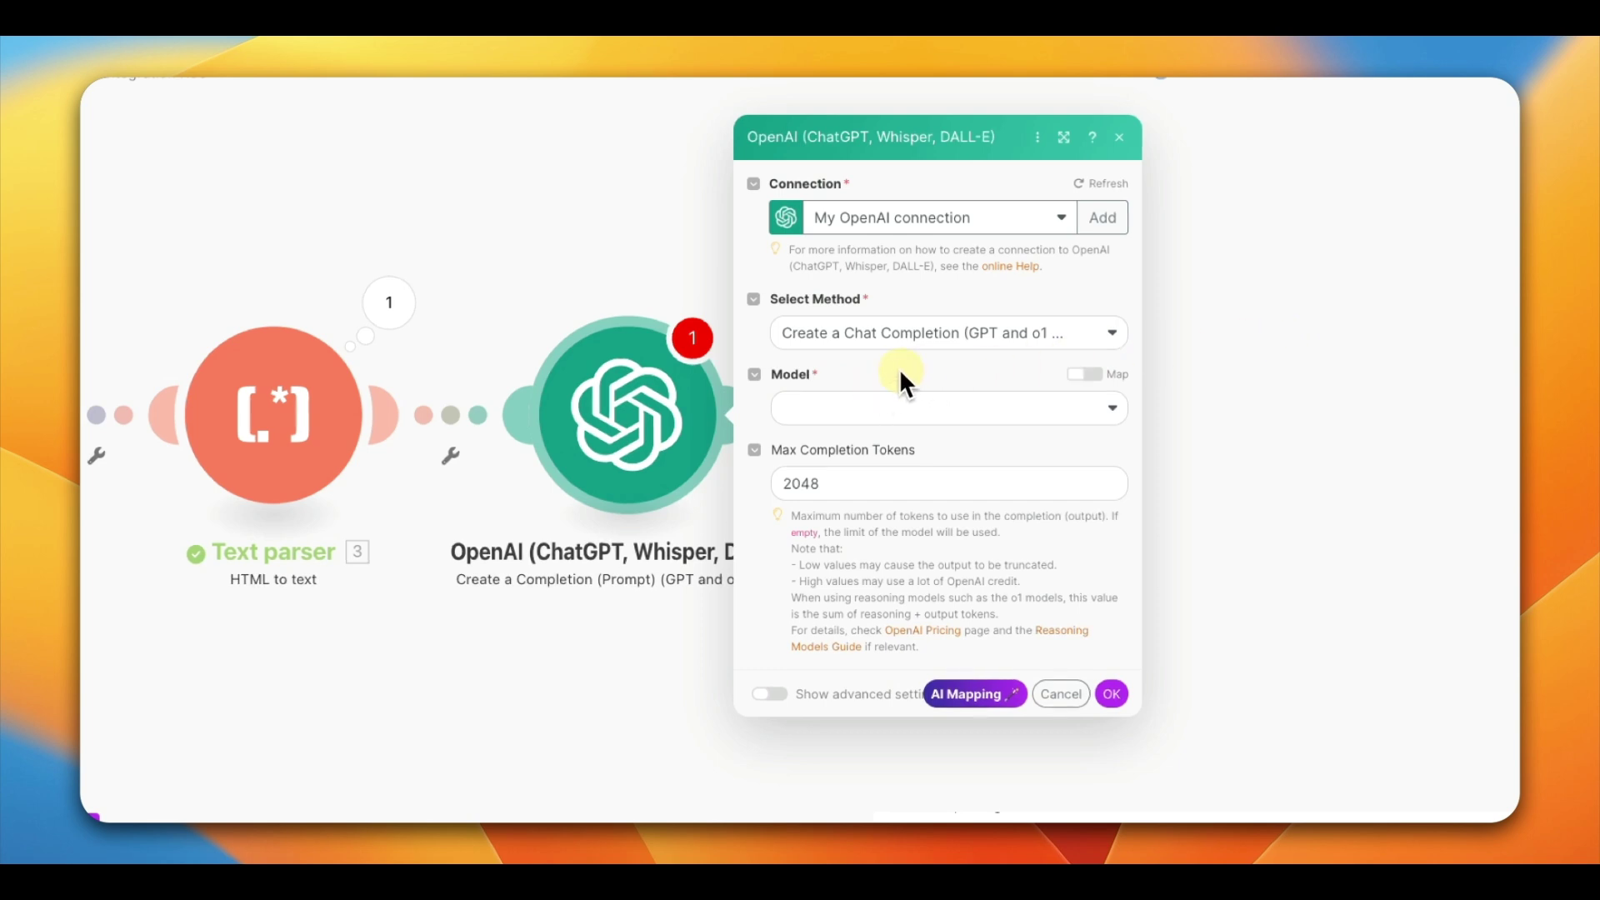
# Set the OpenAI module's model to gpt-4o (system) and its max completion tokens to 1000.
pyautogui.click(828, 413)
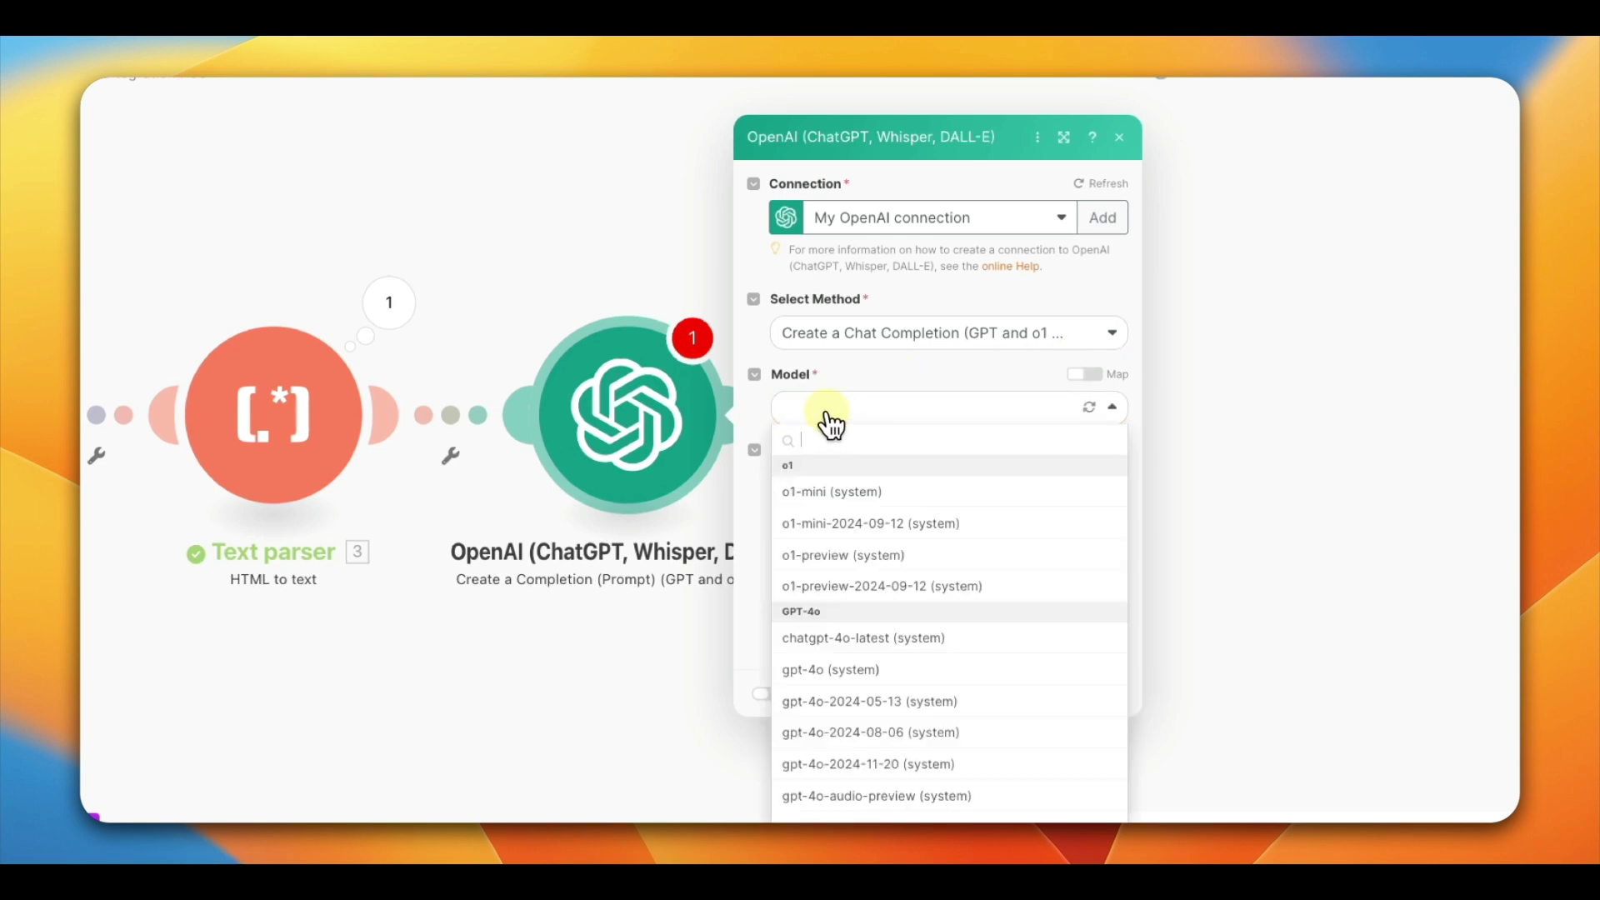
pyautogui.click(836, 672)
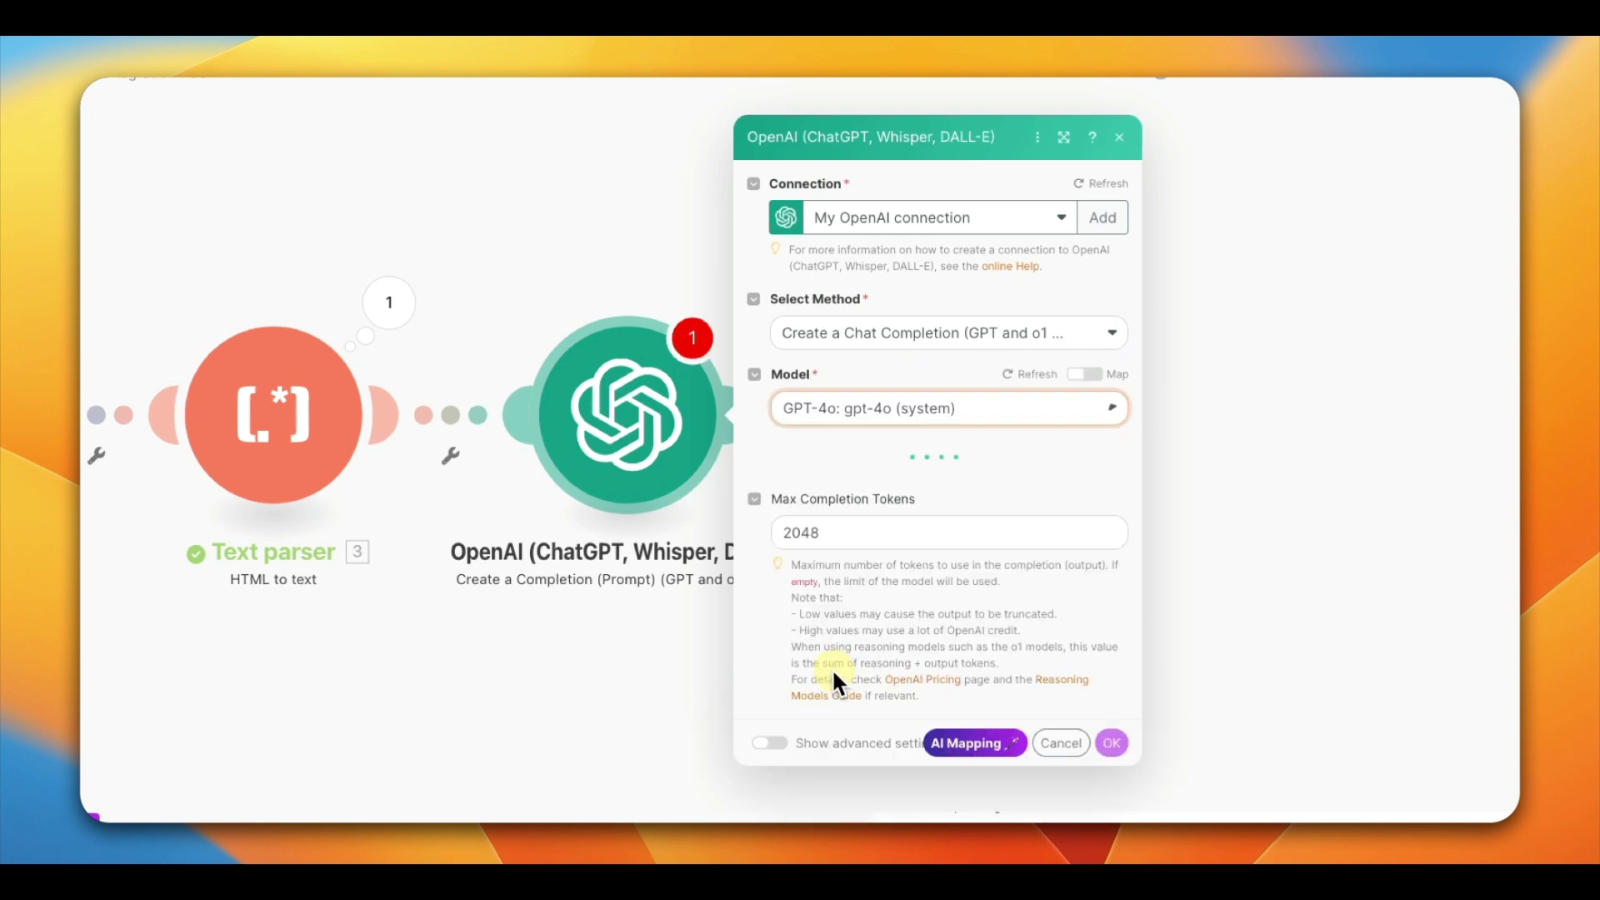
pyautogui.click(875, 532)
pyautogui.write('1000')
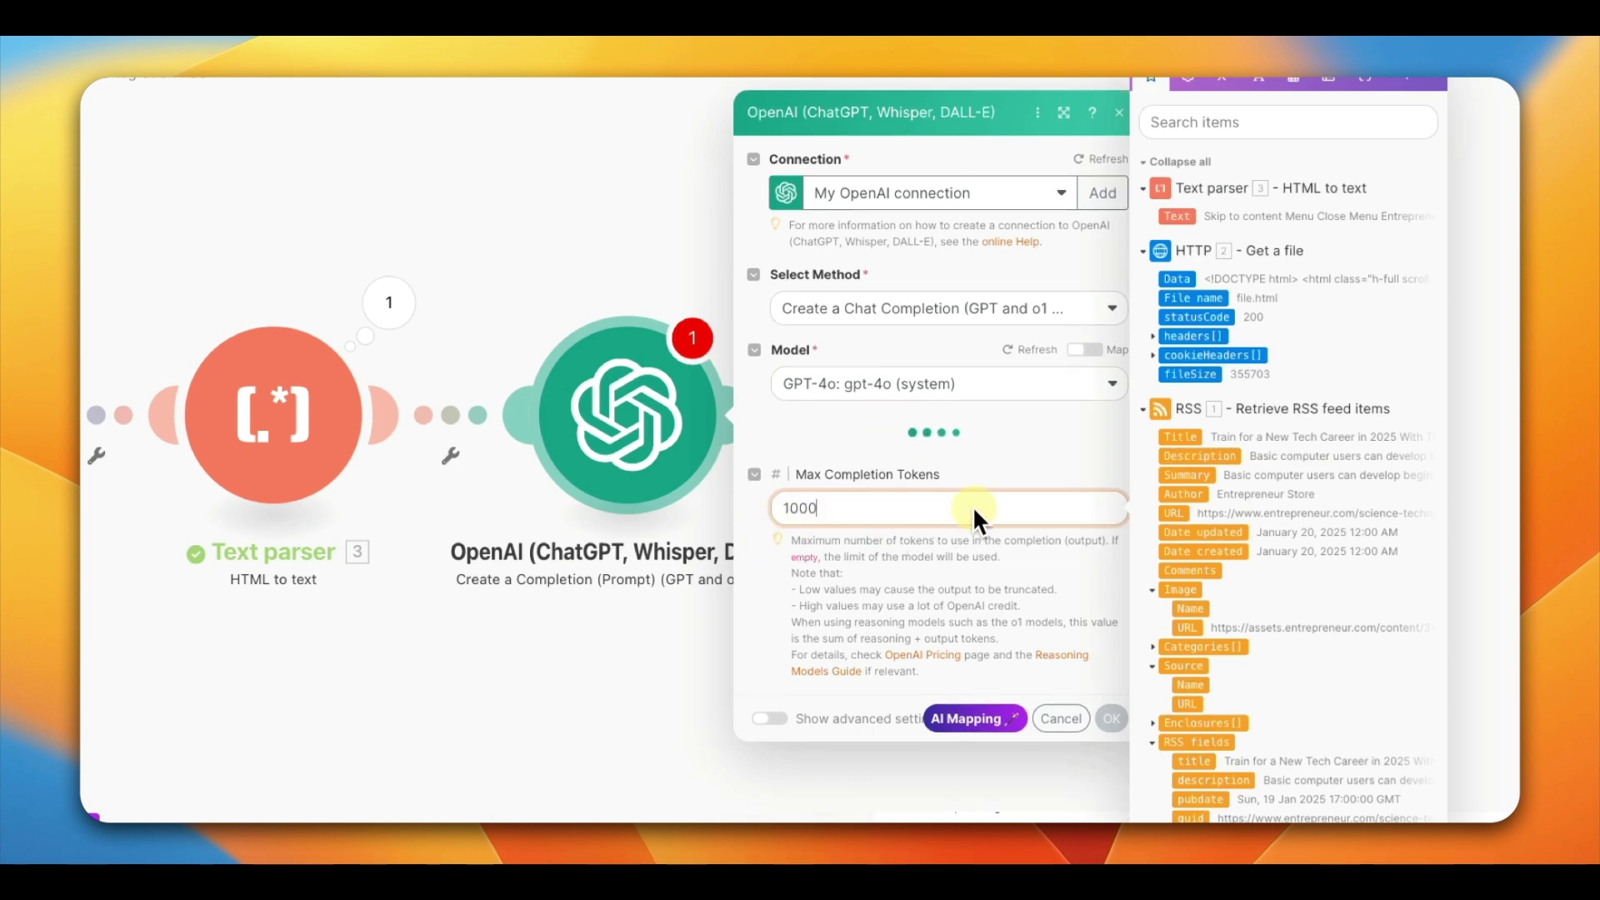
pyautogui.click(1023, 438)
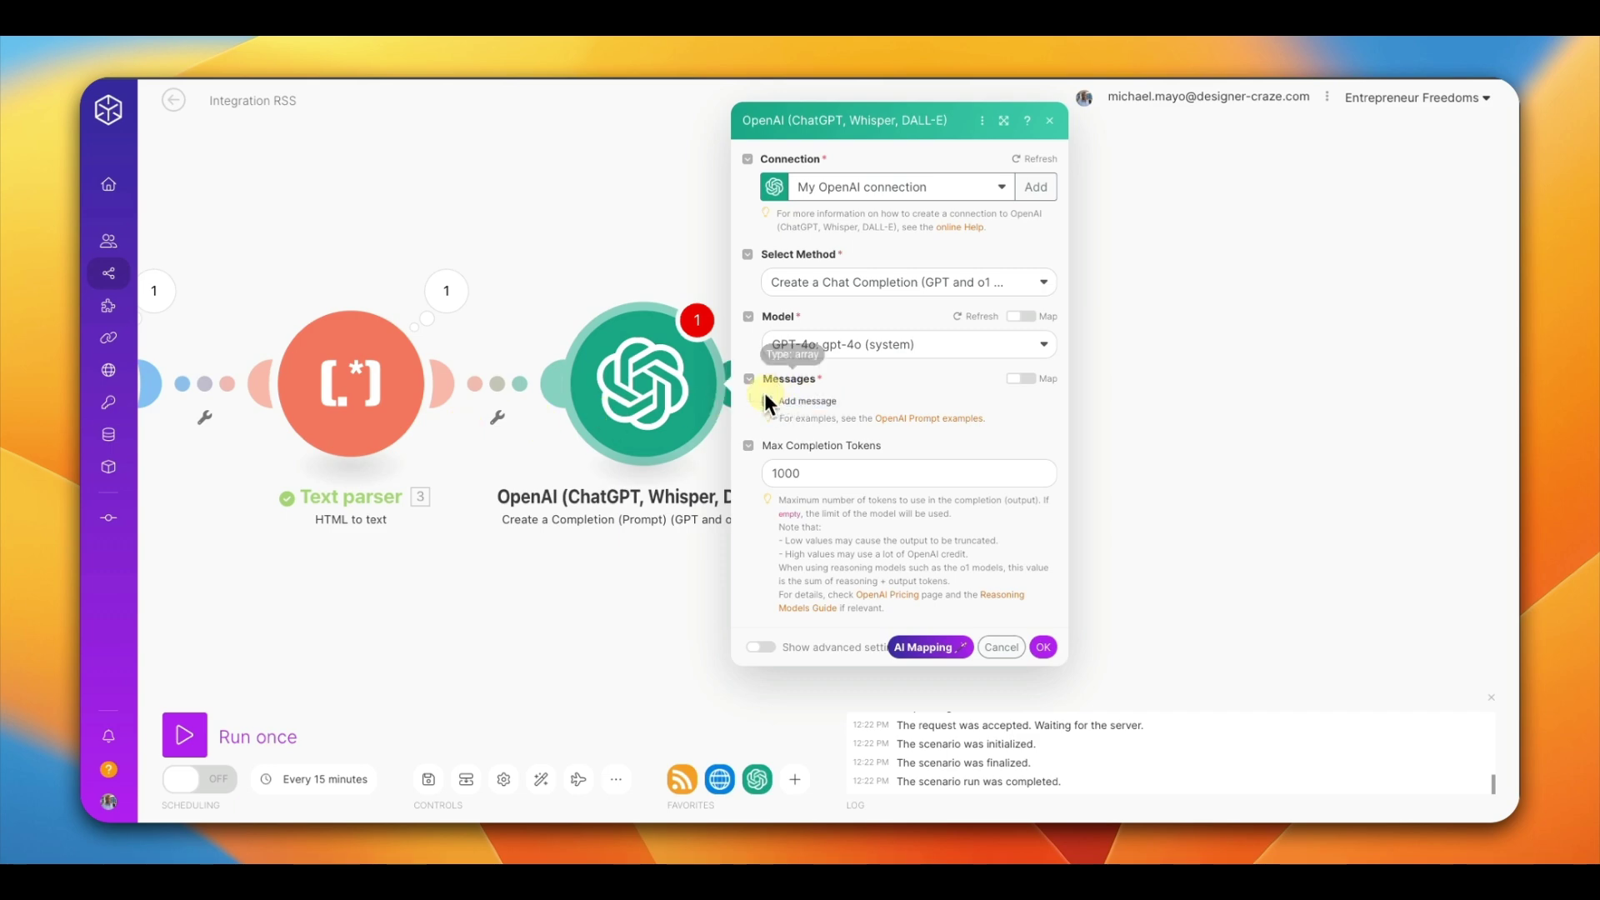
# Add a first message with the Developer / System role and the text "A digital marketing specialist, craft an engaging Instagram post".
pyautogui.click(834, 447)
pyautogui.click(960, 494)
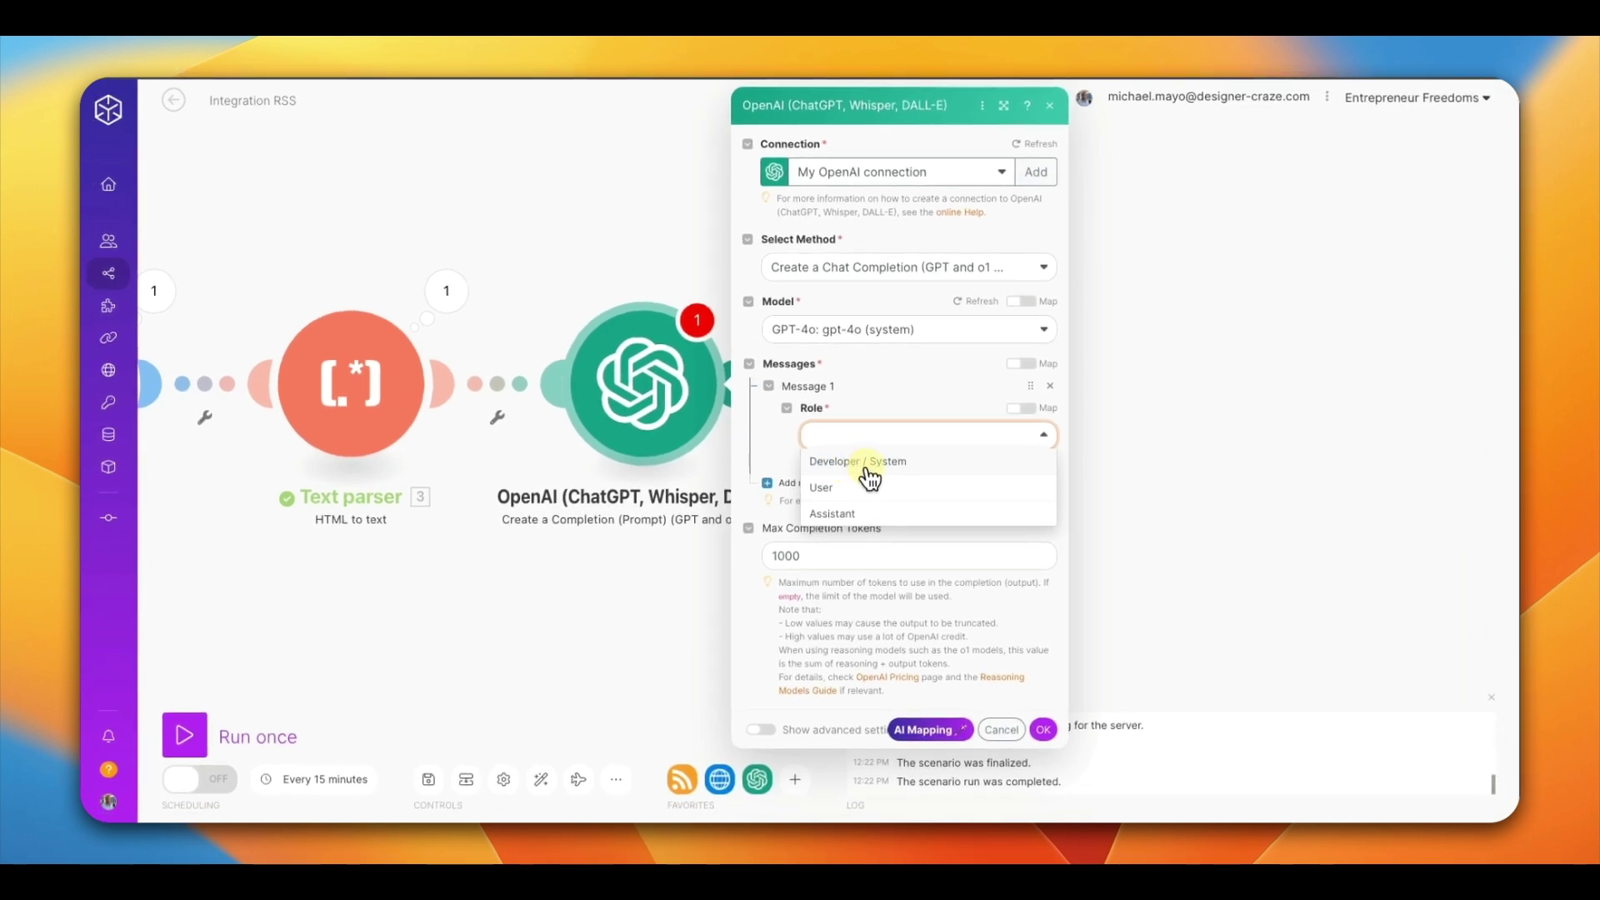
pyautogui.click(875, 463)
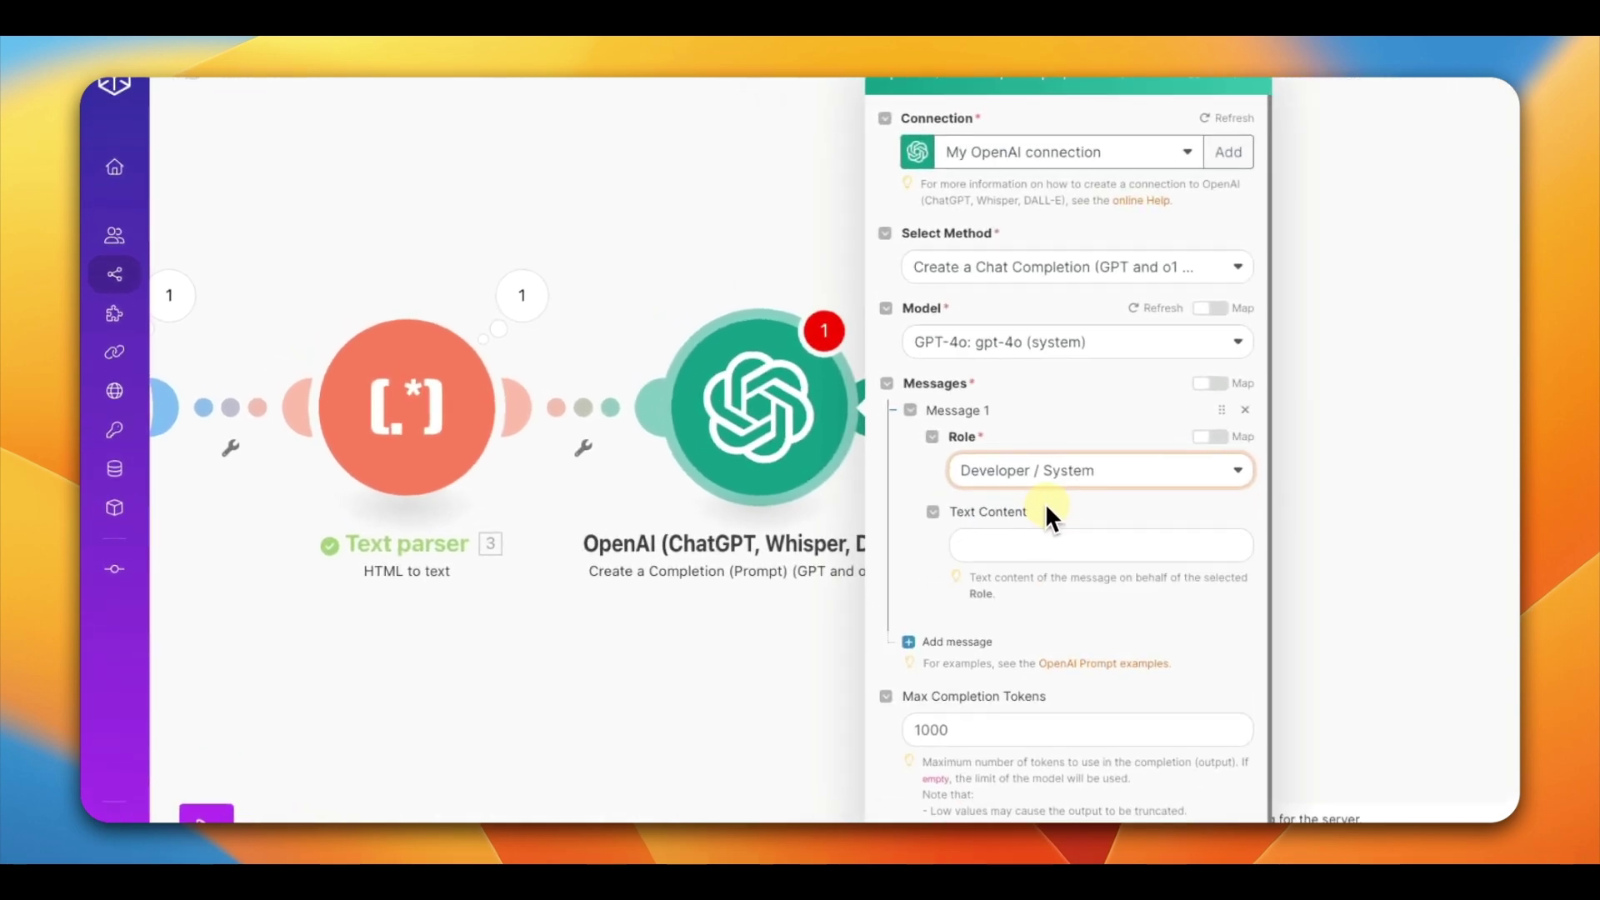
pyautogui.click(1002, 546)
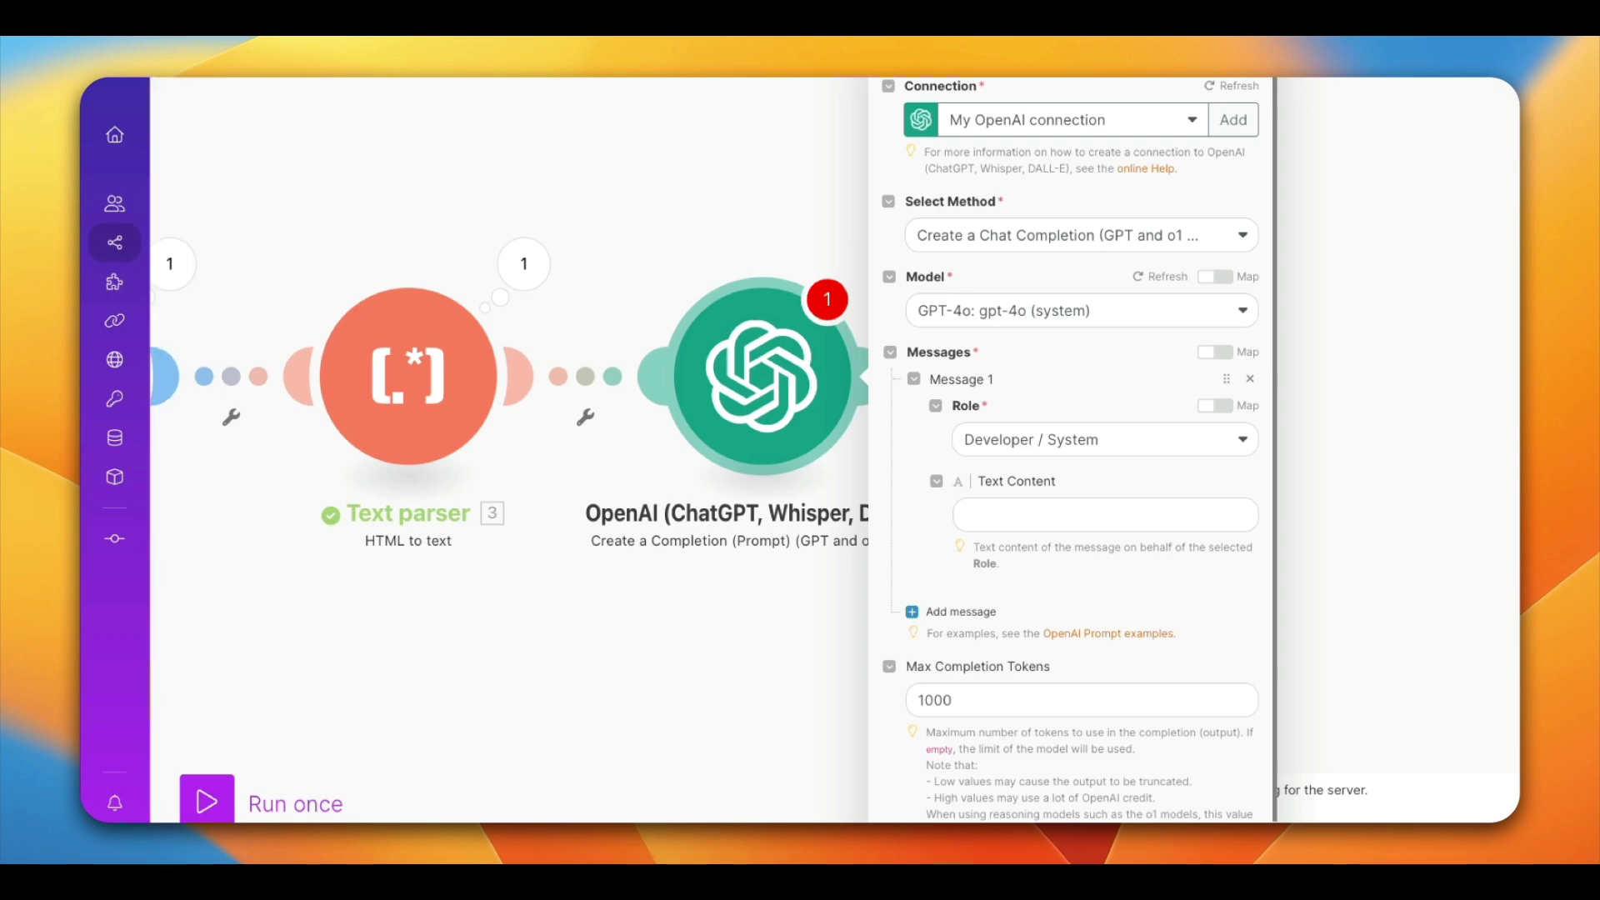
pyautogui.click(996, 514)
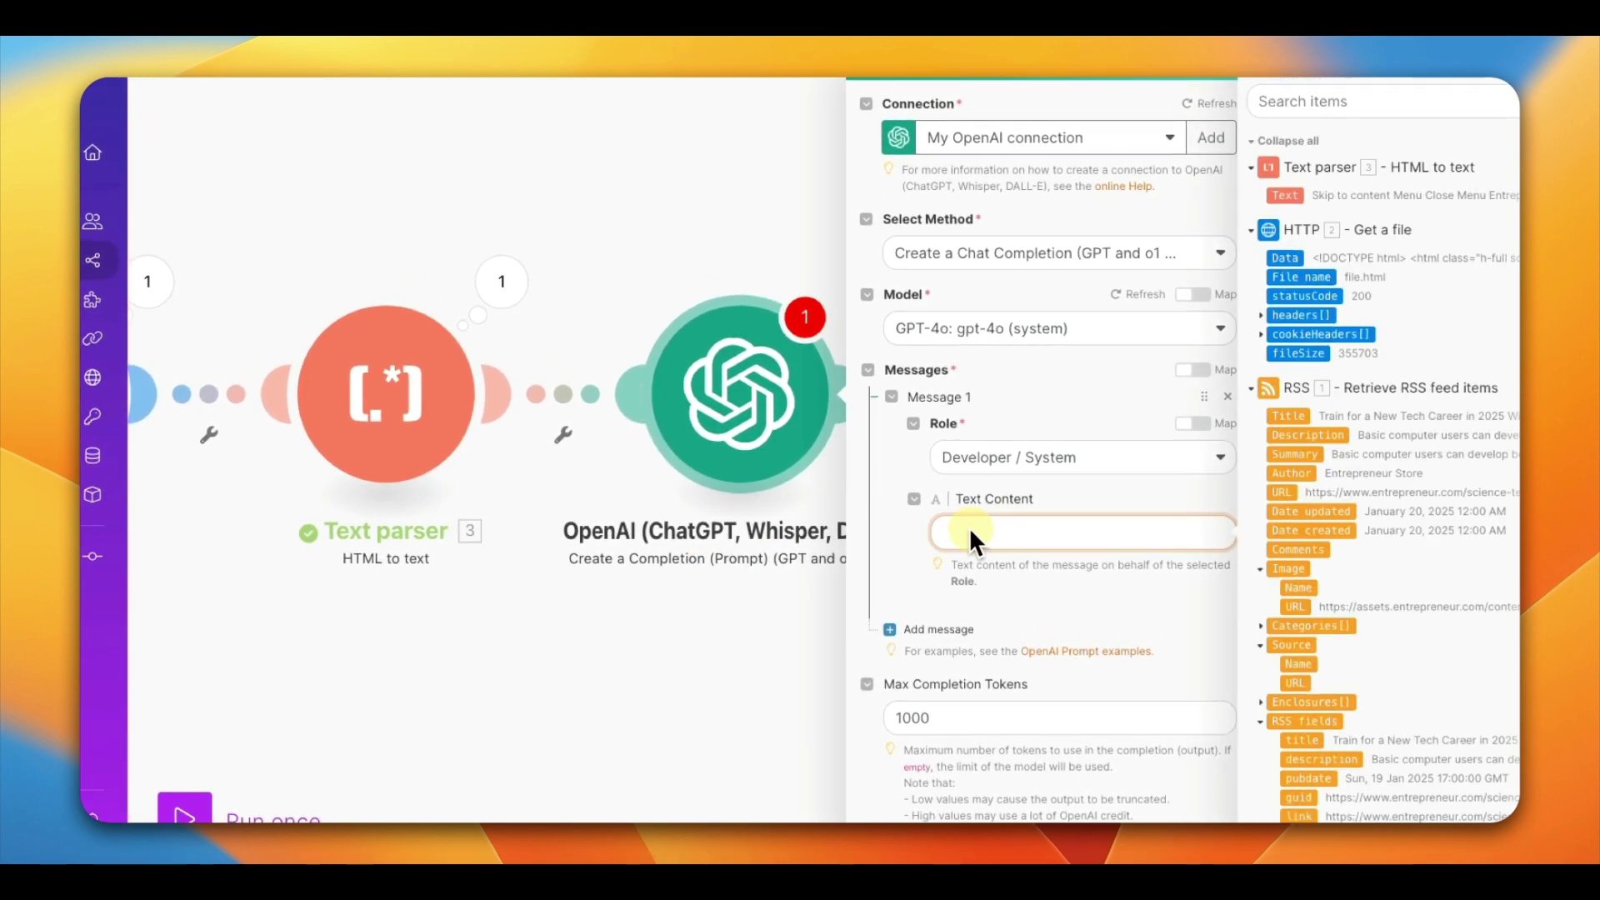
pyautogui.write('A digital marketing specialist, craft an engaging Instagram post')
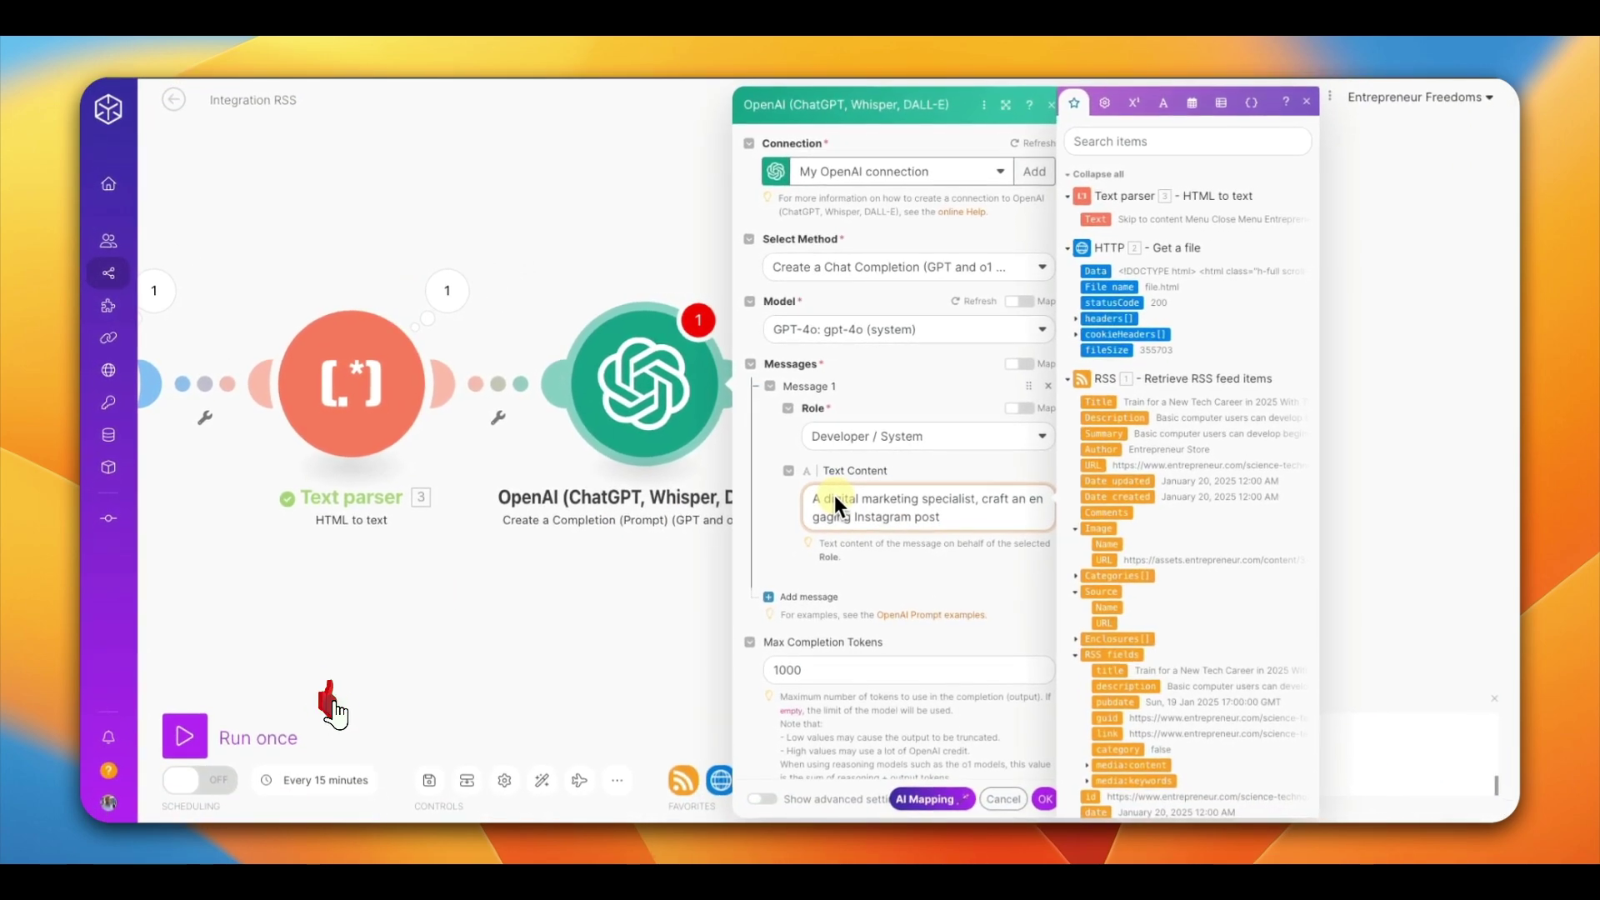
# Add a second message to the OpenAI module with the User role.
pyautogui.scroll(-1, 805, 455)
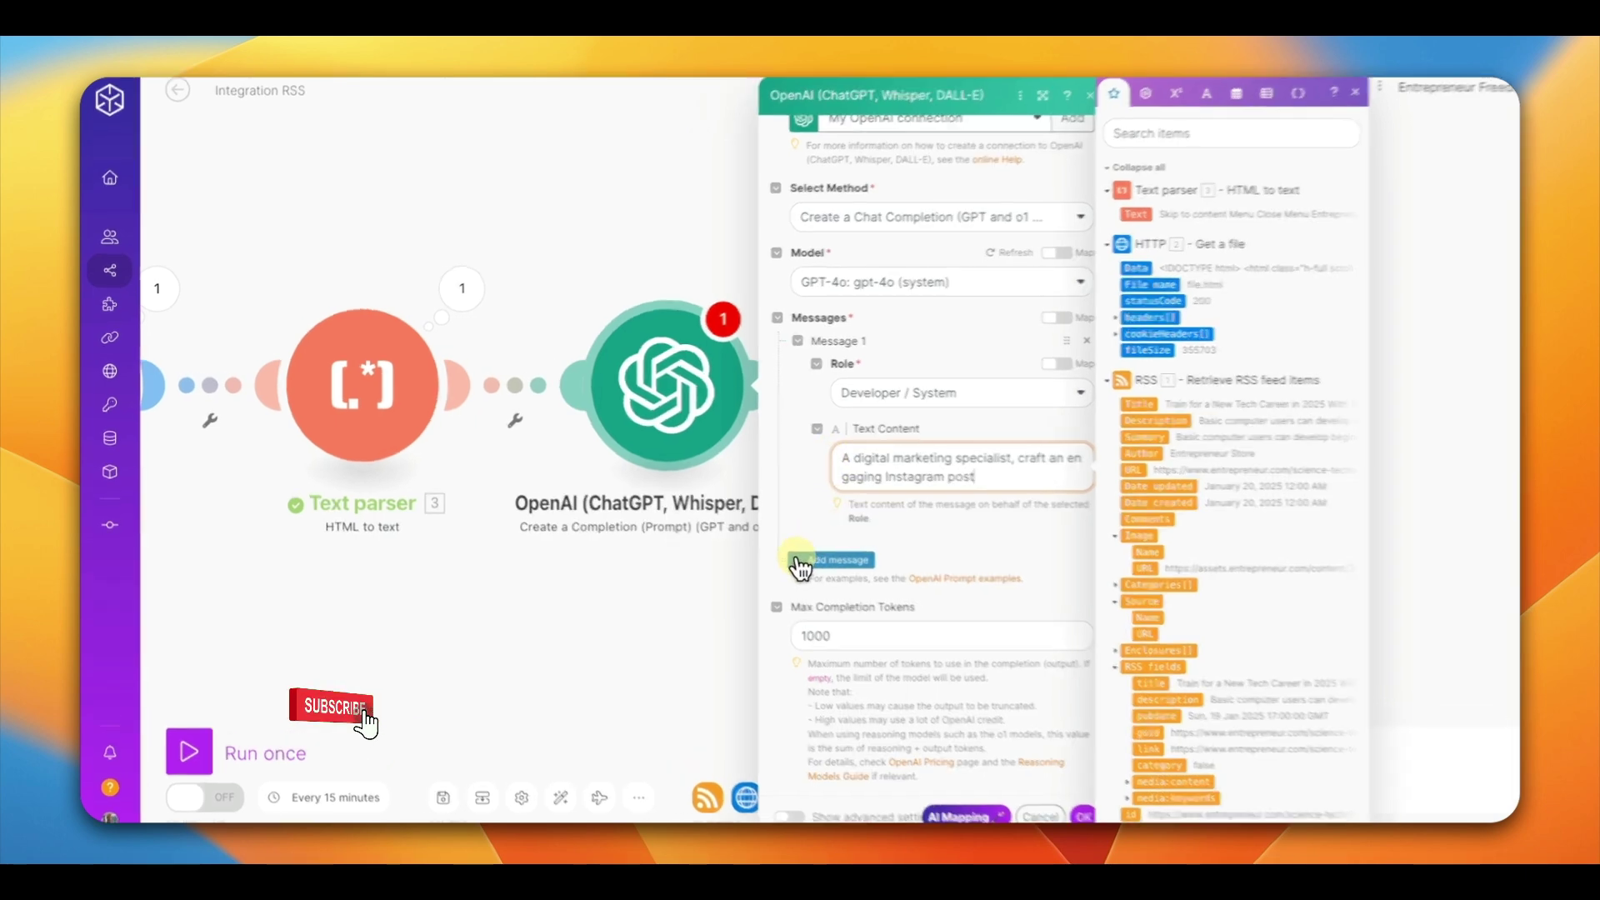
pyautogui.click(800, 567)
pyautogui.scroll(-2, 1060, 583)
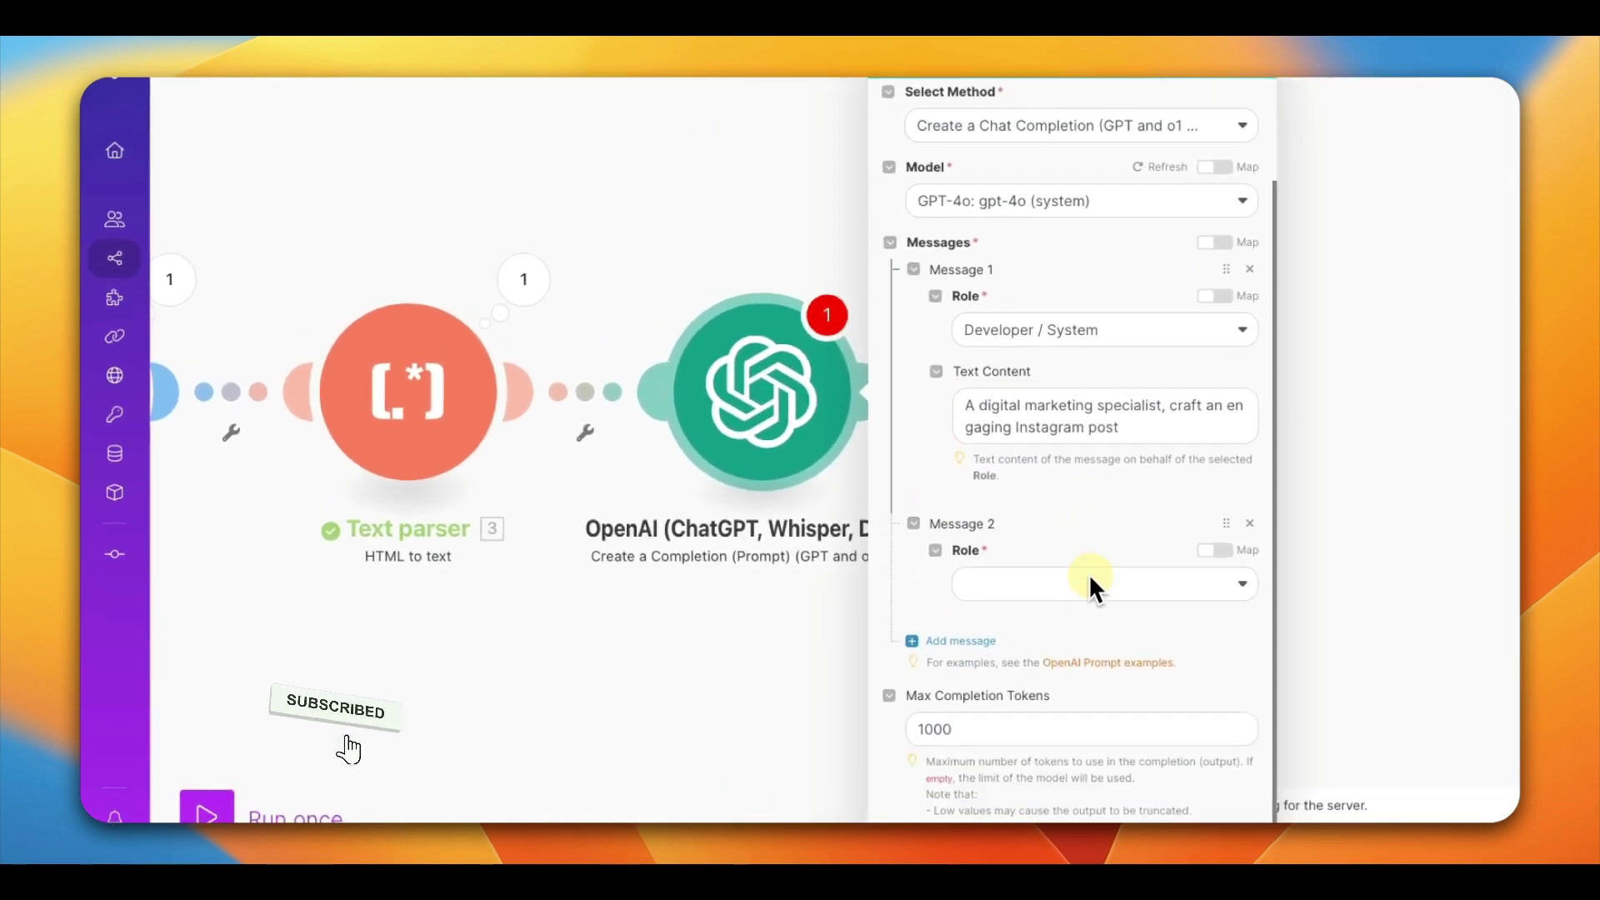
pyautogui.click(984, 570)
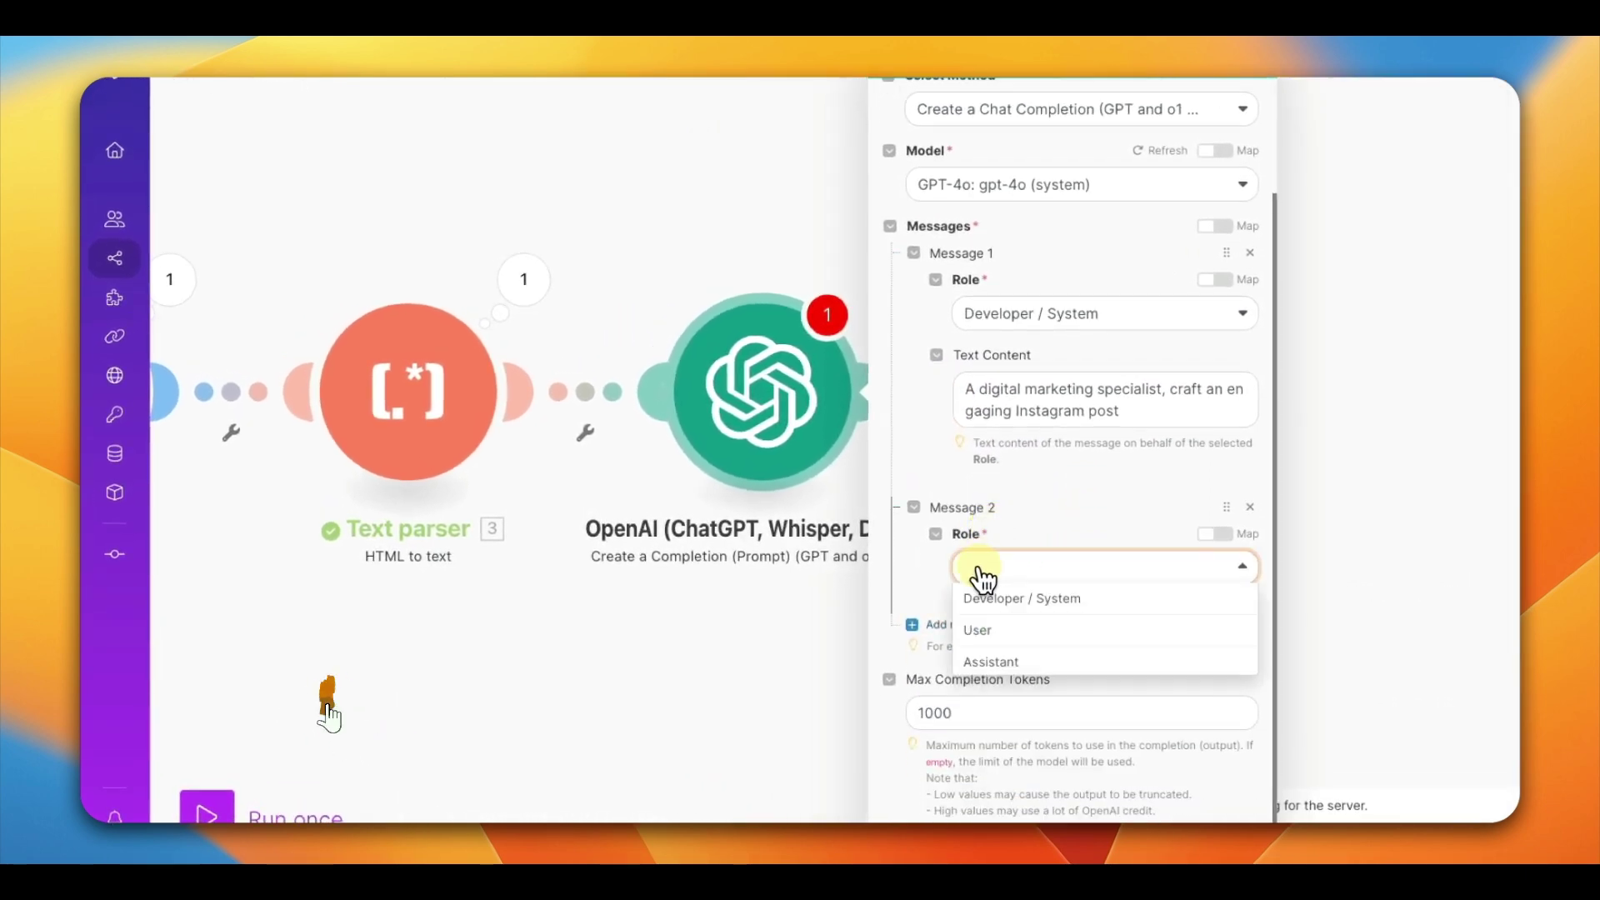
pyautogui.click(980, 630)
pyautogui.scroll(-3, 1091, 489)
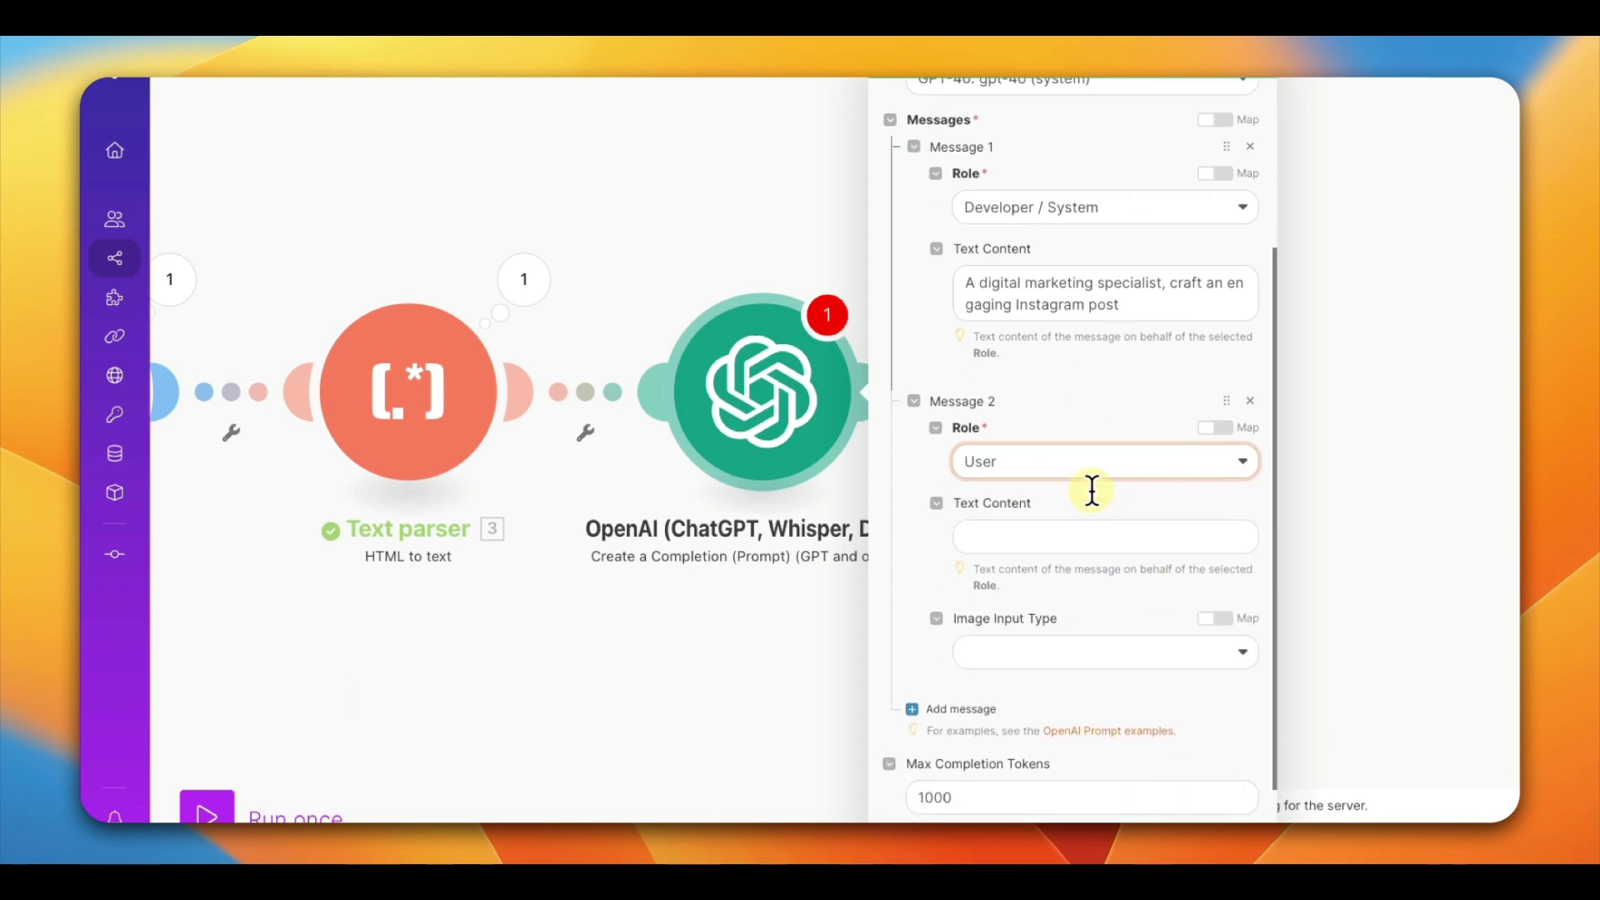
# Paste the copied prompt starting "Design a visually striking Instagram-style digital artwork" into Message 2's text content.
pyautogui.click(1070, 487)
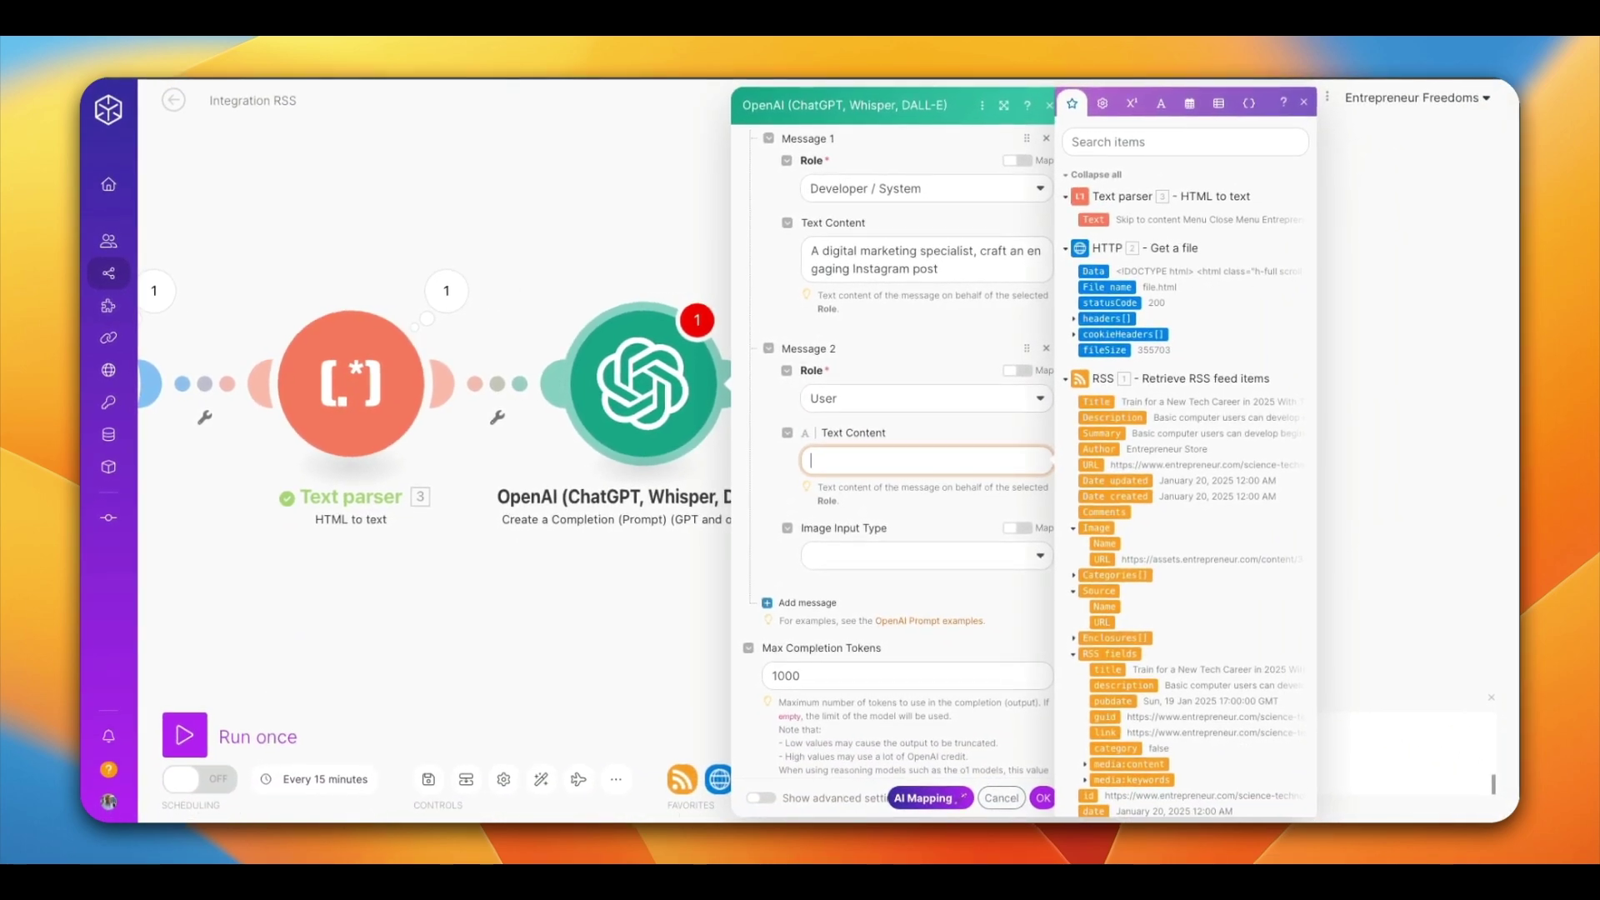
pyautogui.press('Escape')
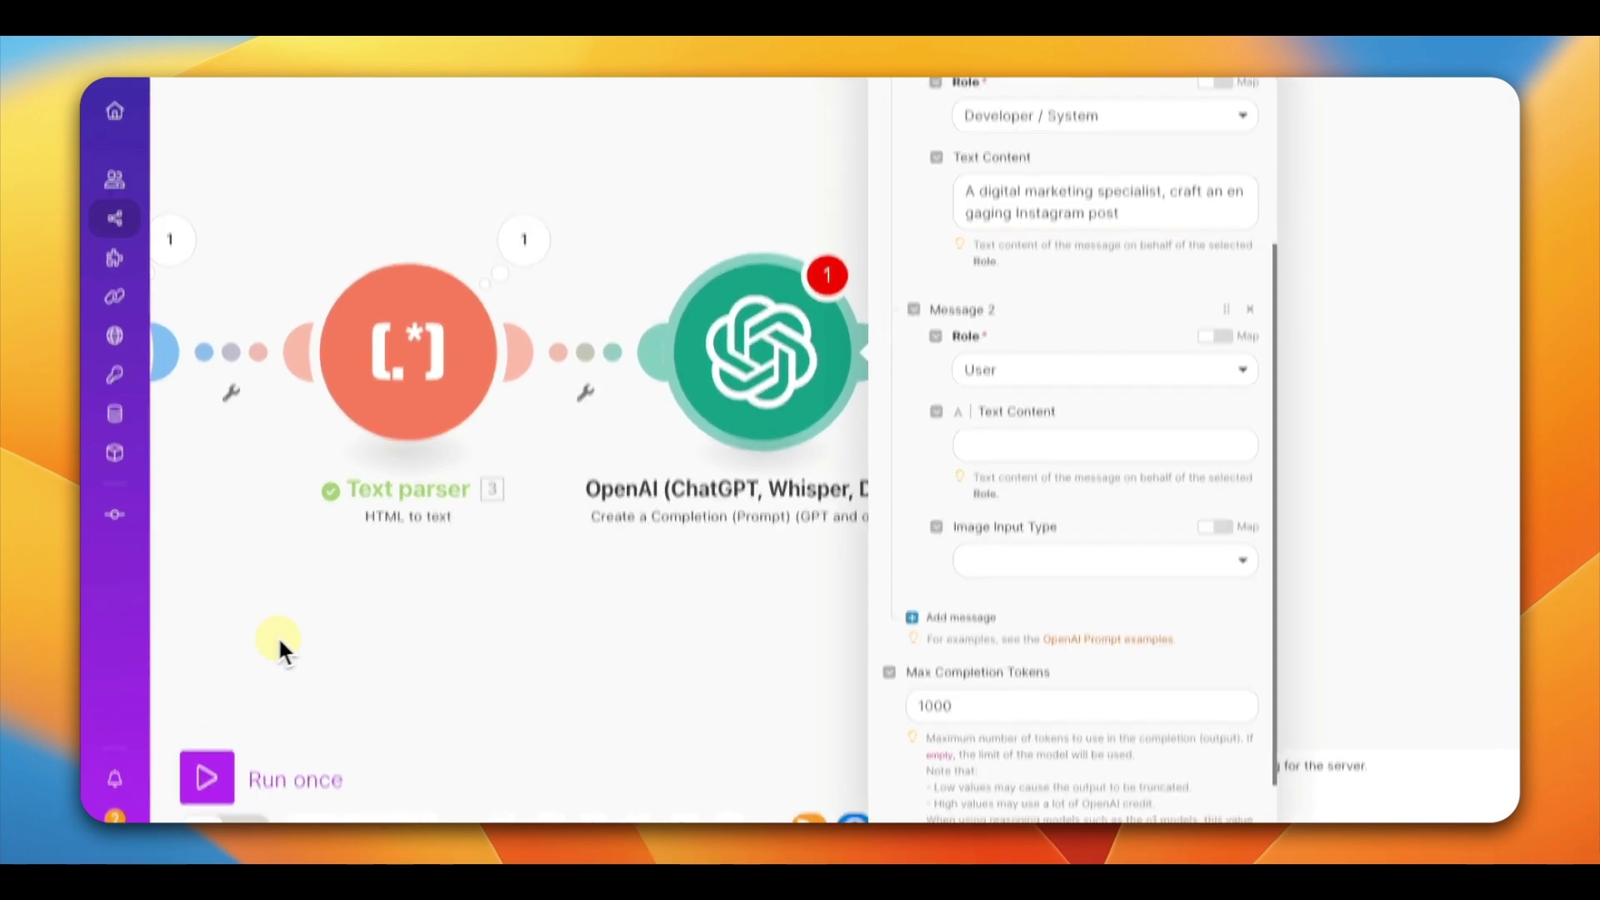
pyautogui.click(981, 435)
pyautogui.rightClick(912, 492)
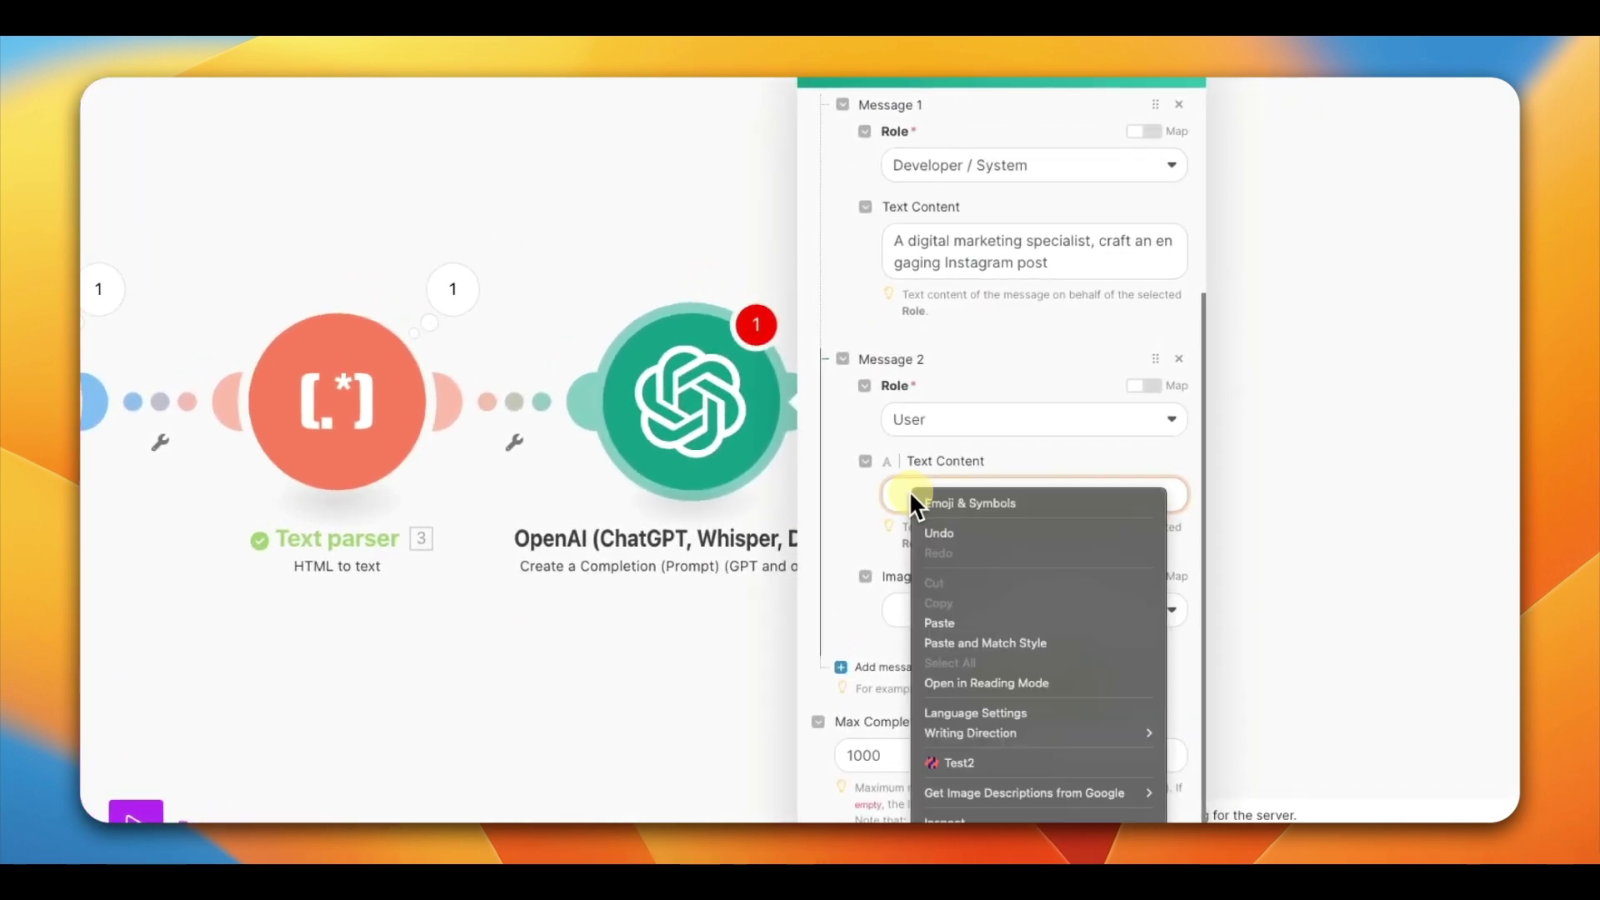
pyautogui.click(937, 616)
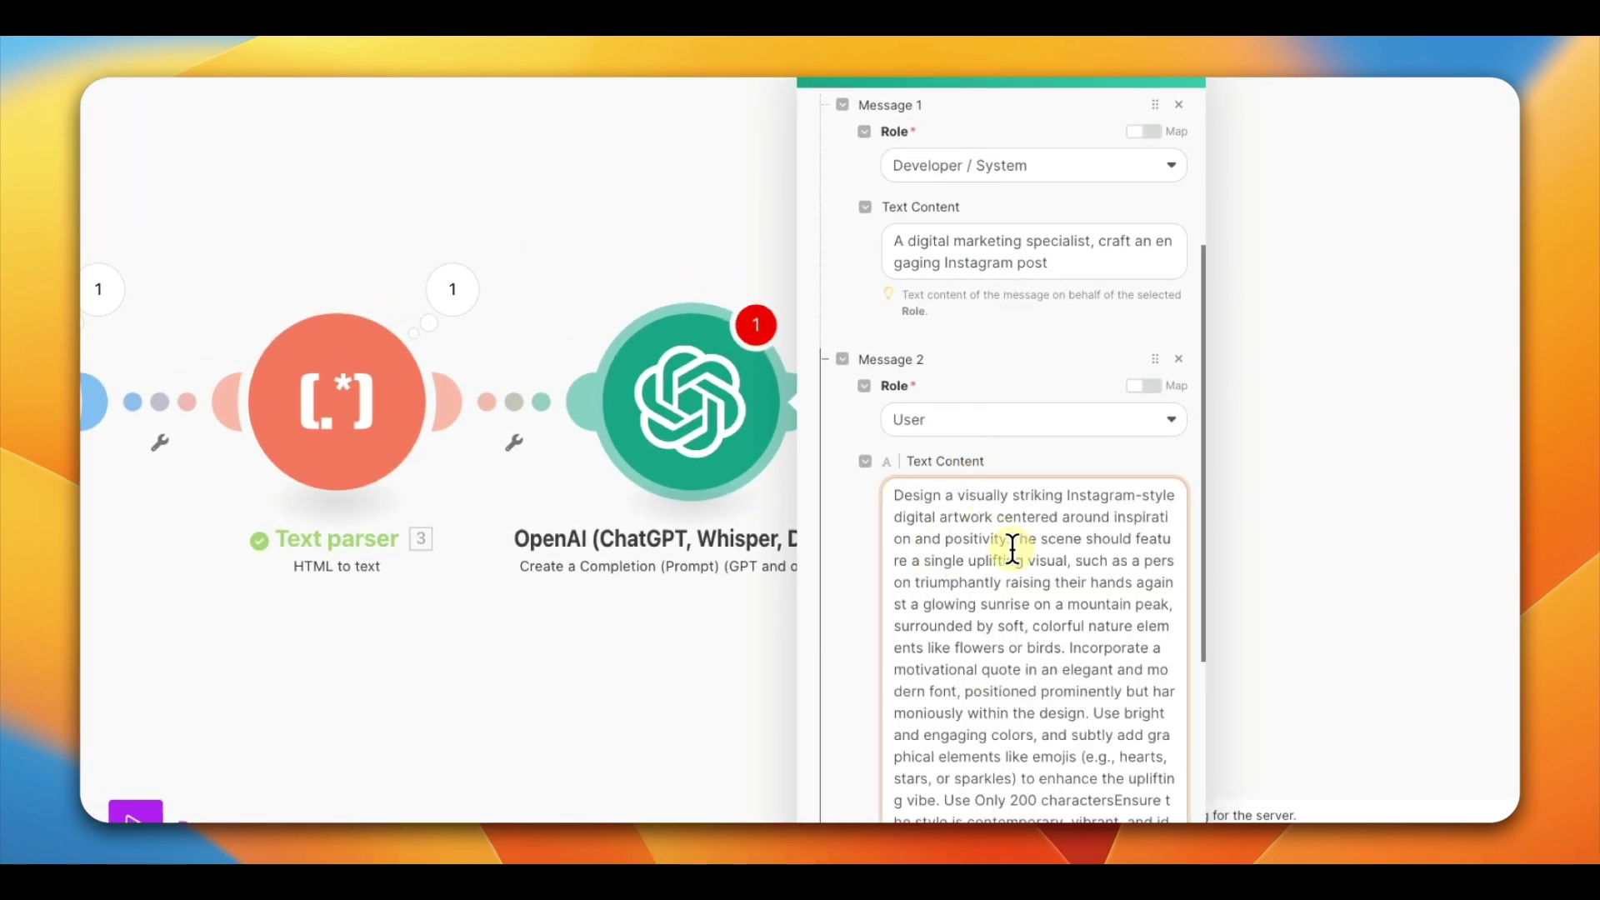
# Set "Use Only 200 characters" and "Ensure the style is contemporary..." apart as separate paragraphs with blank lines in Message 2's prompt.
pyautogui.scroll(-2, 1017, 729)
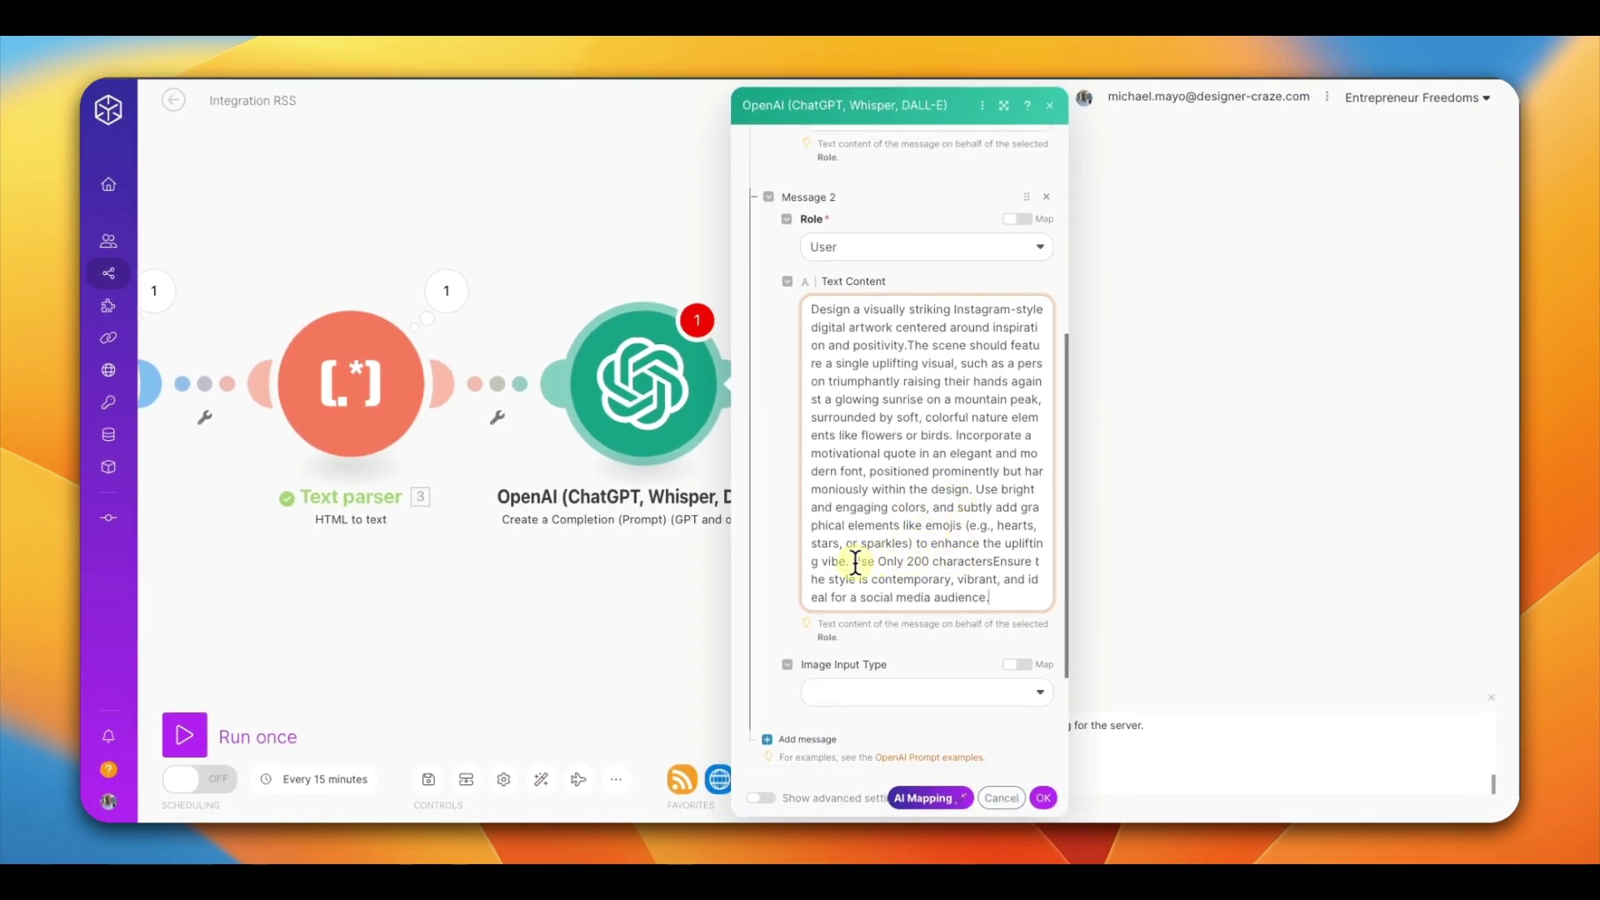
pyautogui.click(855, 563)
pyautogui.press('Return')
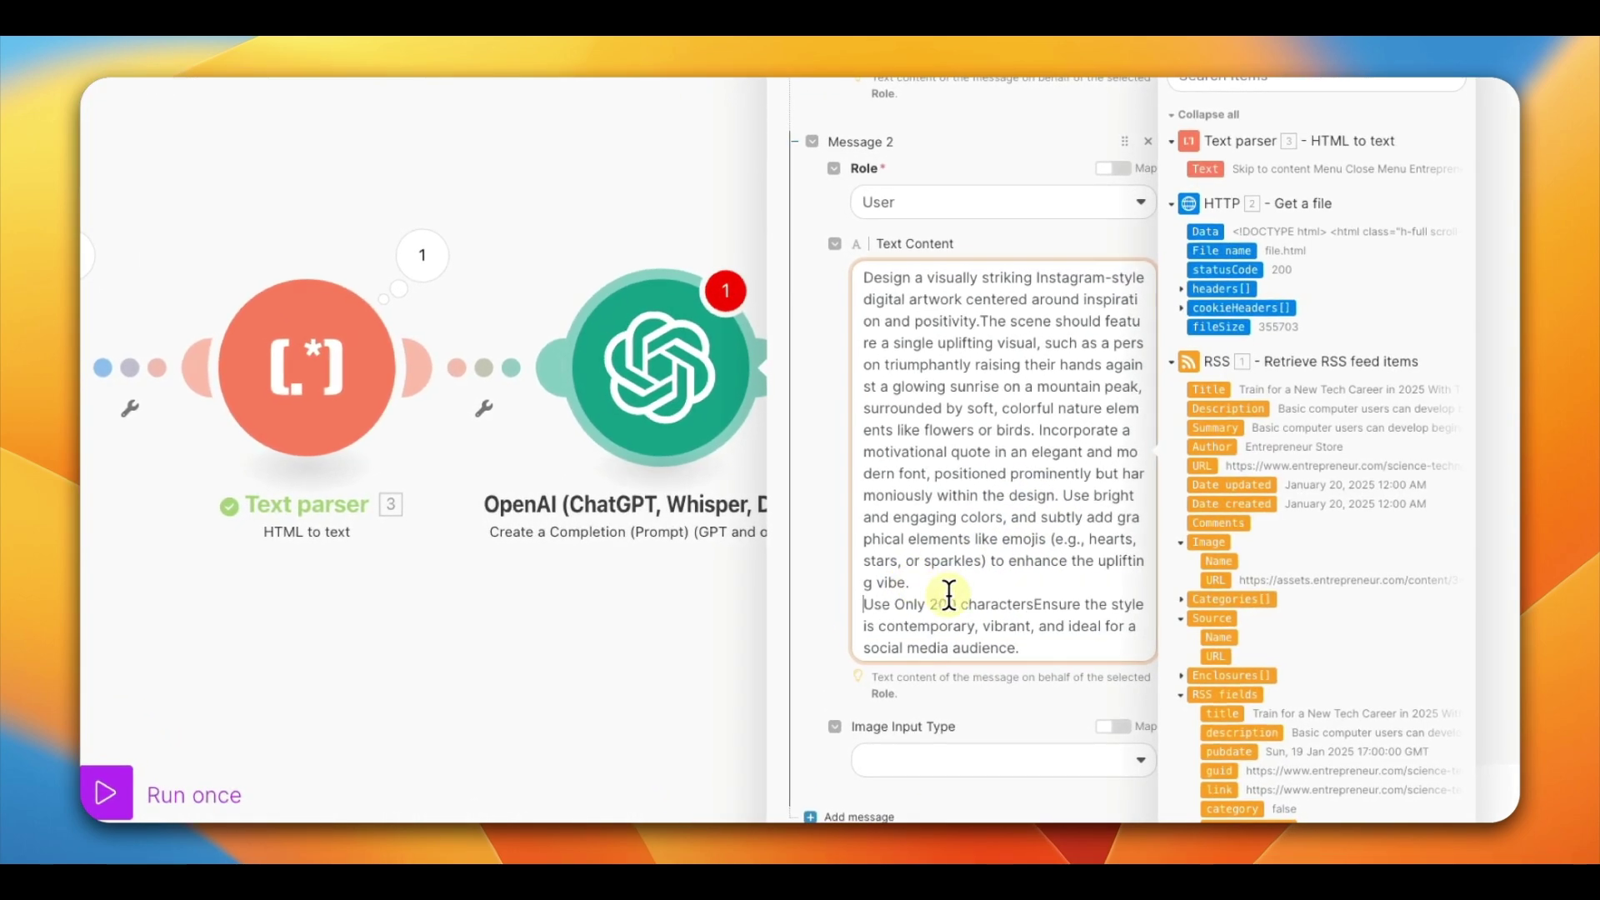
pyautogui.click(1036, 604)
pyautogui.press('Return')
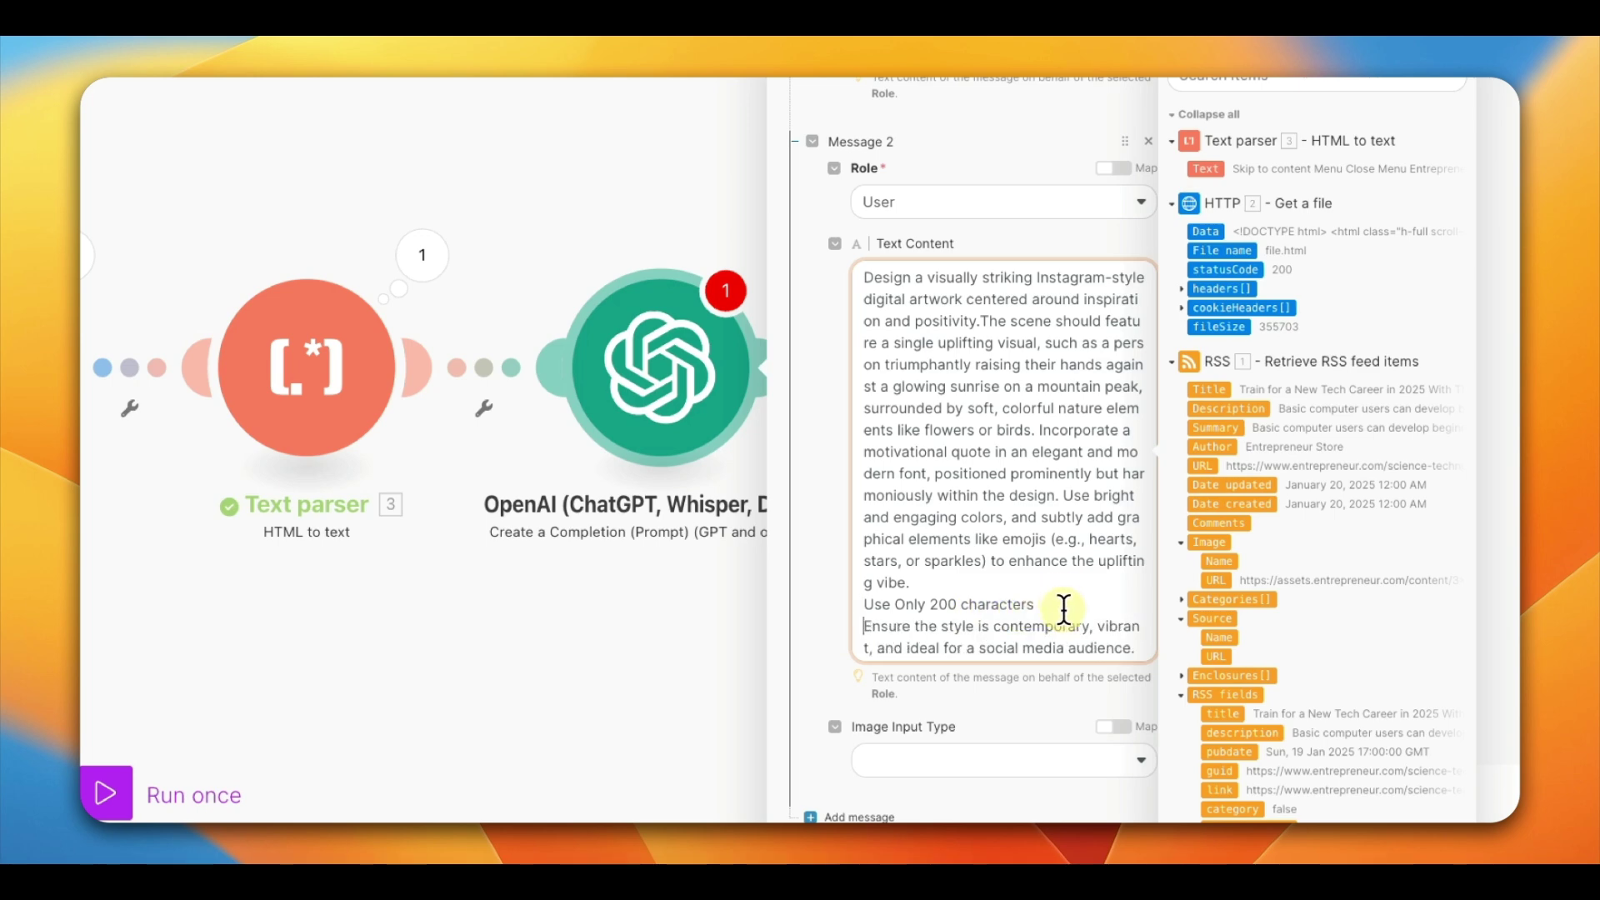
pyautogui.press('Return')
pyautogui.click(958, 583)
pyautogui.press('Return')
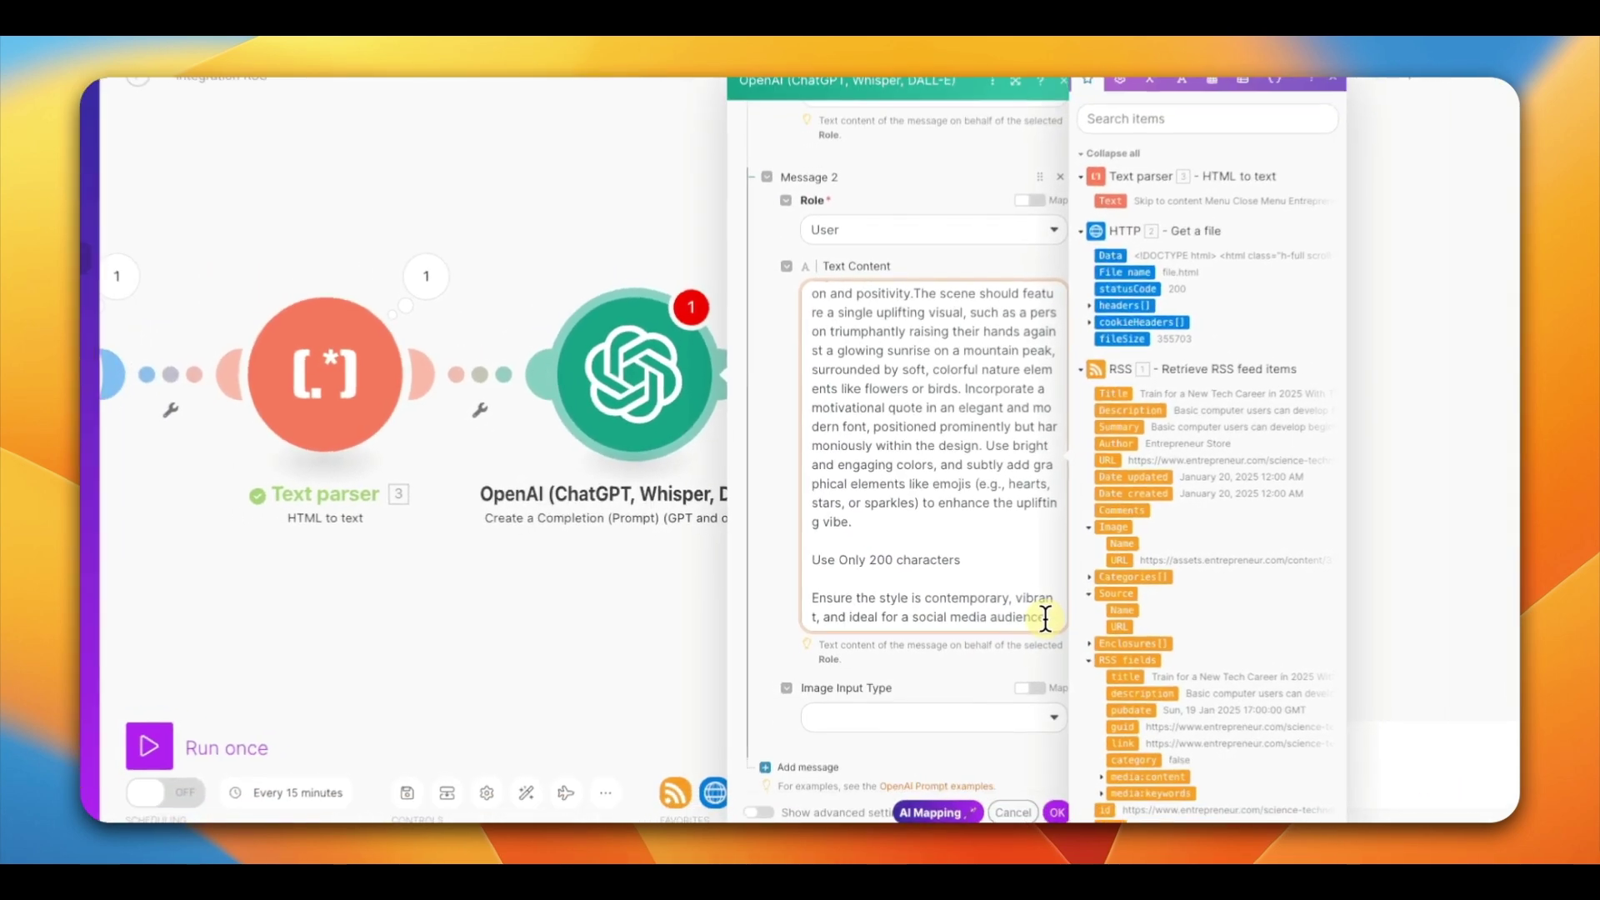
# Map the Text parser's Text output on a new line at the end of Message 2's prompt and confirm the OpenAI settings.
pyautogui.press('Return')
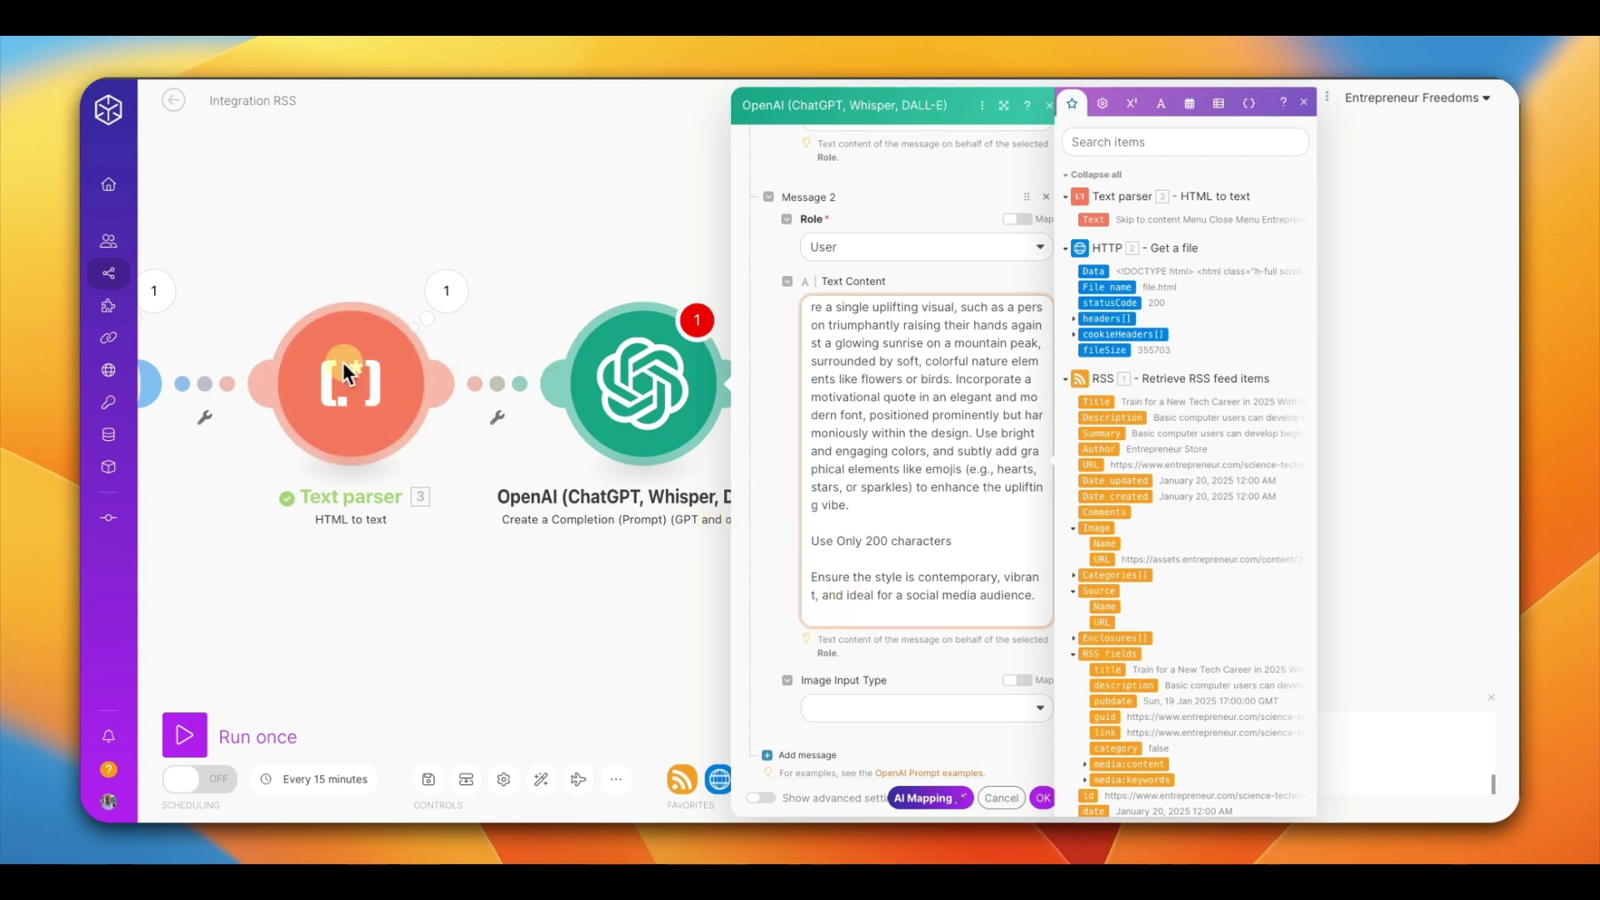
pyautogui.click(1094, 219)
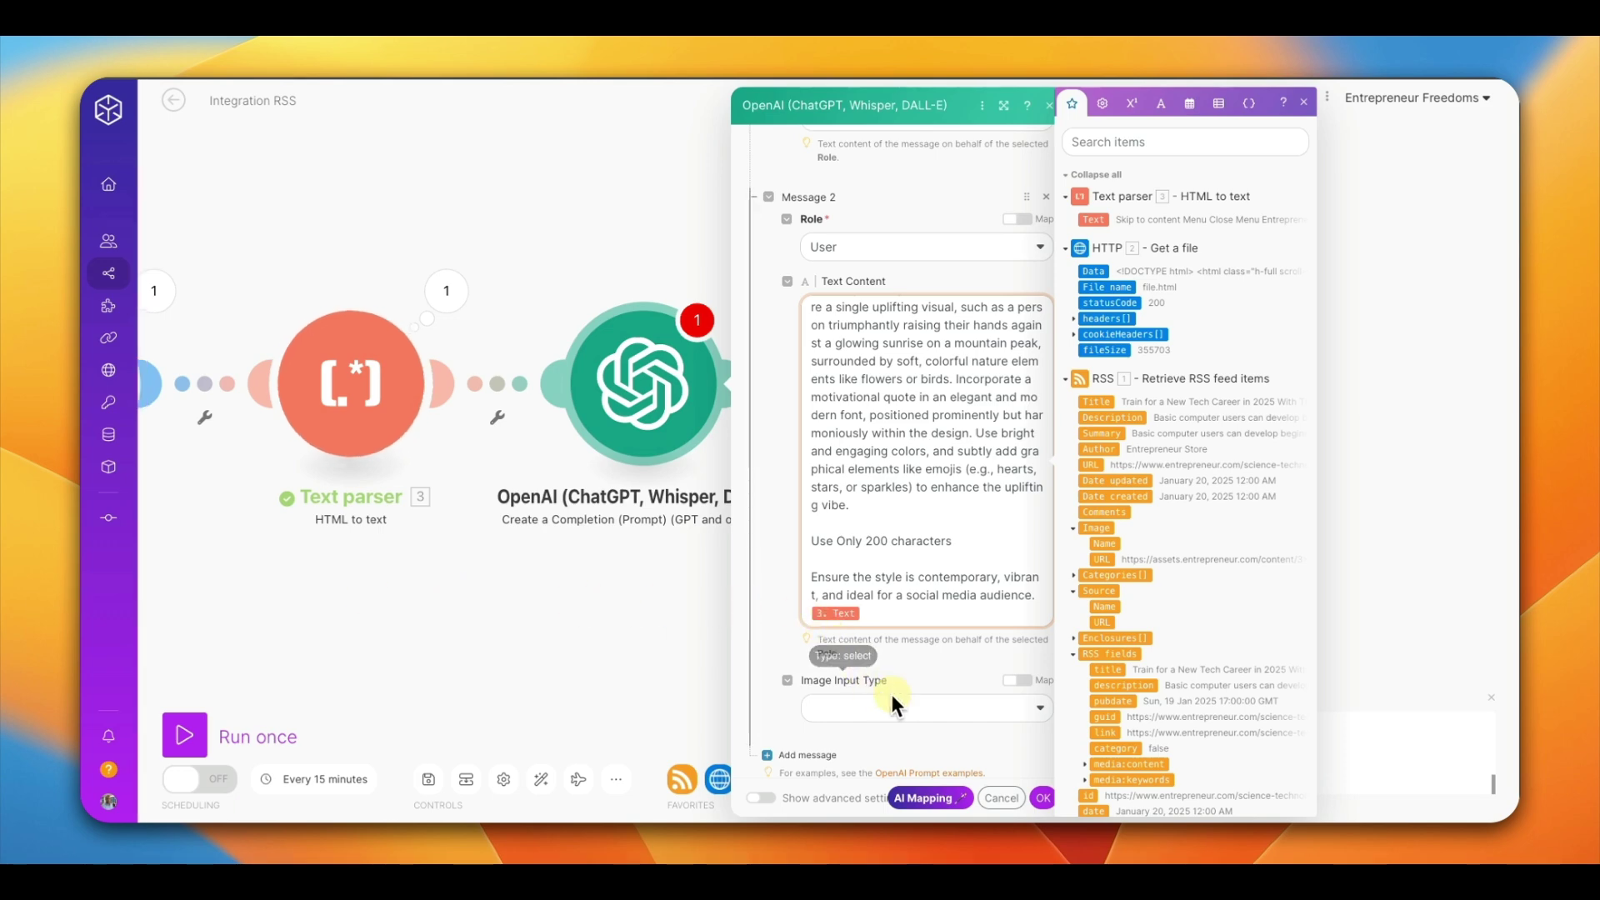
pyautogui.scroll(-3, 908, 700)
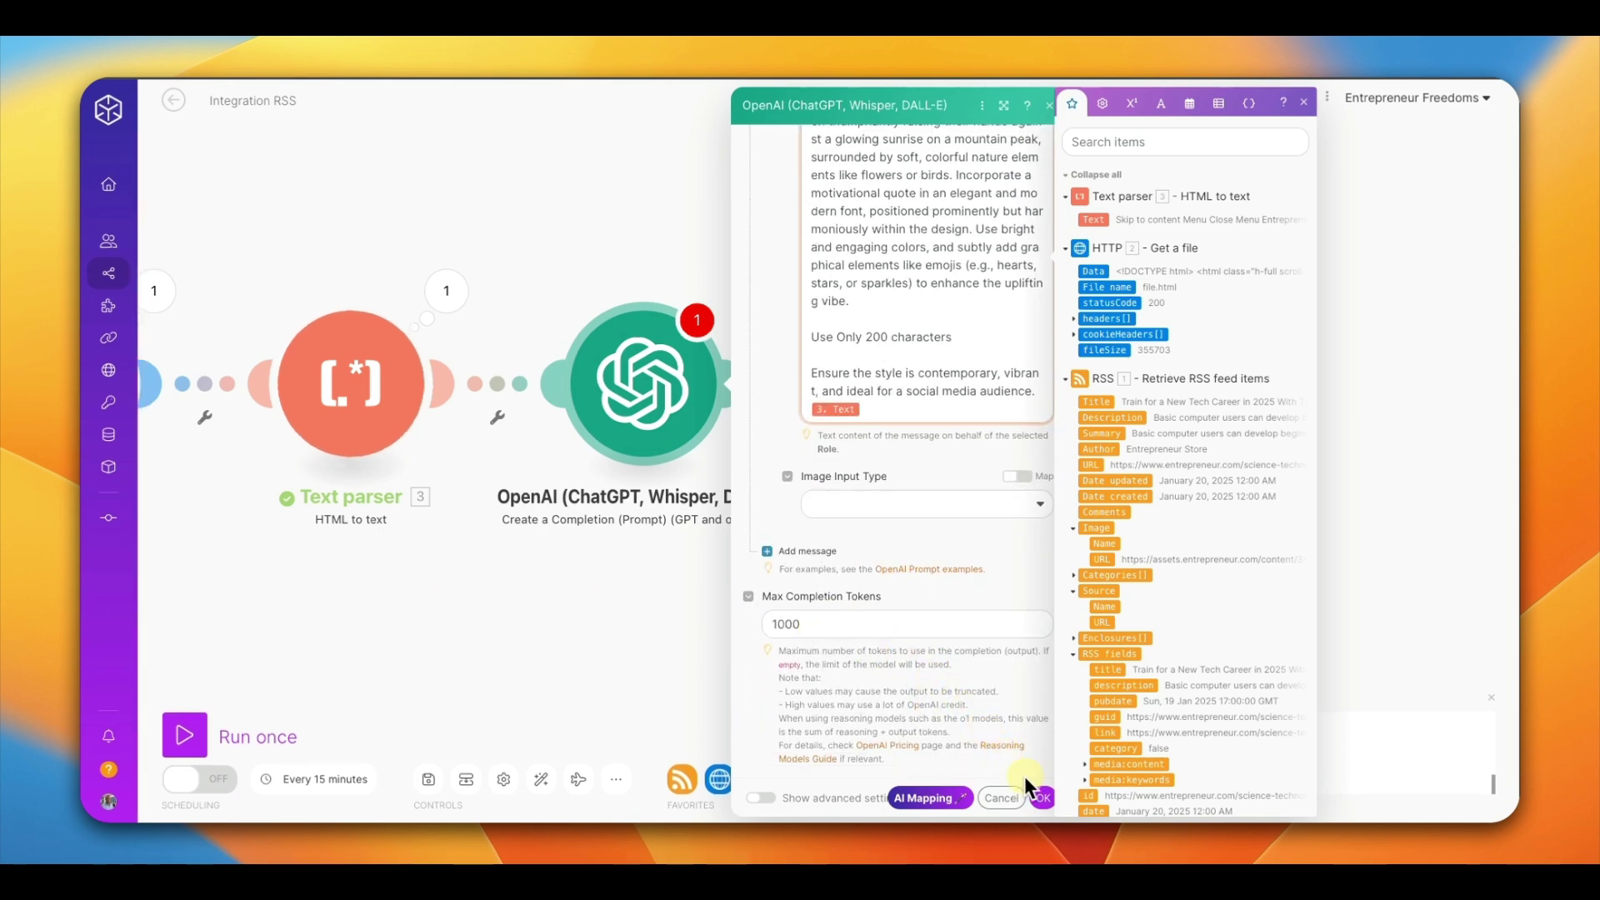
pyautogui.click(1041, 797)
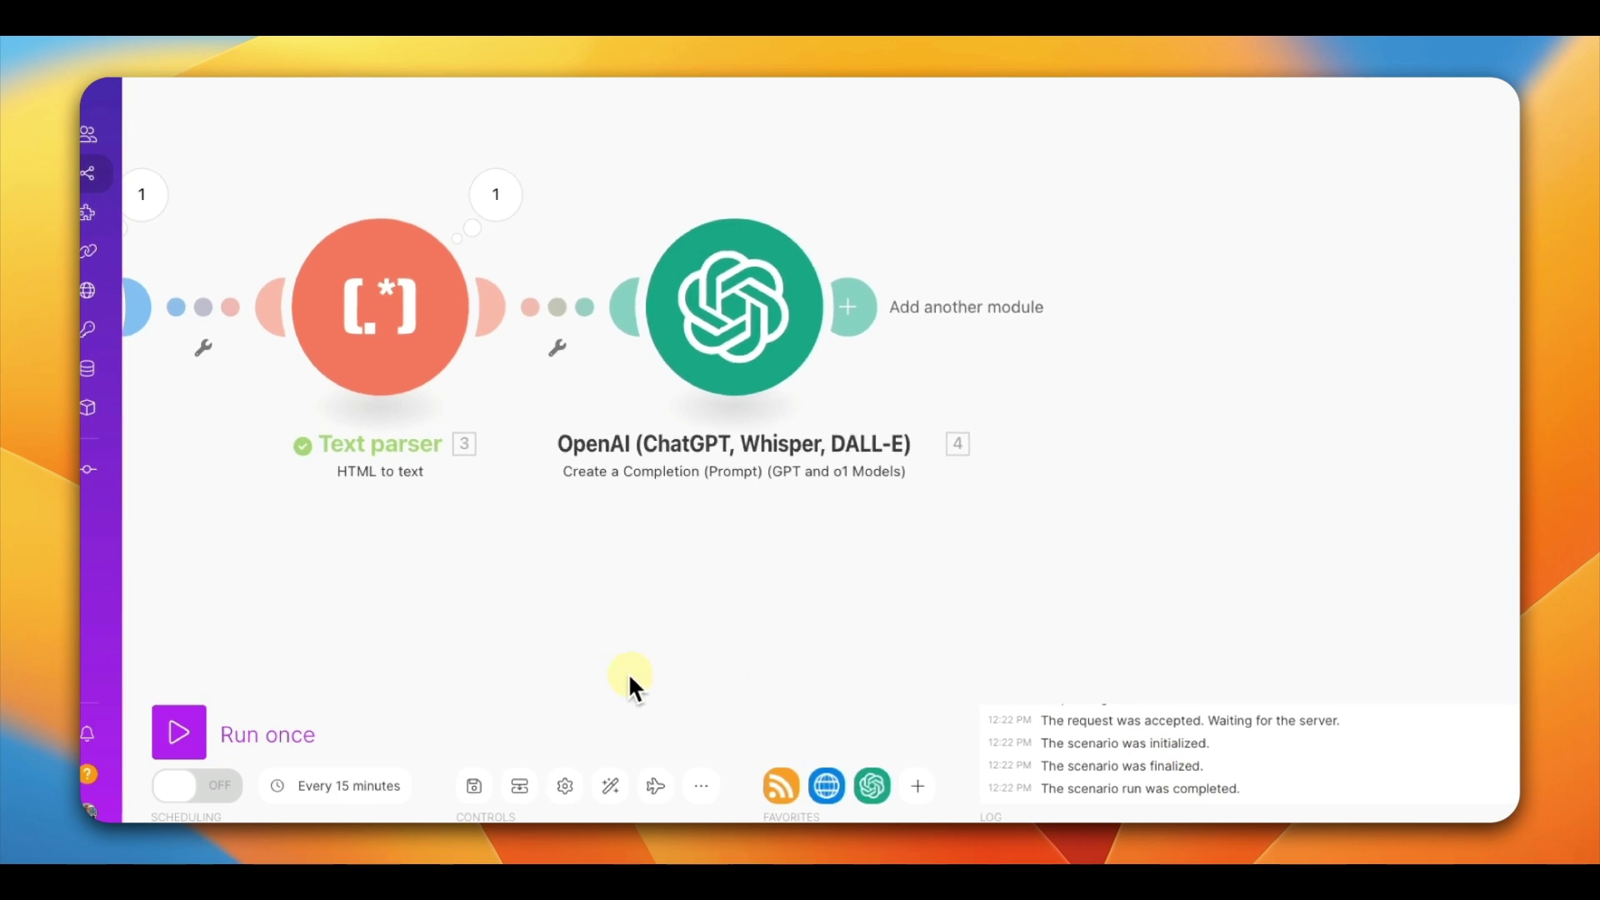
# Save the scenario and run it once to test the text completion module.
pyautogui.click(474, 786)
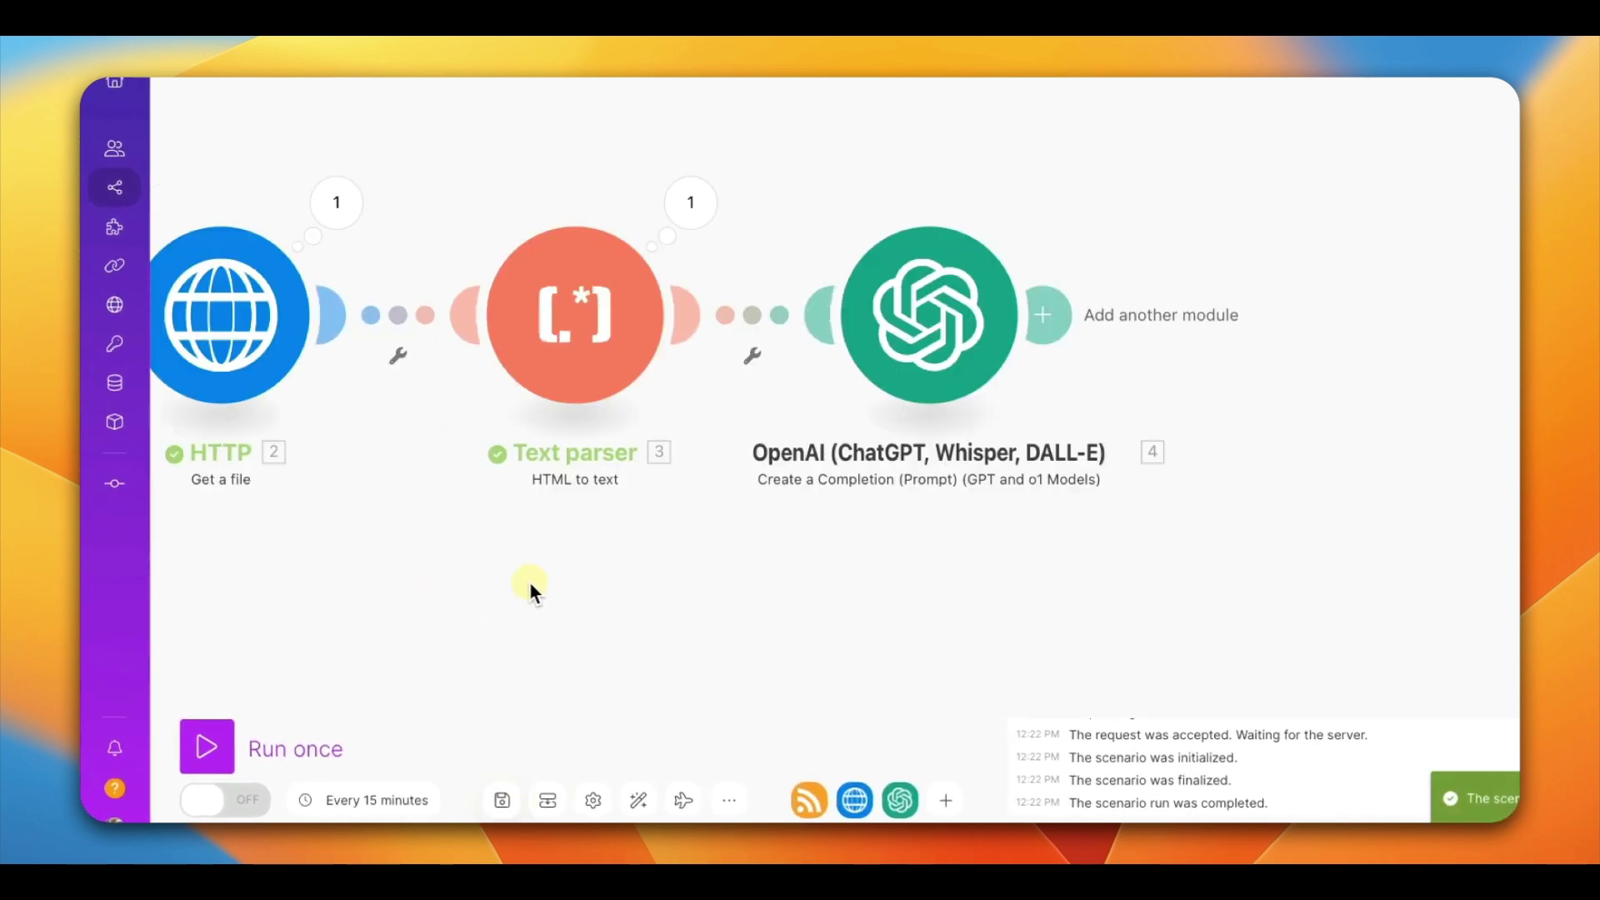
pyautogui.click(210, 744)
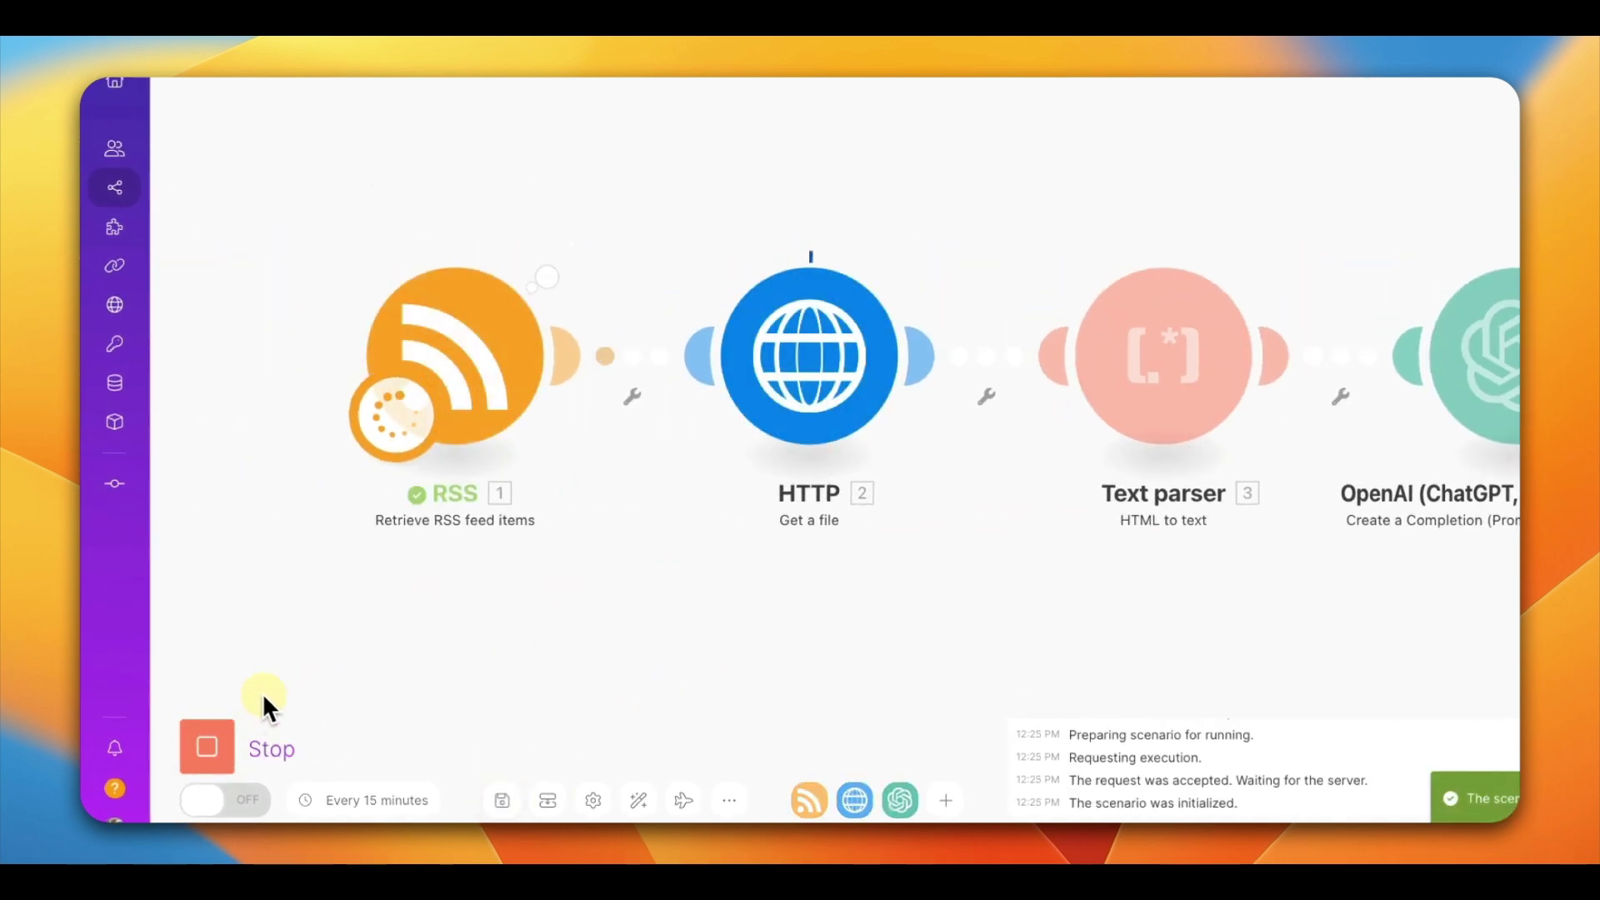
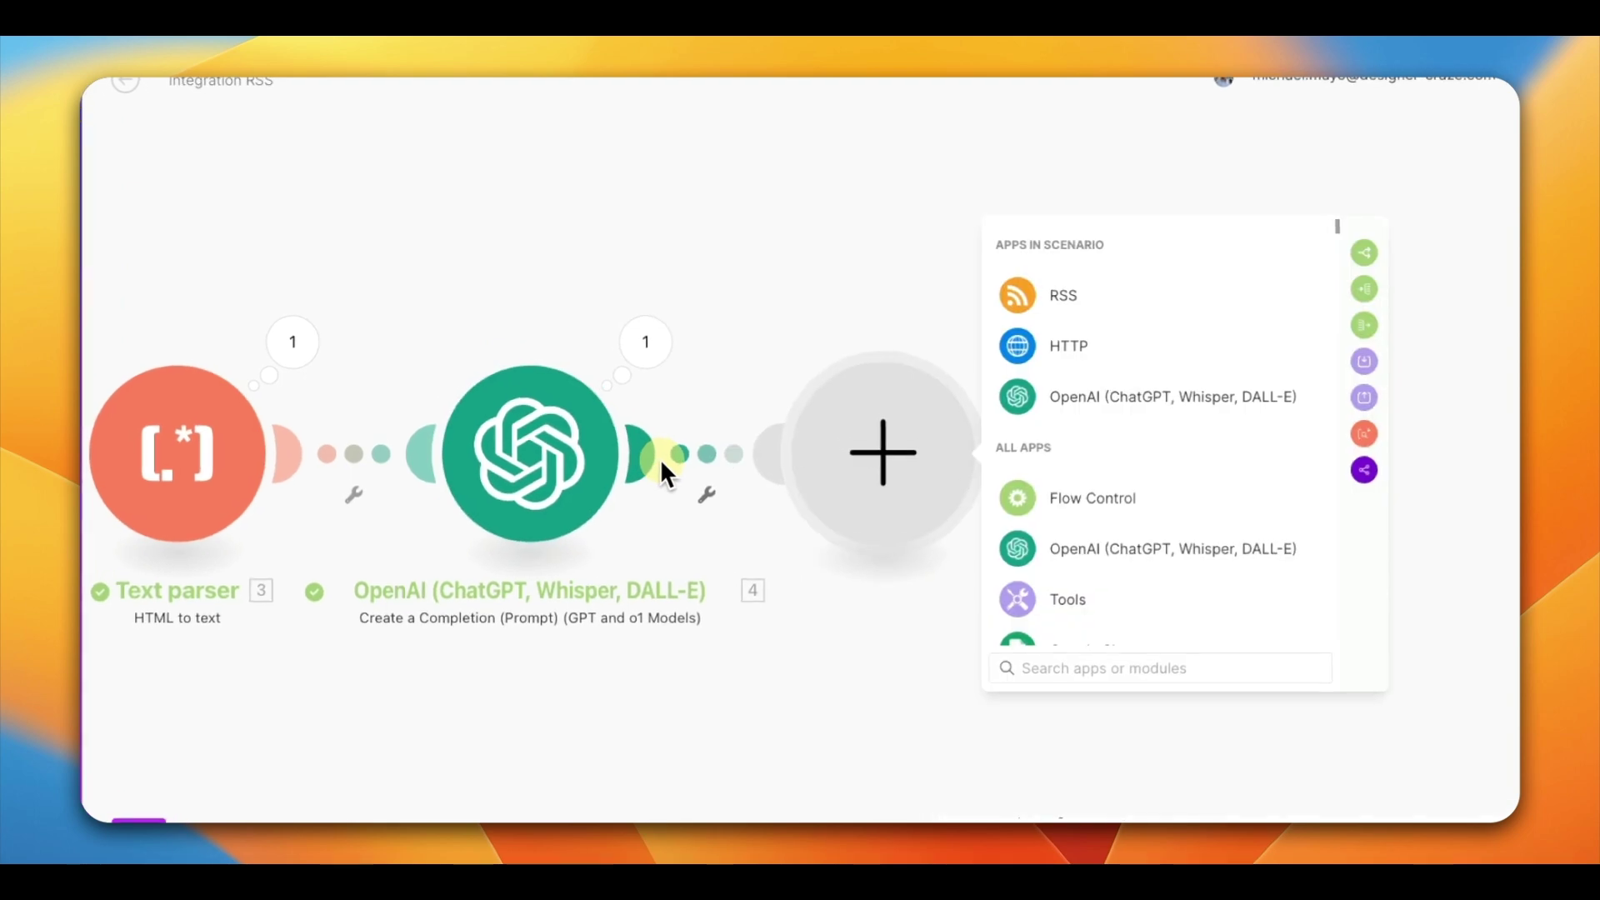
# Add an OpenAI Generate an Image module after the completion module and set its model to Dall-E 3.
pyautogui.click(1117, 548)
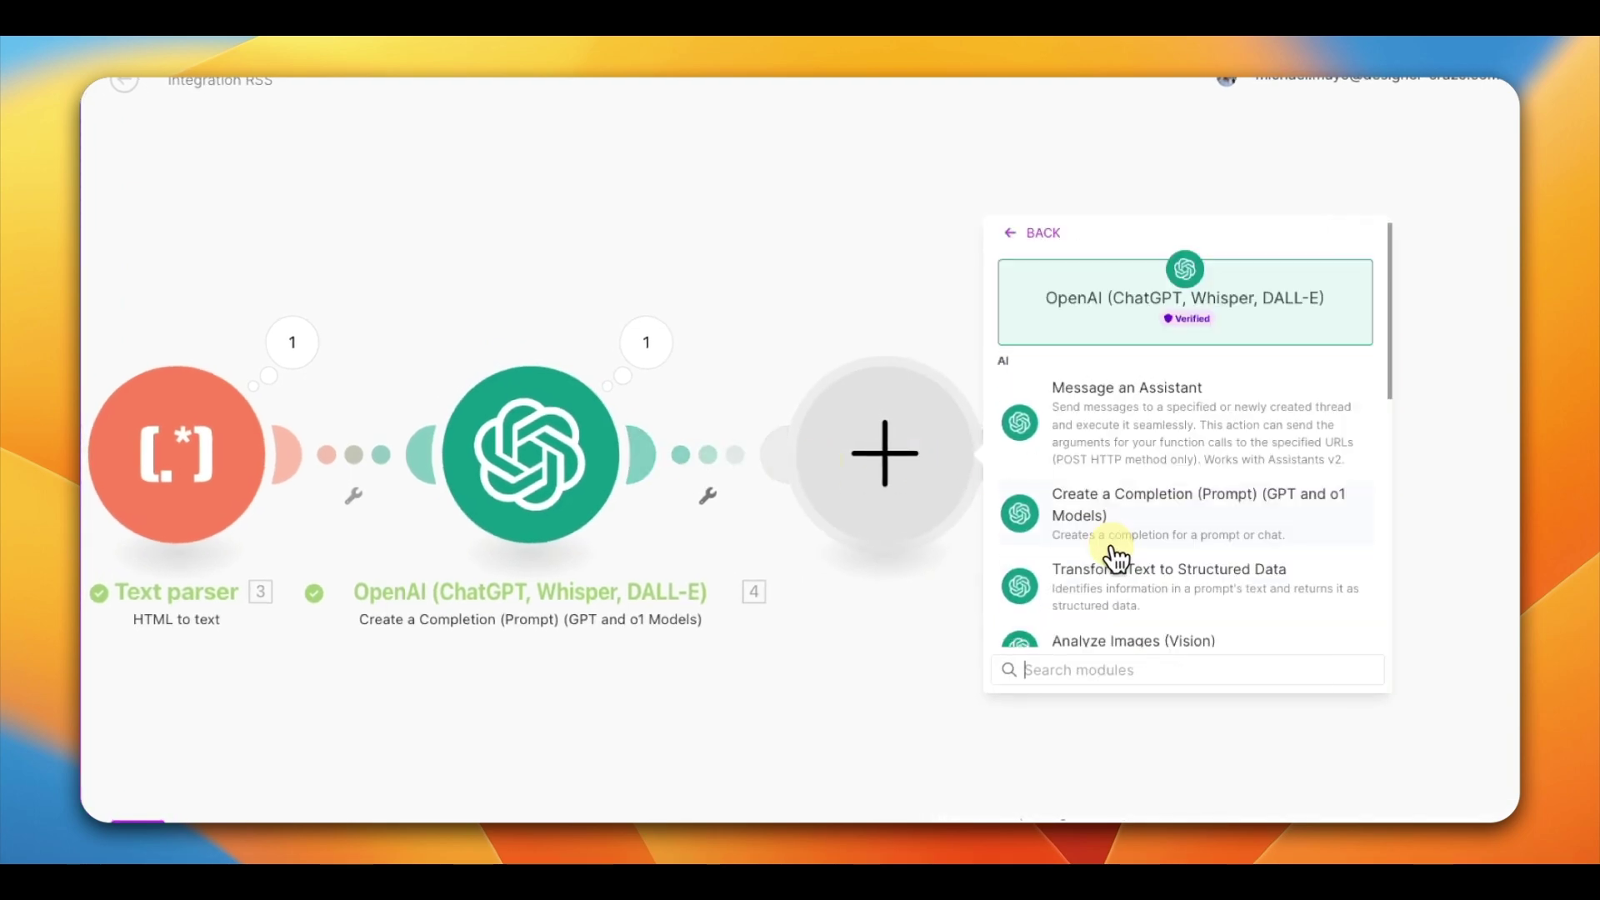
pyautogui.scroll(-2, 1204, 521)
pyautogui.scroll(-2, 1065, 464)
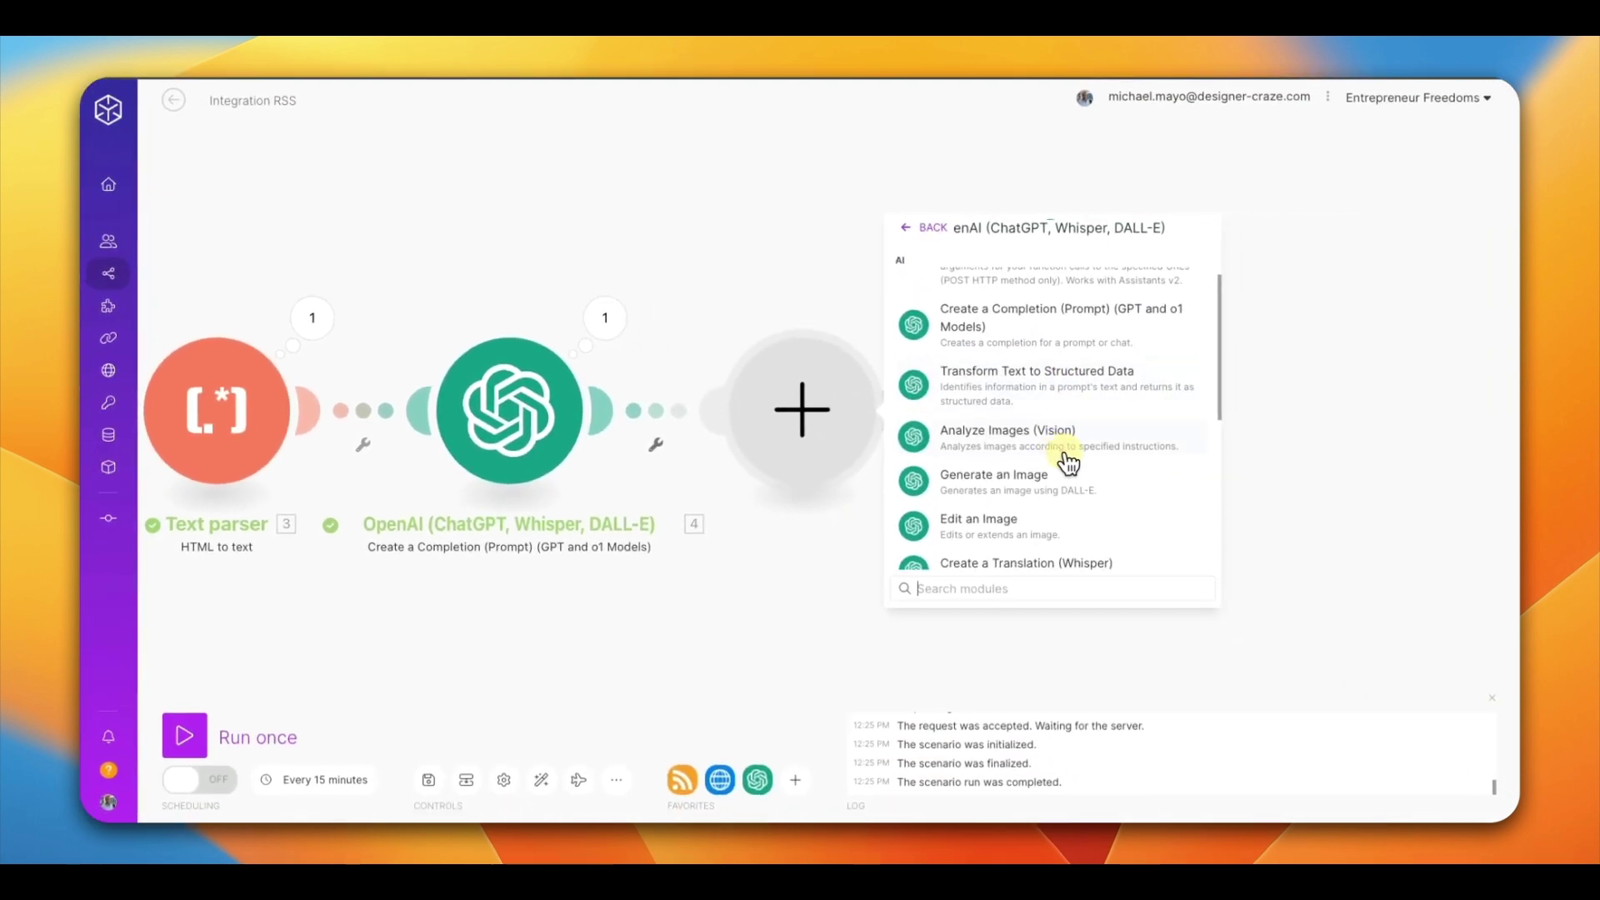
pyautogui.click(1019, 473)
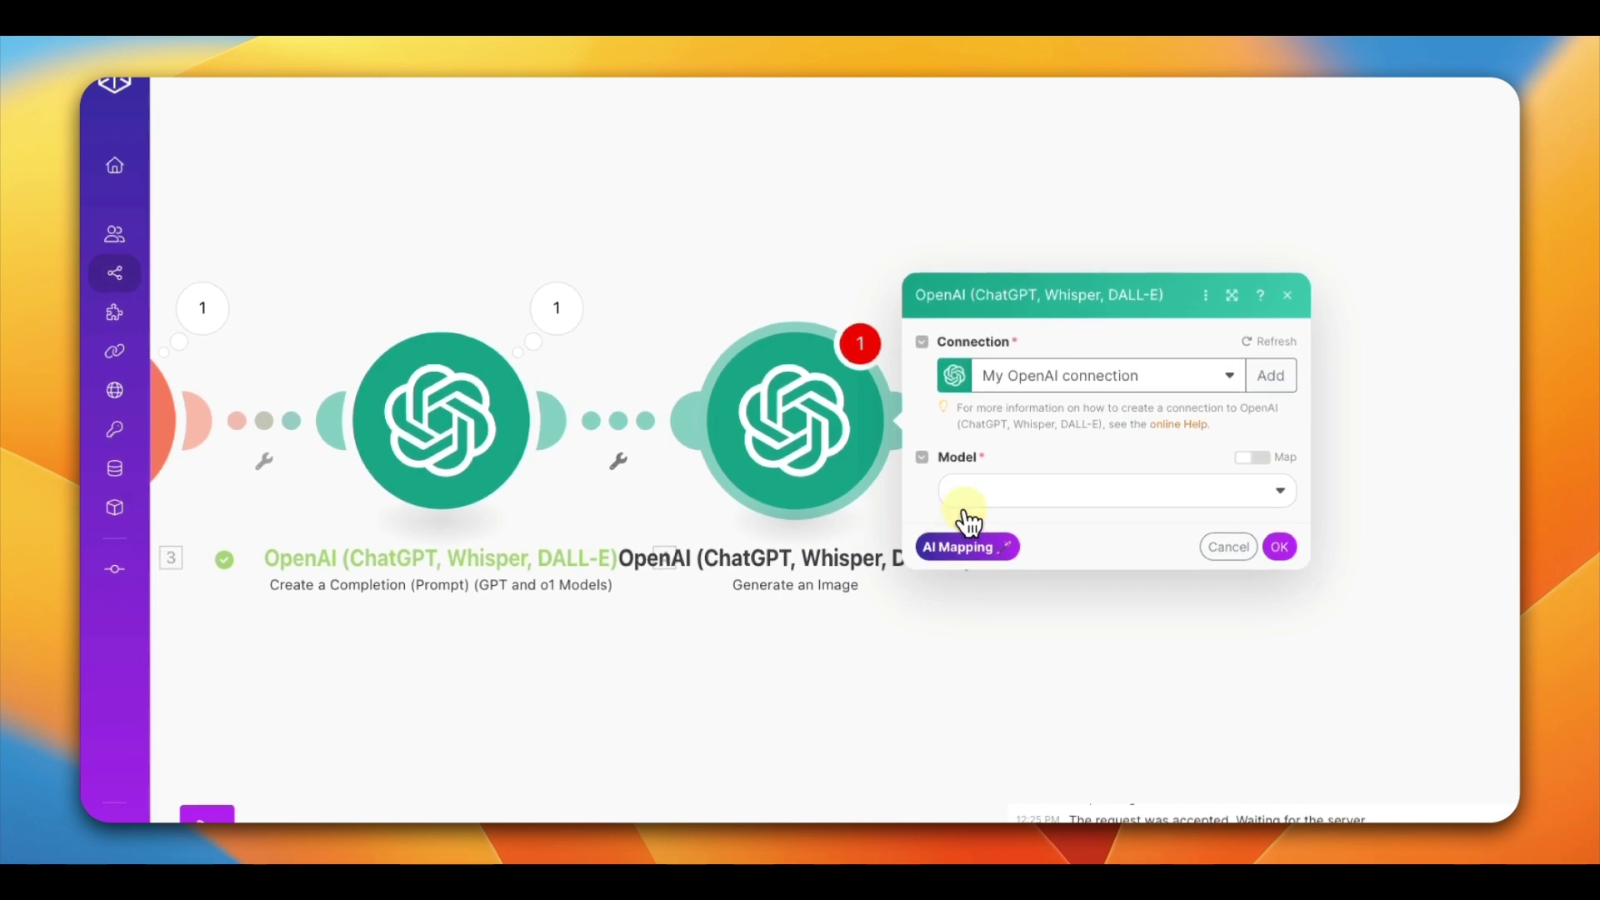
pyautogui.click(965, 501)
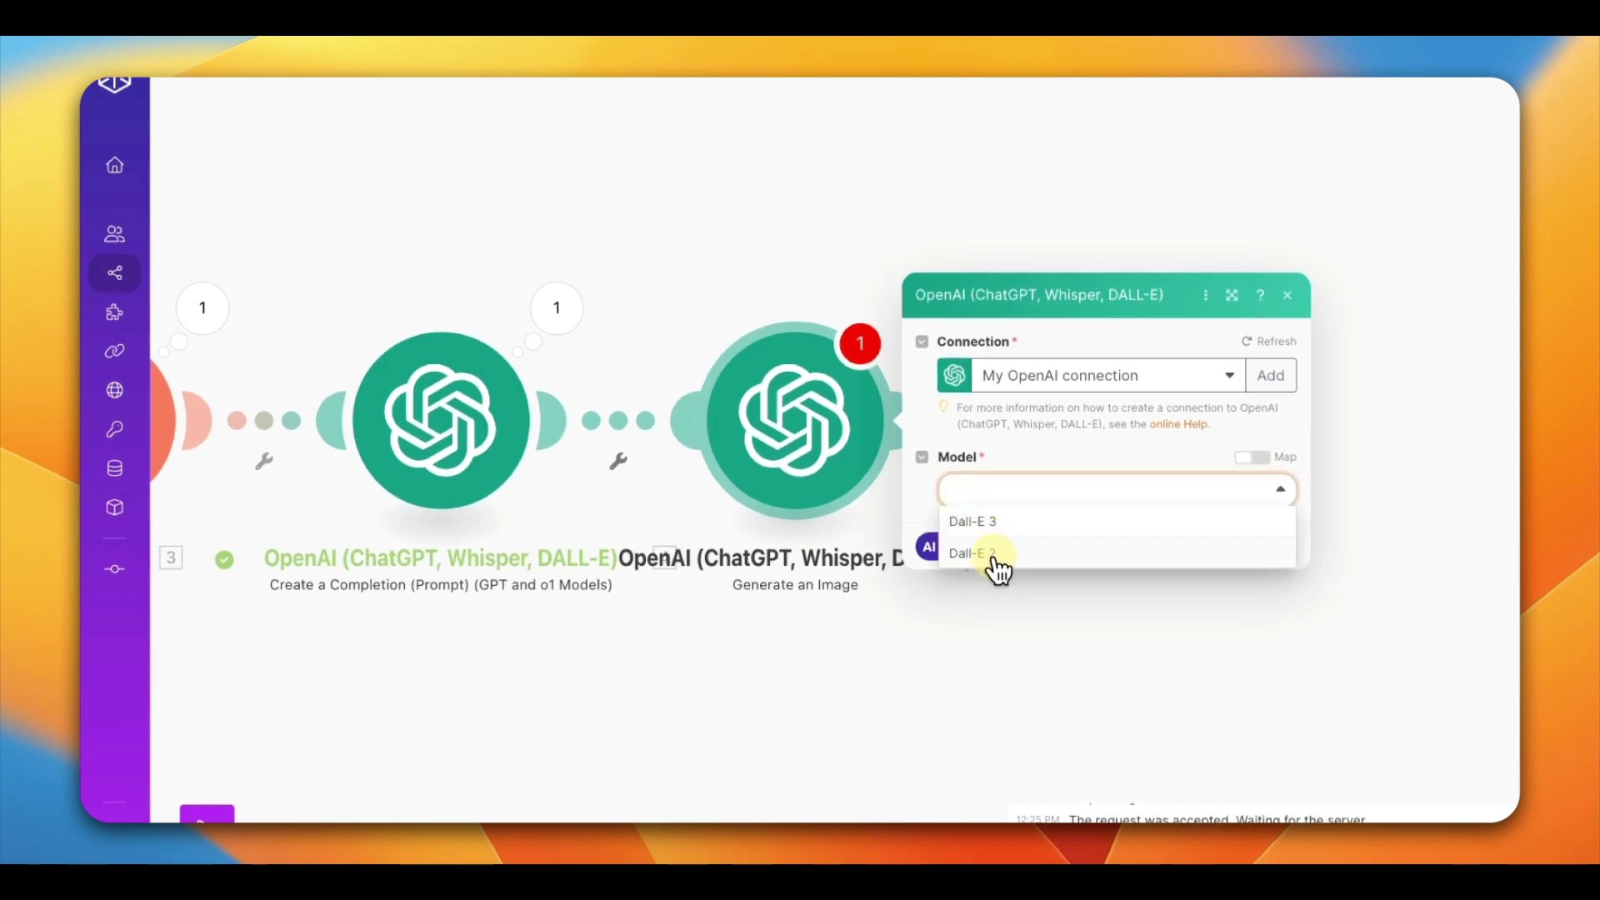
pyautogui.click(996, 523)
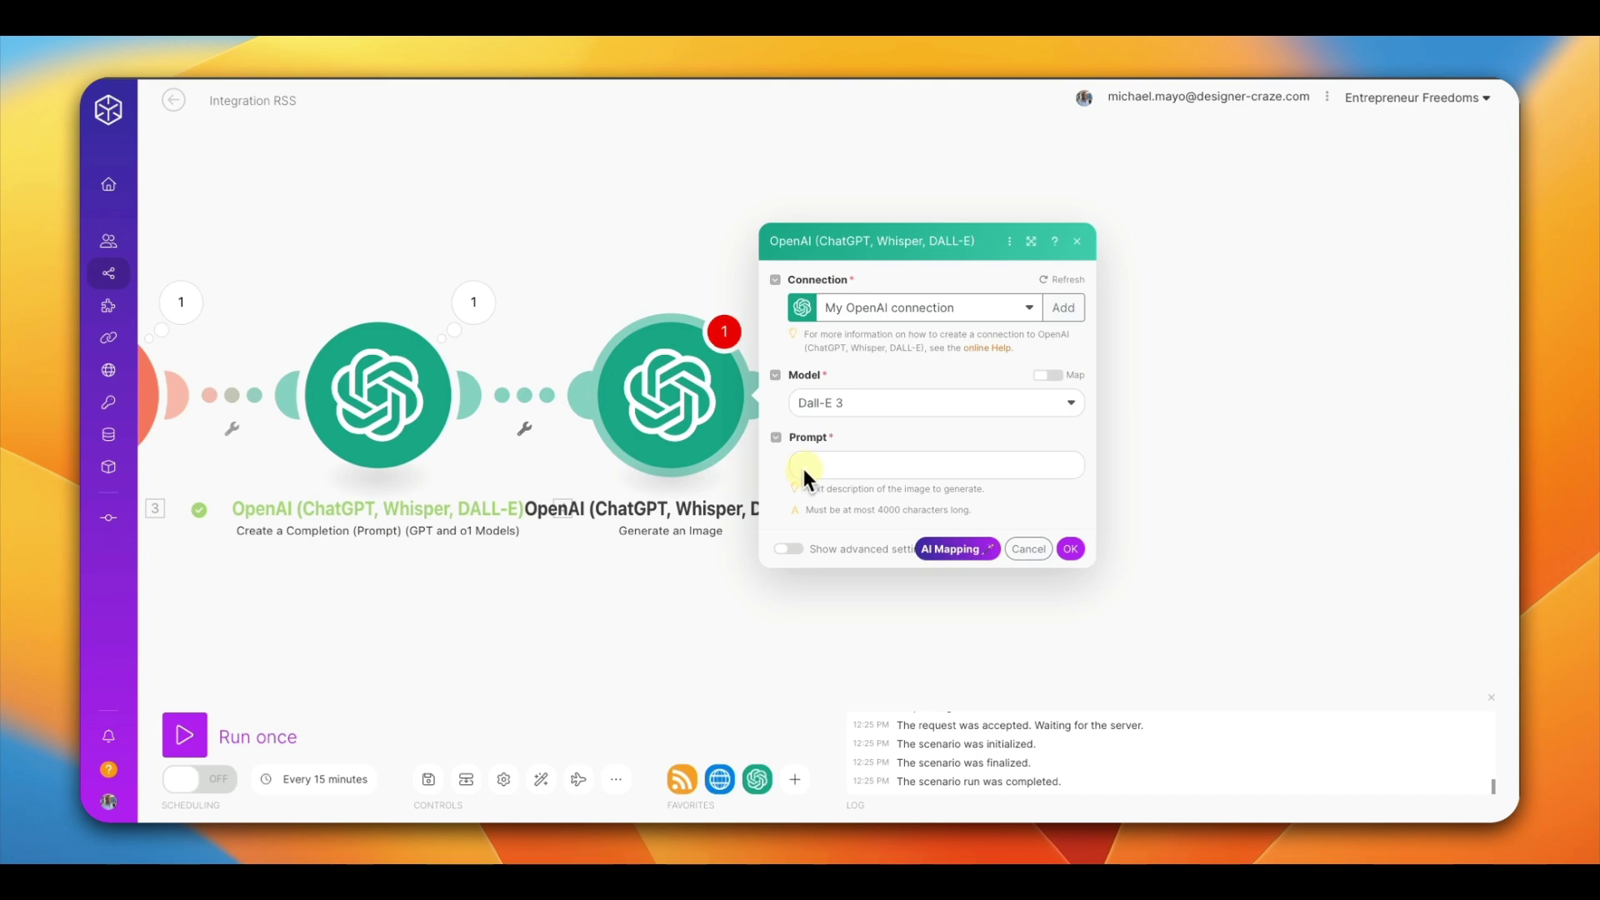
# Enter the prompt starting "Create a visually appealing Instagram-style digital artwork", map the completion module's Result at its end and confirm the image module's settings.
pyautogui.click(802, 465)
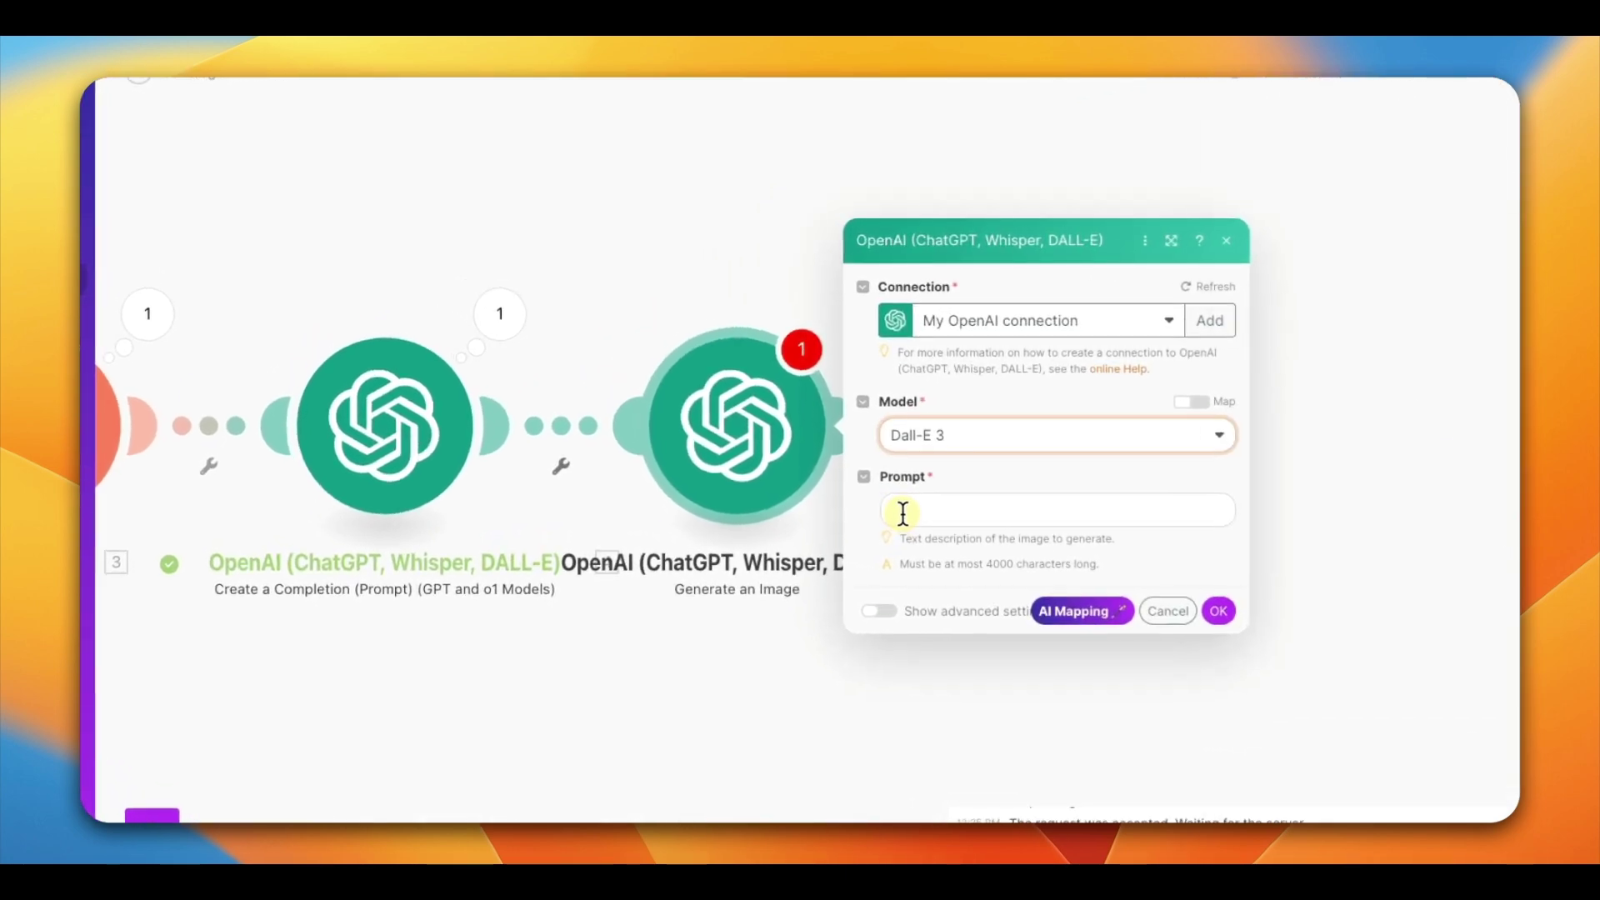
pyautogui.write('Create a visually appealing Instagram-style digital artwork featuring a vibrant and modern design. The scene should convey inspiration and positivity, incorporating elements such as motivational quotes written in an elegant font, bright colors, and uplifting visuals like a glowing sunrise, a person triumphantly raising their hands on a mountain peak, or colorful nature elements like flowers and birds. Include subtle graphical elements like emojis (e.g., hearts, stars, or sparkles) seamlessly integrated into the design. The style should feel contemporary and engaging, perfect for a social media audience."')
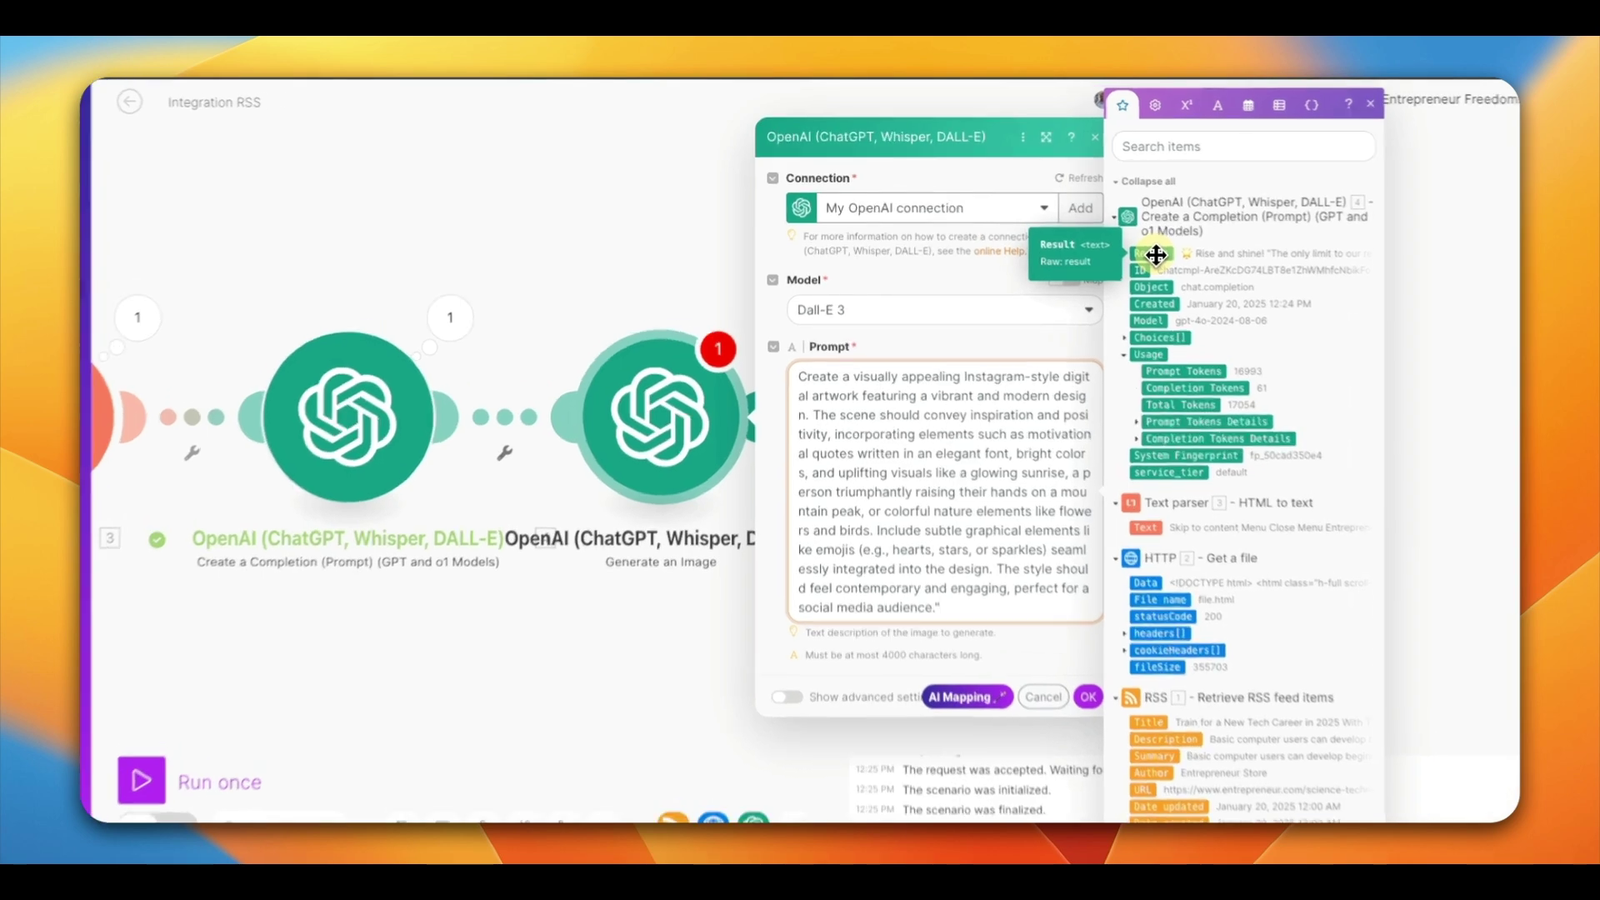
pyautogui.moveTo(1158, 265); pyautogui.dragTo(1018, 614)
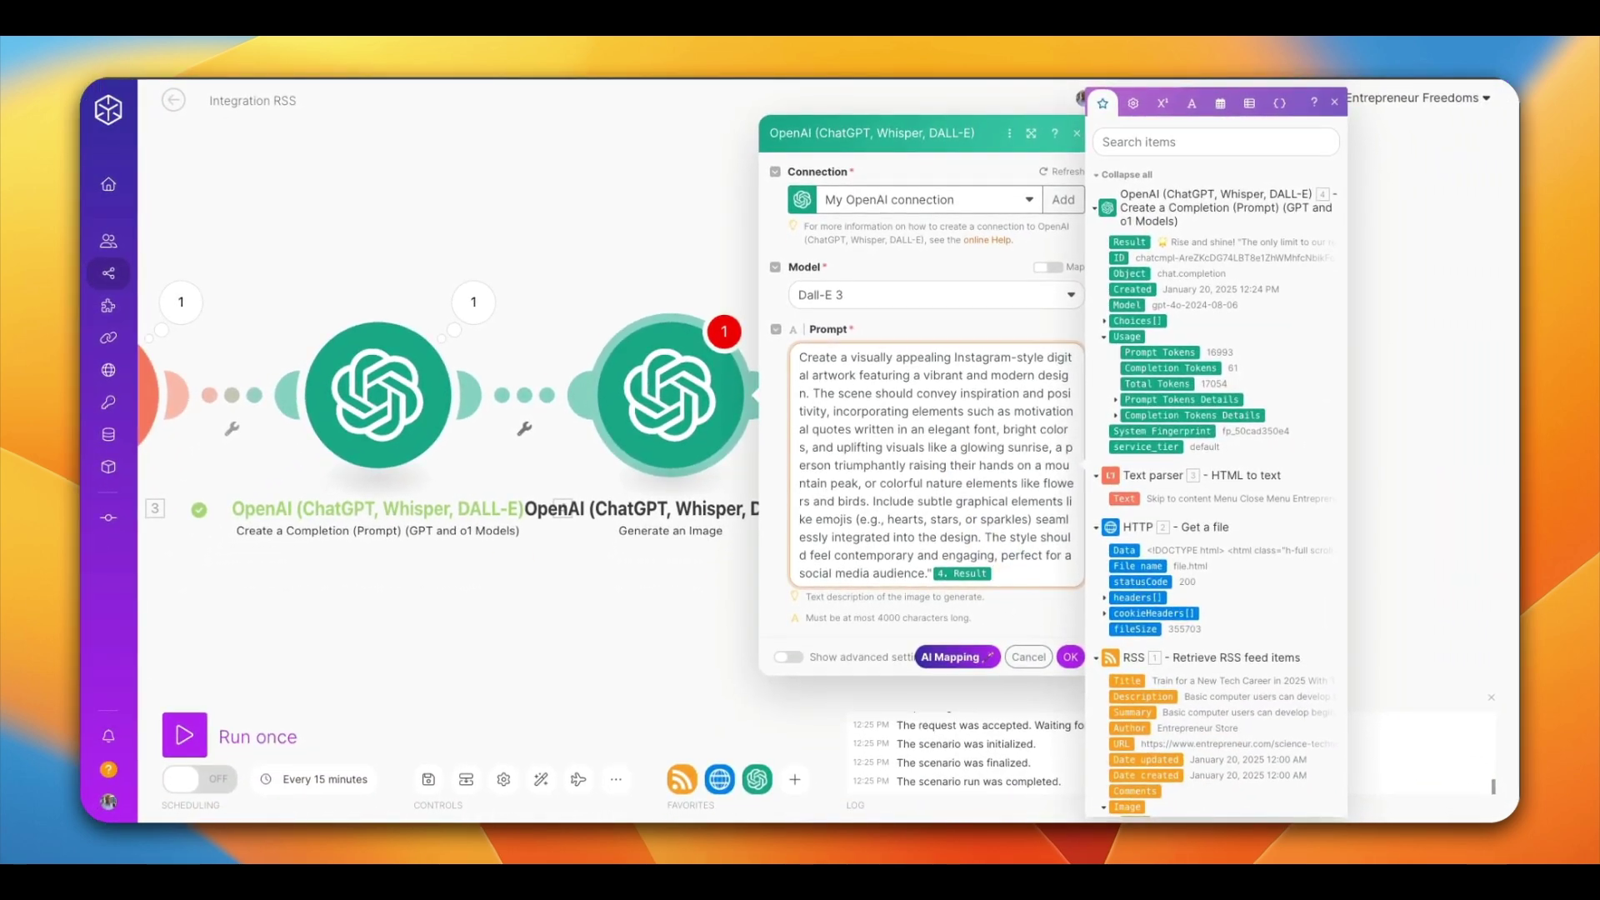
pyautogui.click(980, 655)
pyautogui.click(1073, 664)
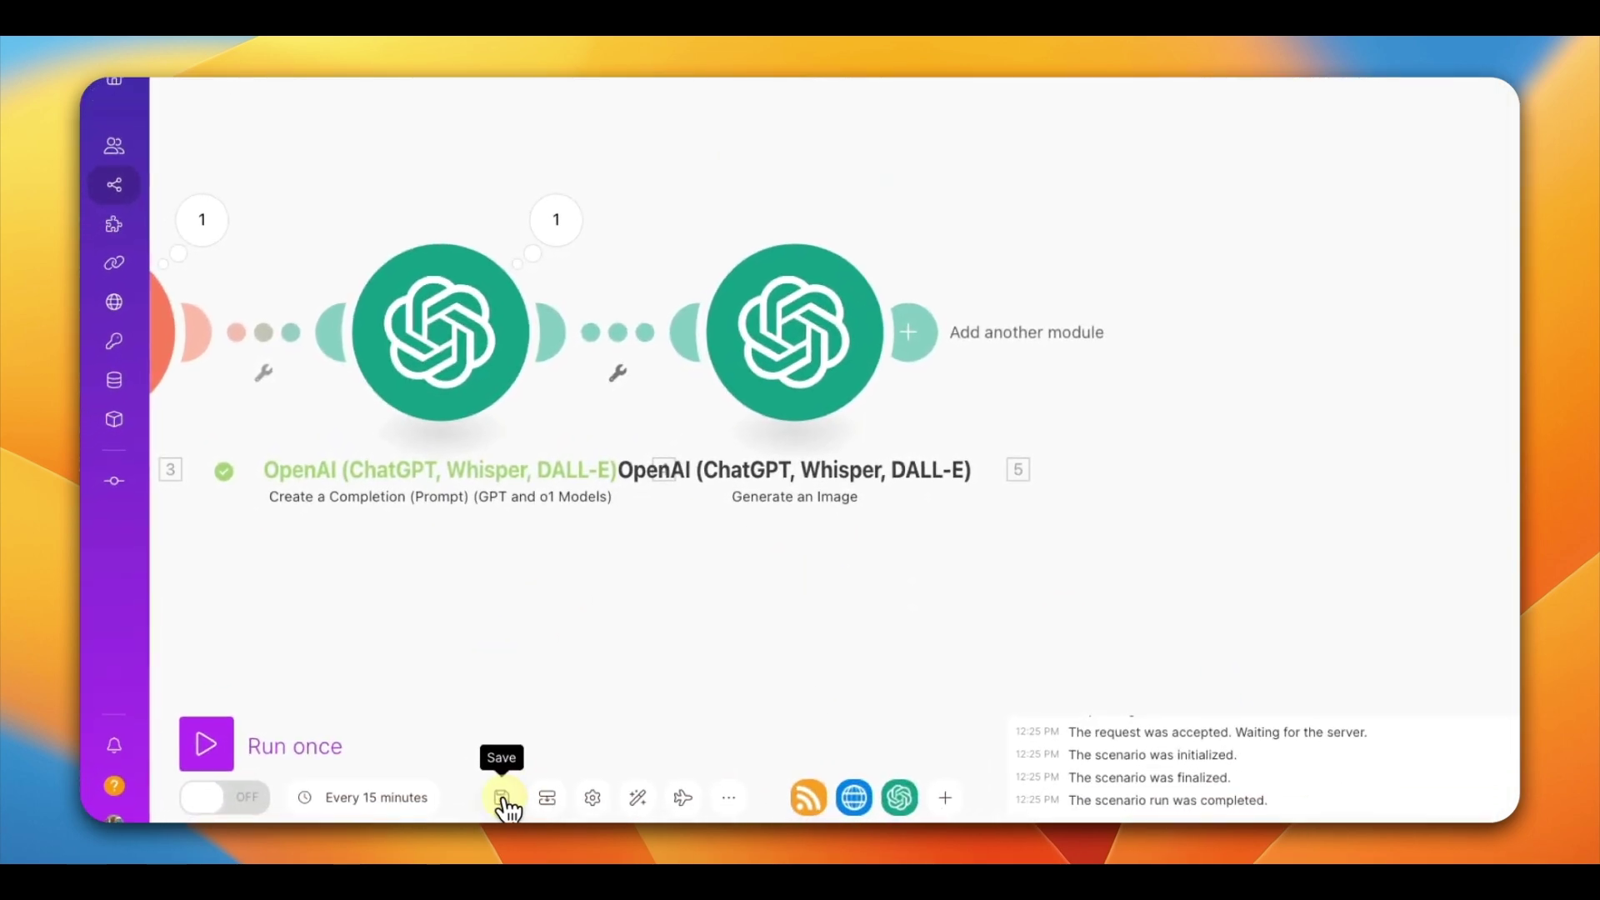
# Save the scenario and run it once with the image generation module included.
pyautogui.click(502, 802)
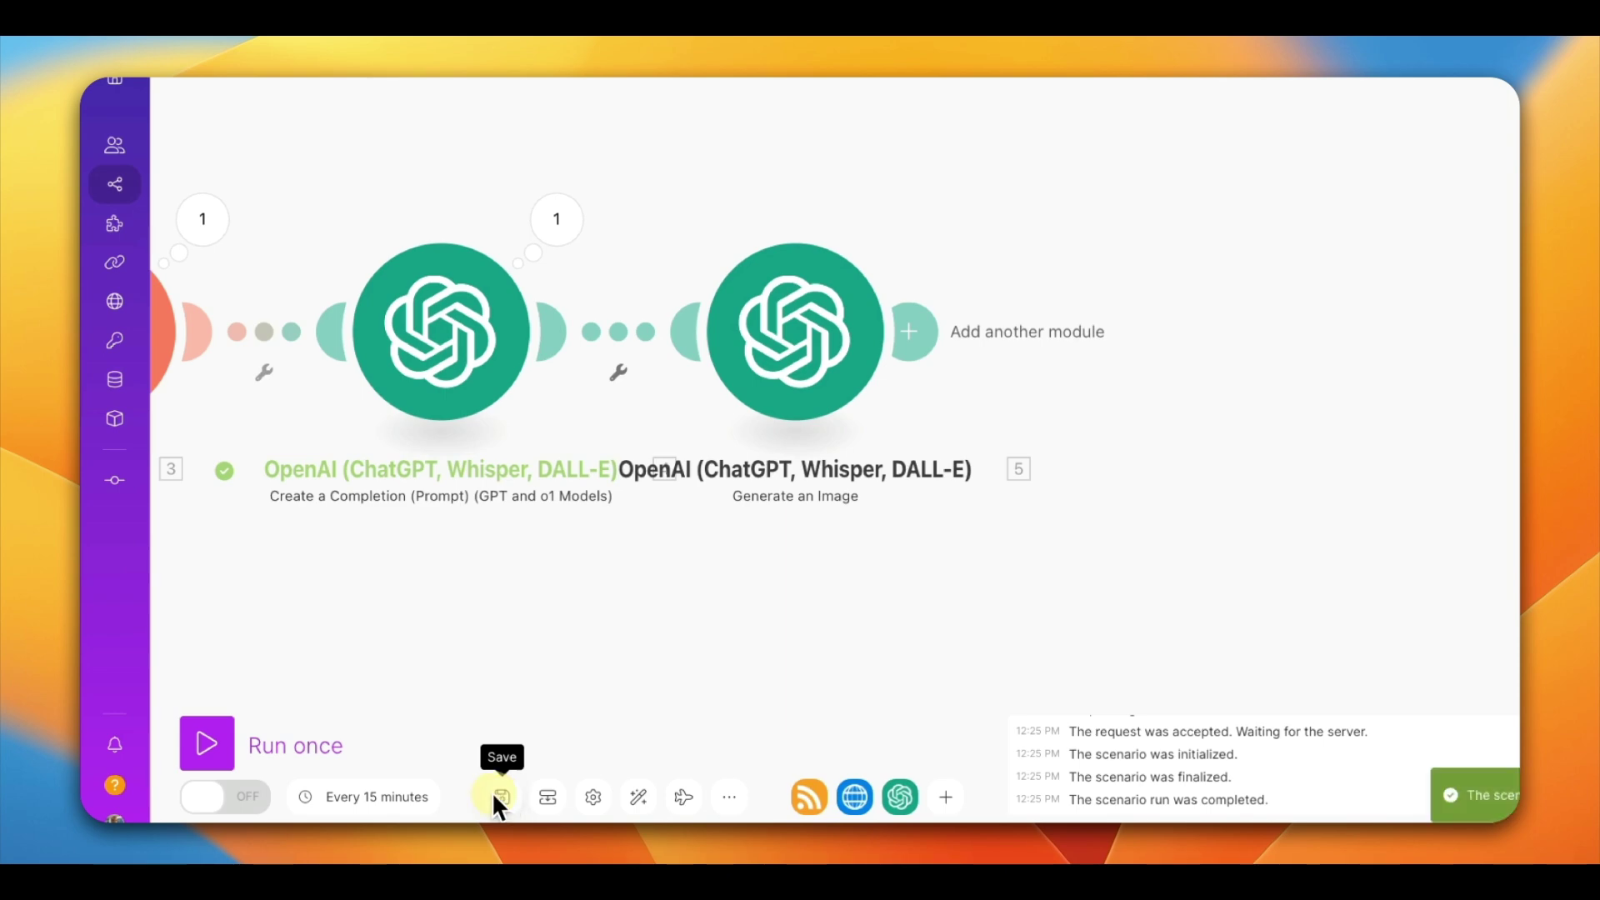
pyautogui.click(213, 745)
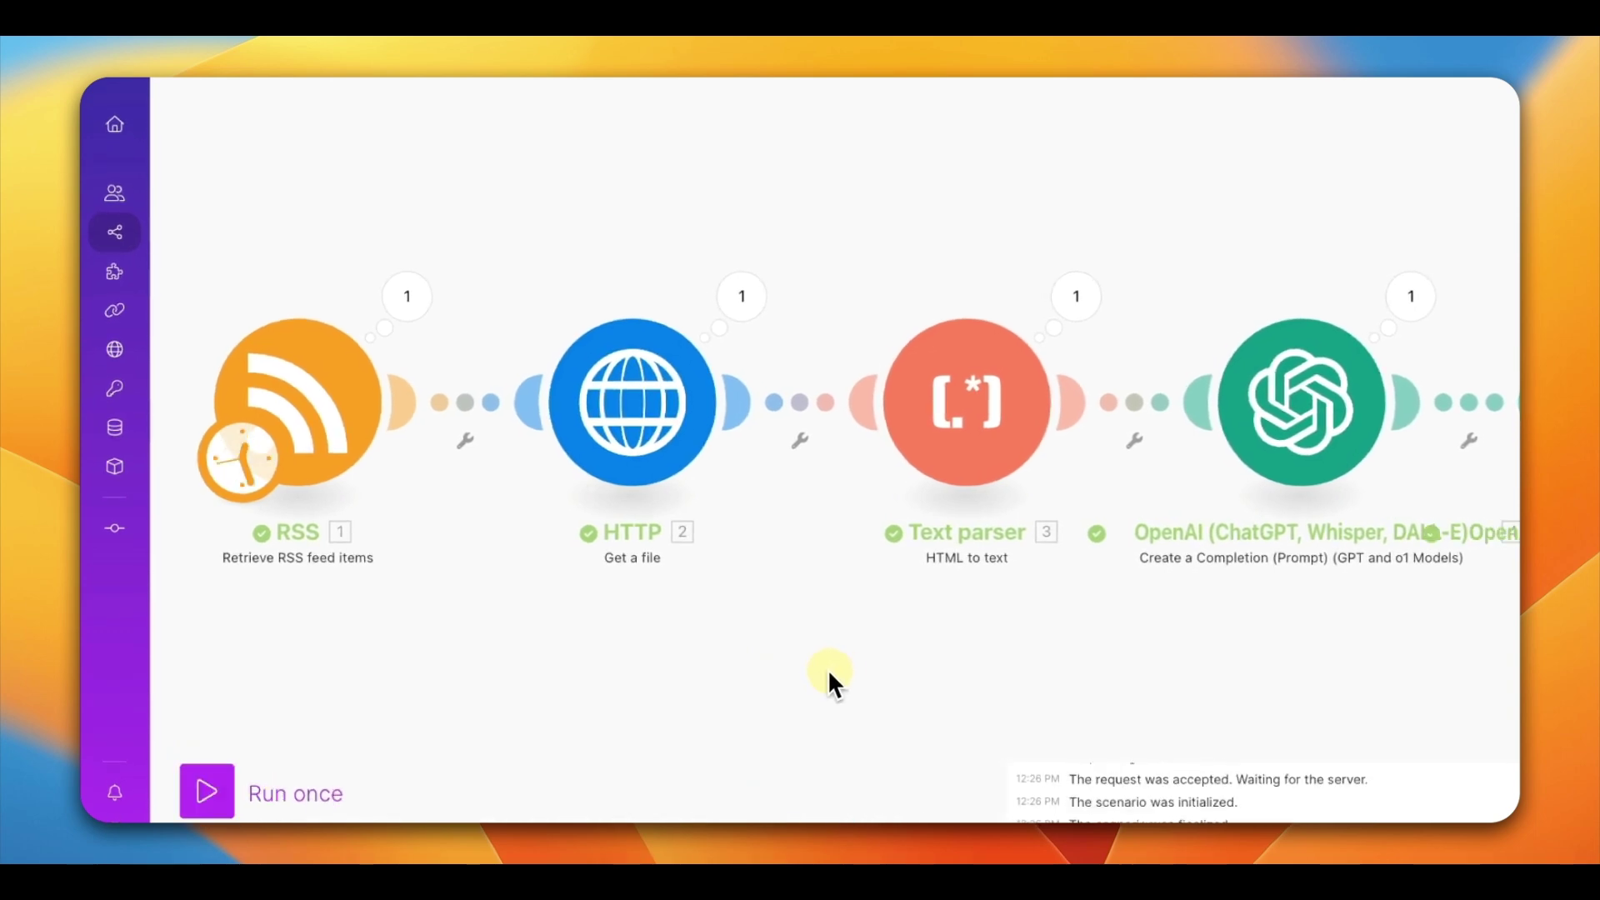
# Add an Instagram for Business (Facebook login) Create a photo post module after the Generate an Image module.
pyautogui.moveTo(967, 663); pyautogui.dragTo(517, 657)
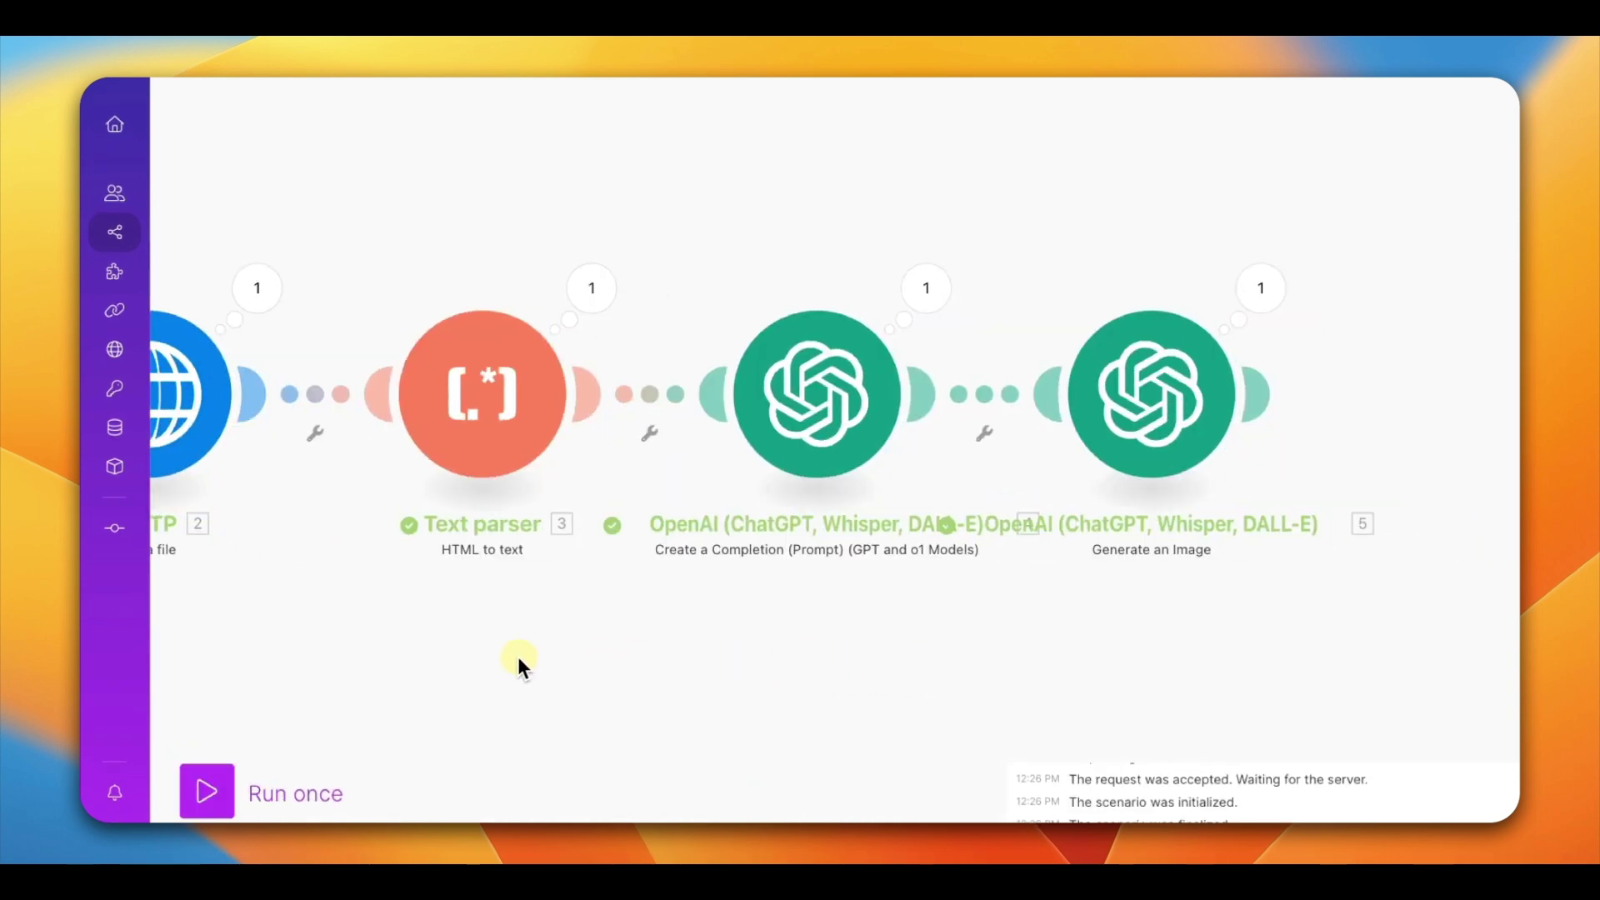
pyautogui.moveTo(980, 601); pyautogui.dragTo(640, 629)
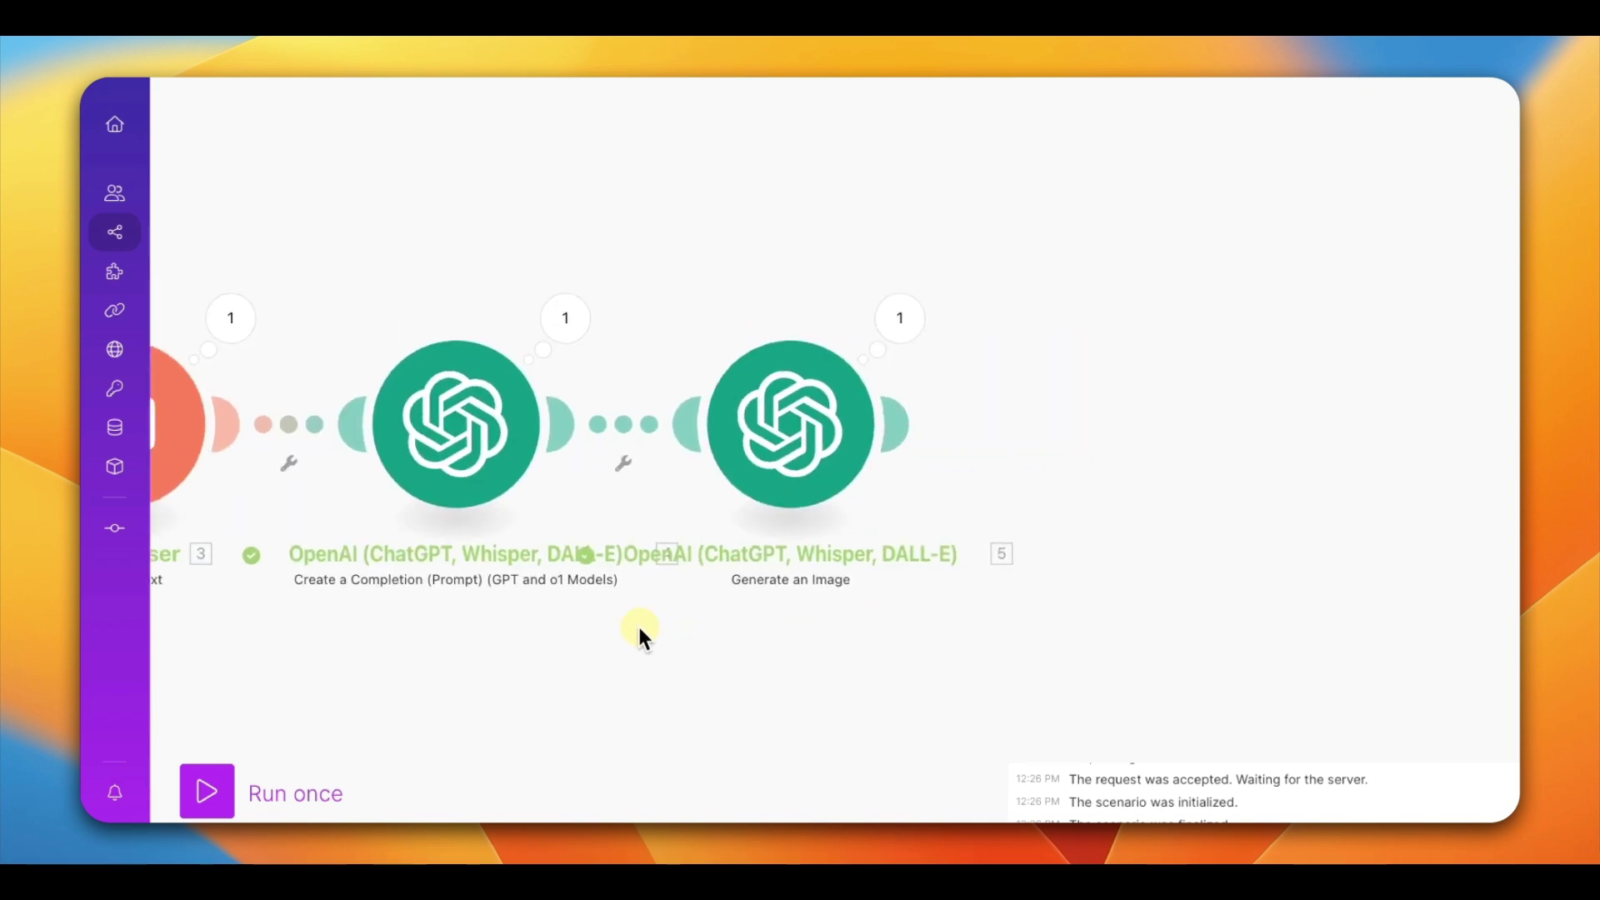
pyautogui.hscroll(5, 717, 607)
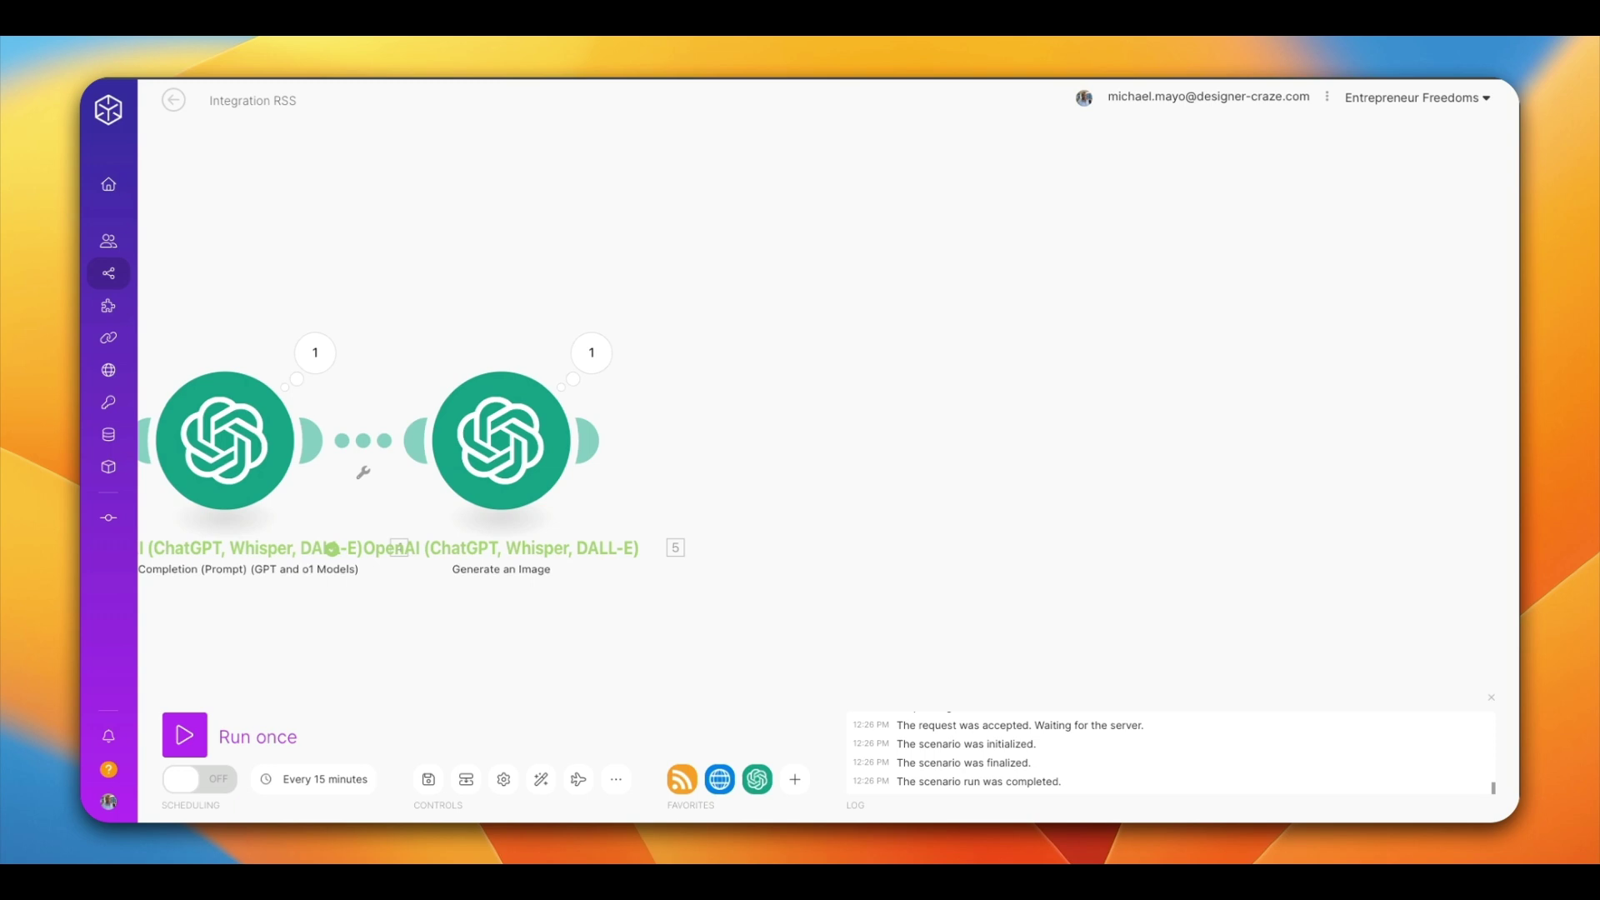
pyautogui.moveTo(599, 454)
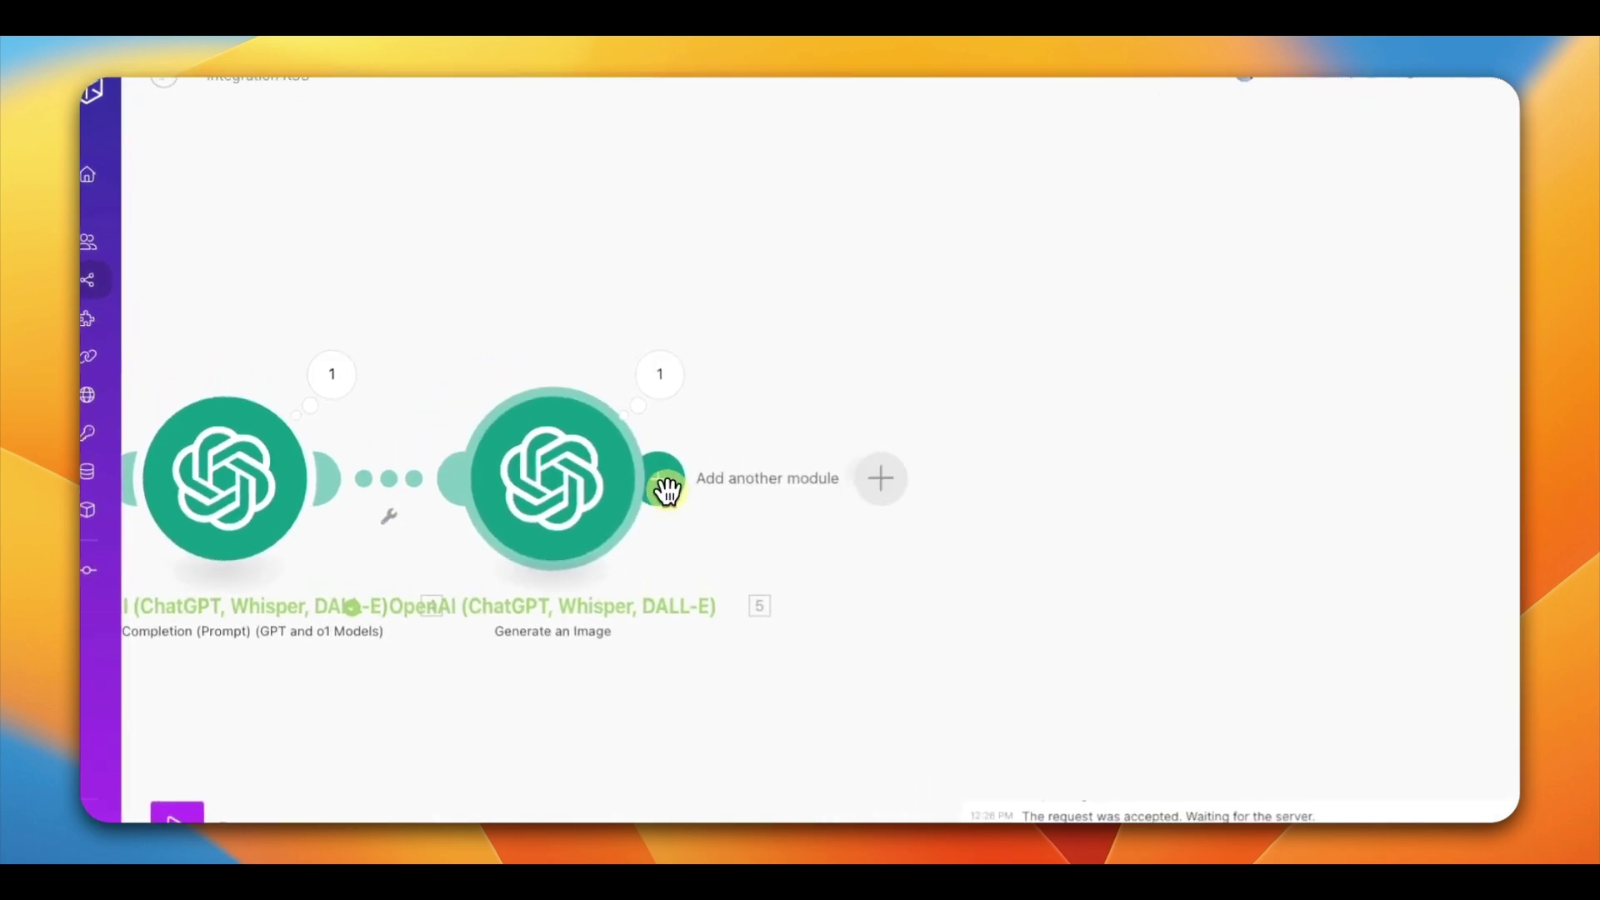
pyautogui.click(683, 492)
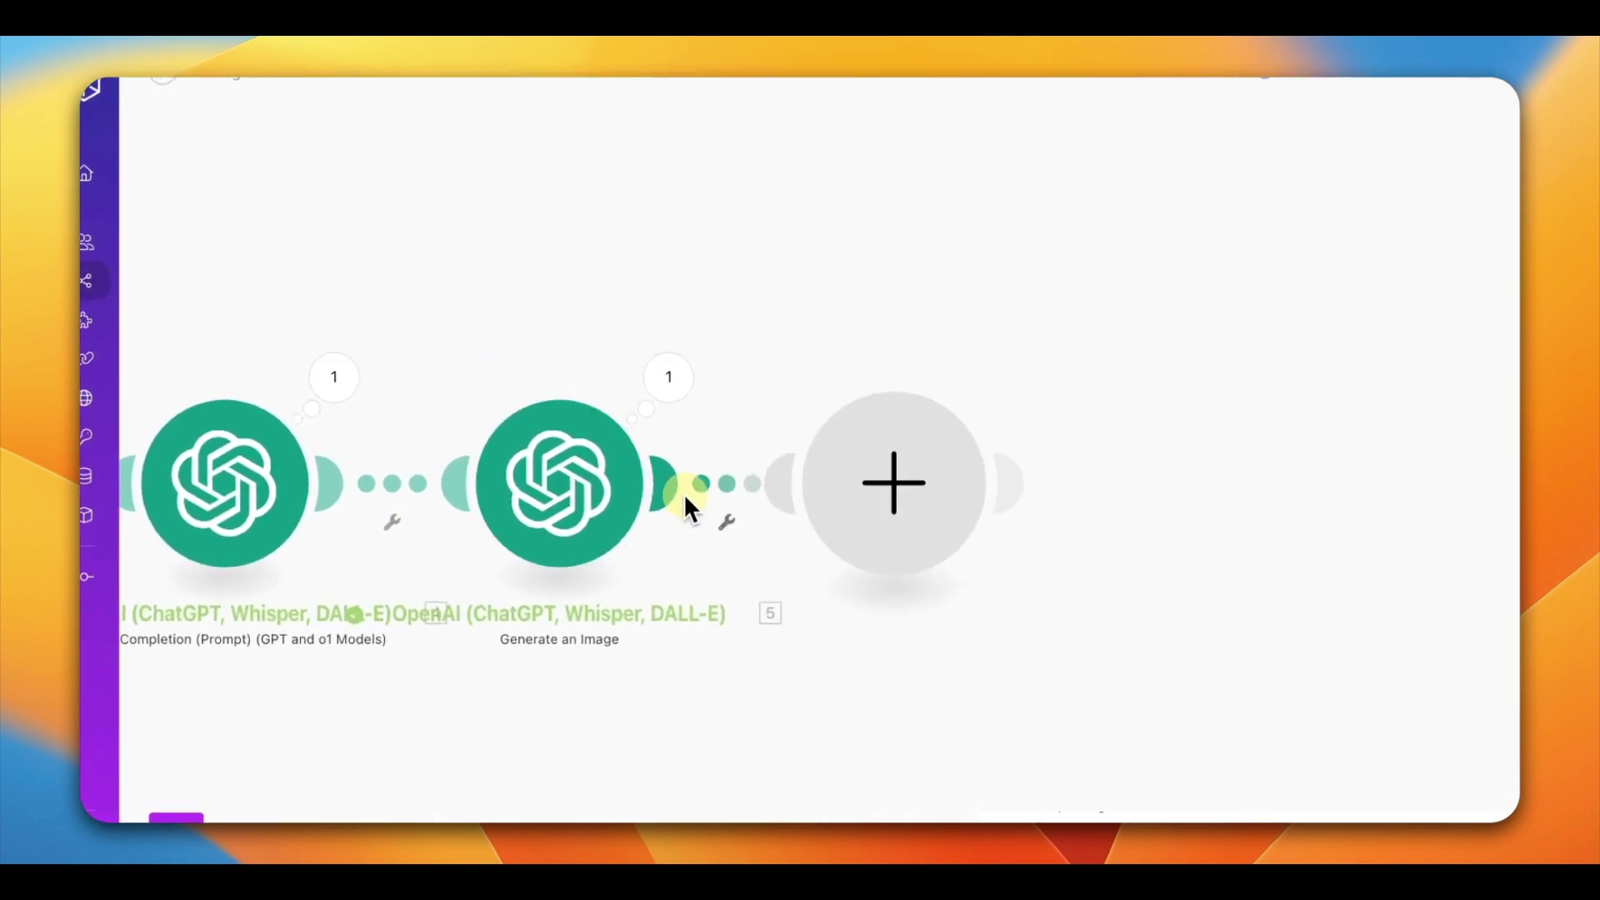
pyautogui.scroll(-3, 1095, 608)
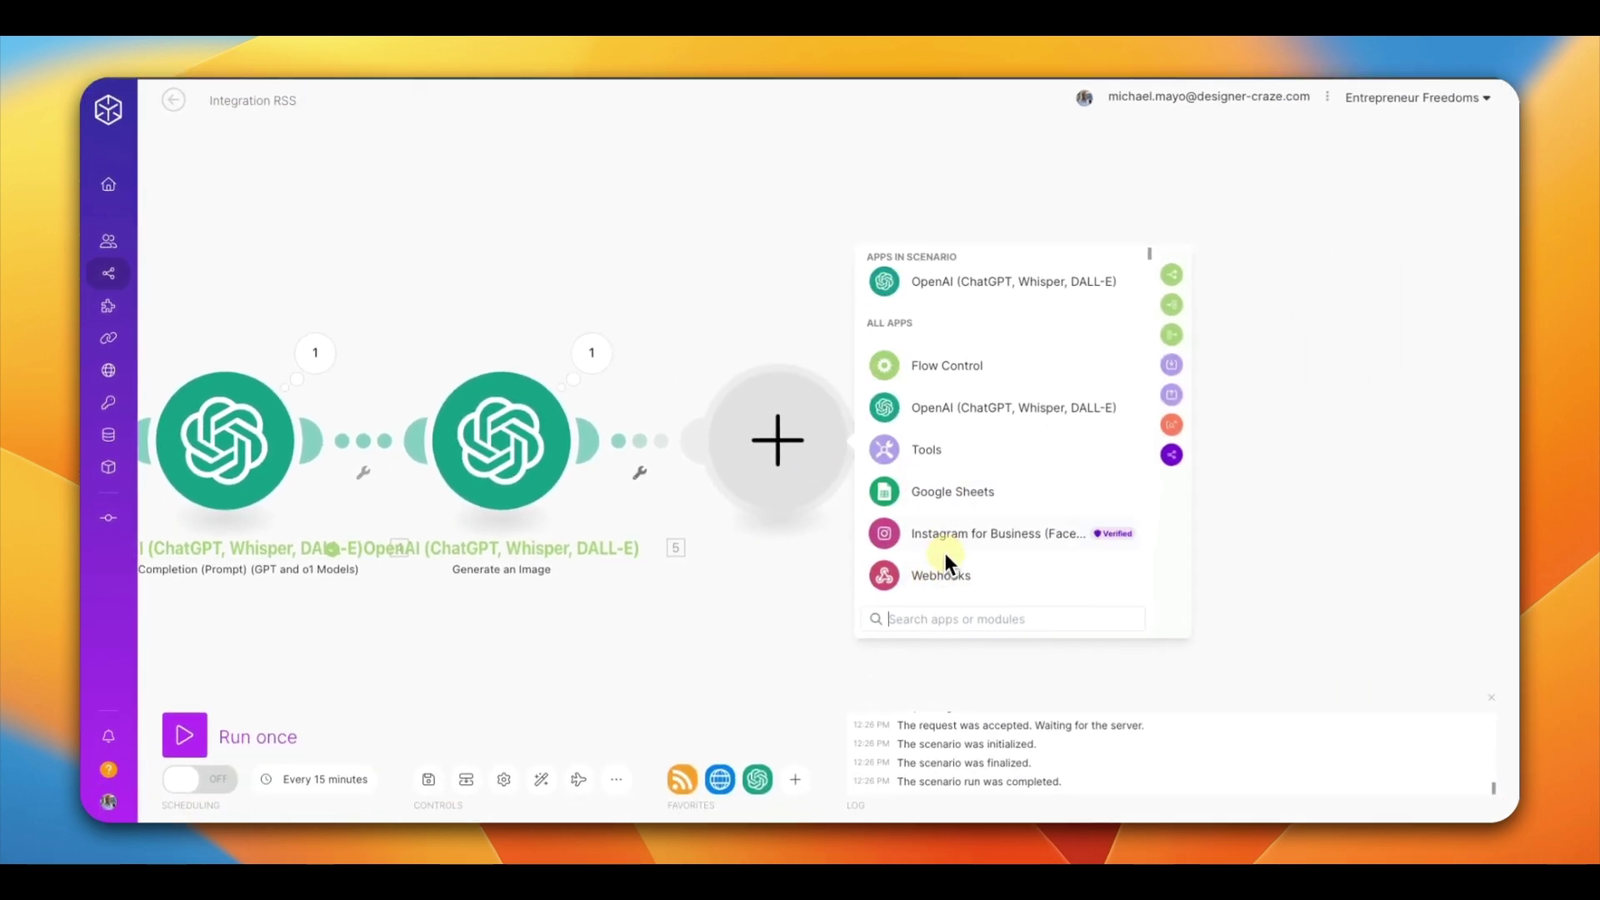
pyautogui.click(952, 542)
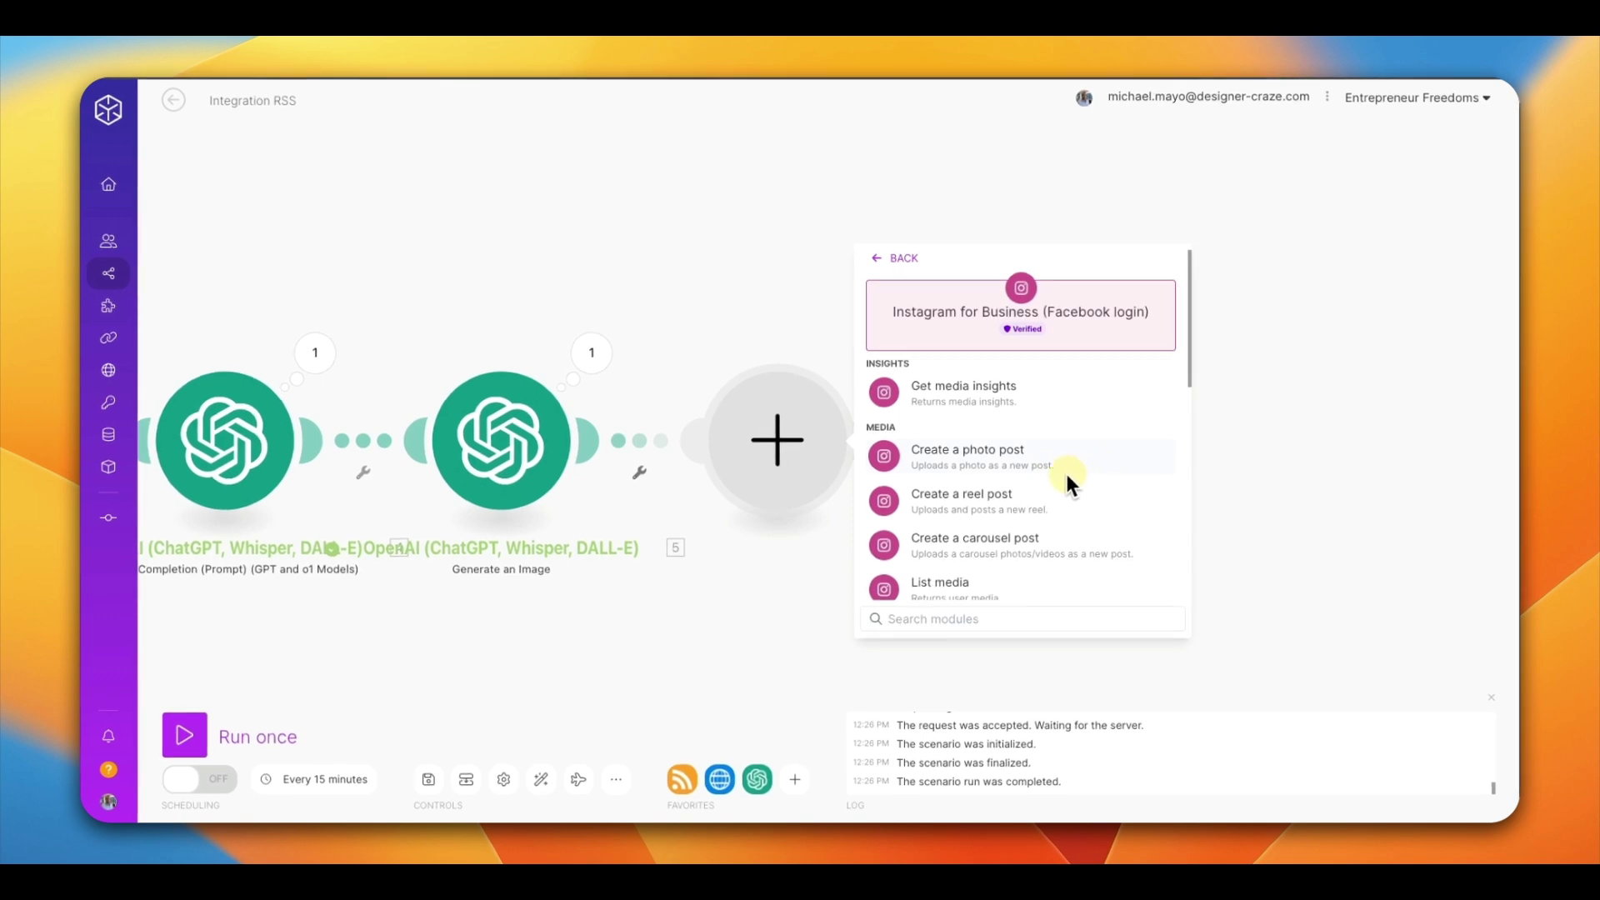
pyautogui.scroll(-1, 1066, 473)
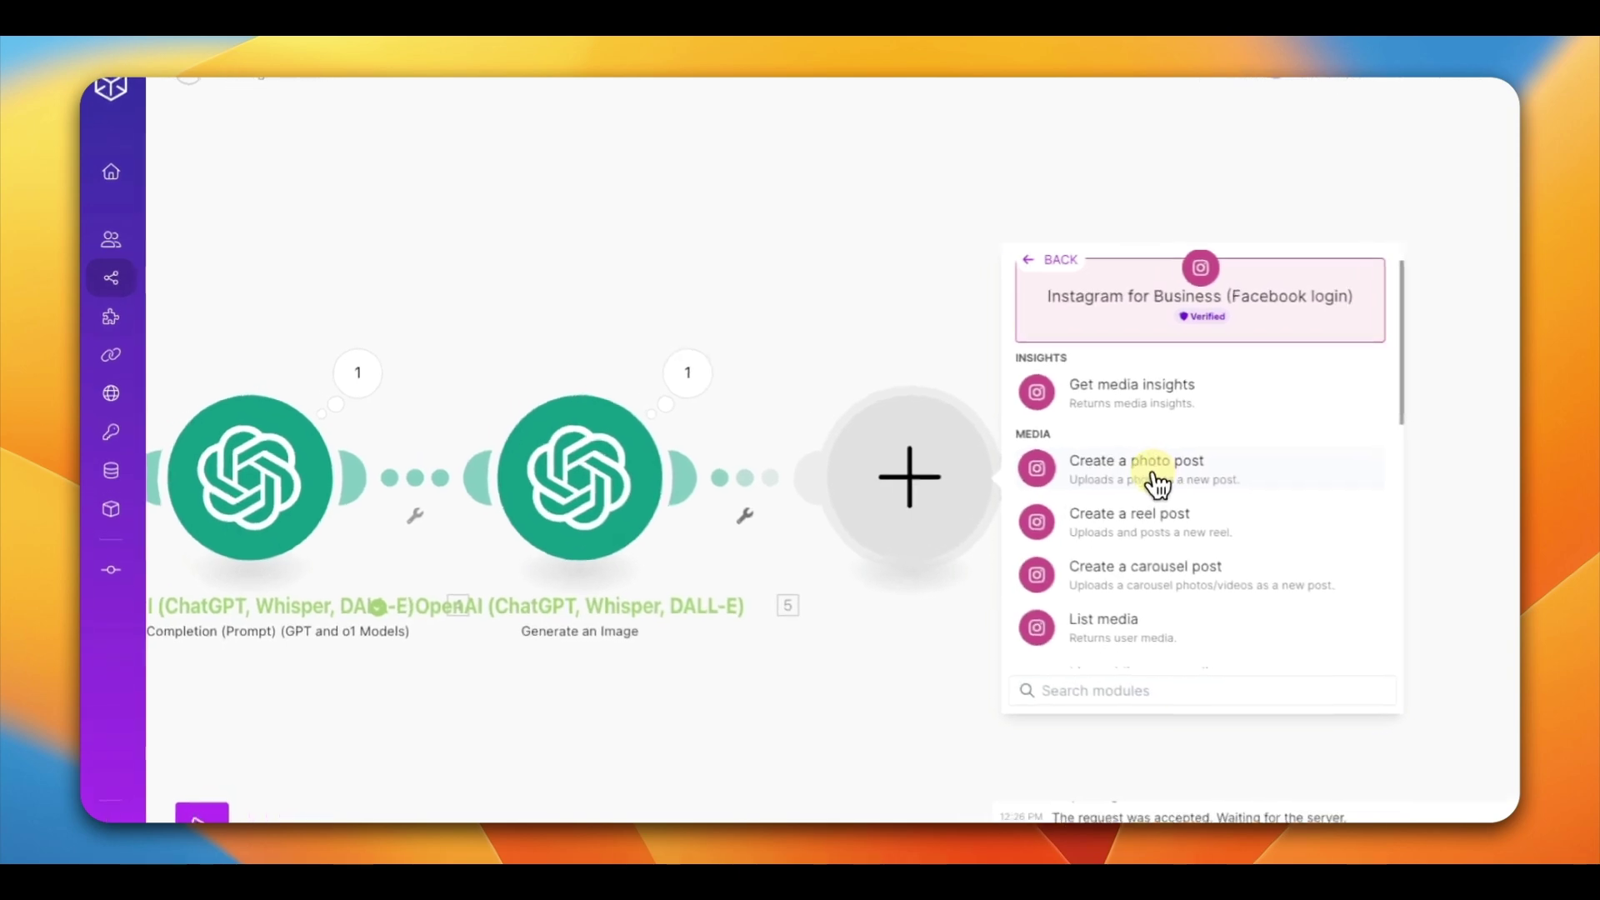
pyautogui.click(1159, 480)
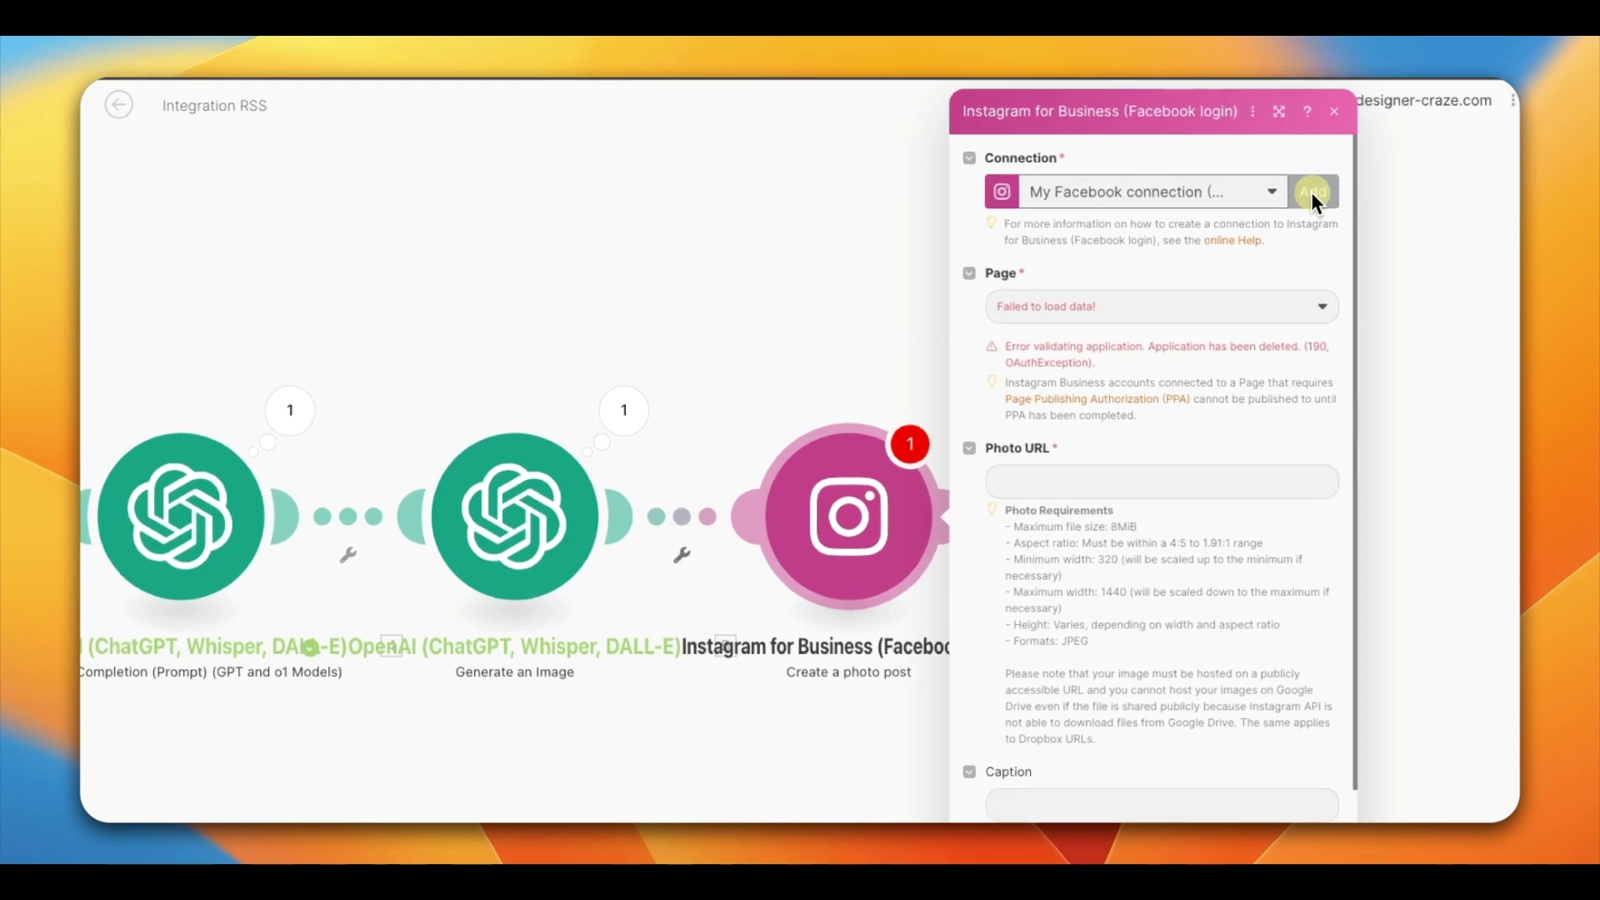
# Create the connection "My Facebook connection" for the Instagram module, entering the client ID and client secret in the advanced settings, and save it.
pyautogui.click(1163, 172)
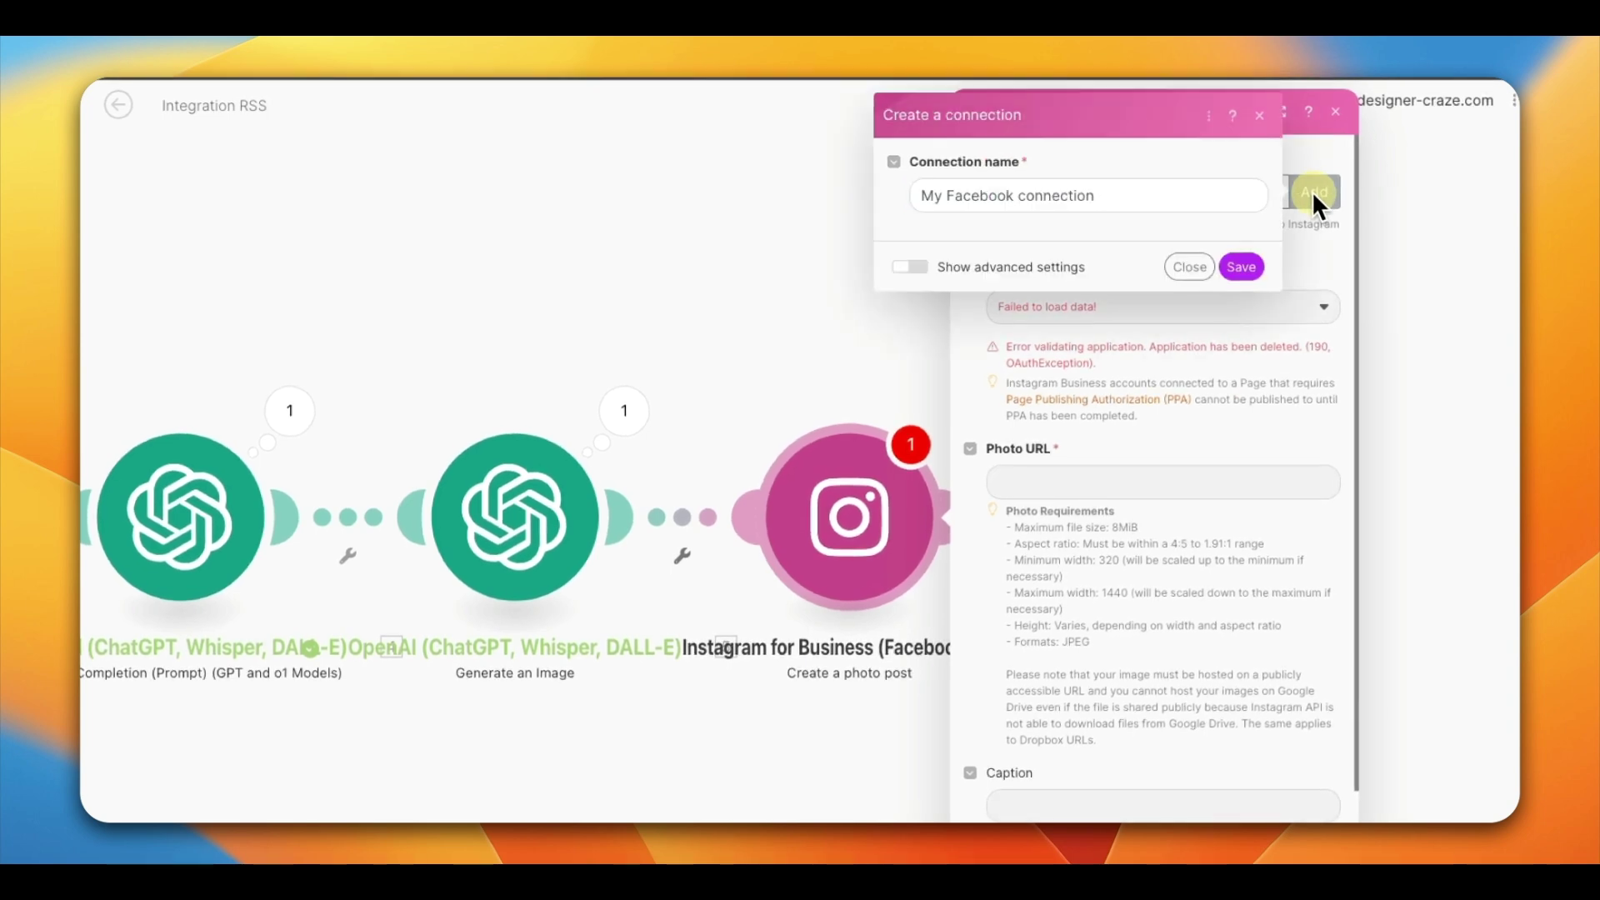
pyautogui.click(908, 267)
pyautogui.click(992, 267)
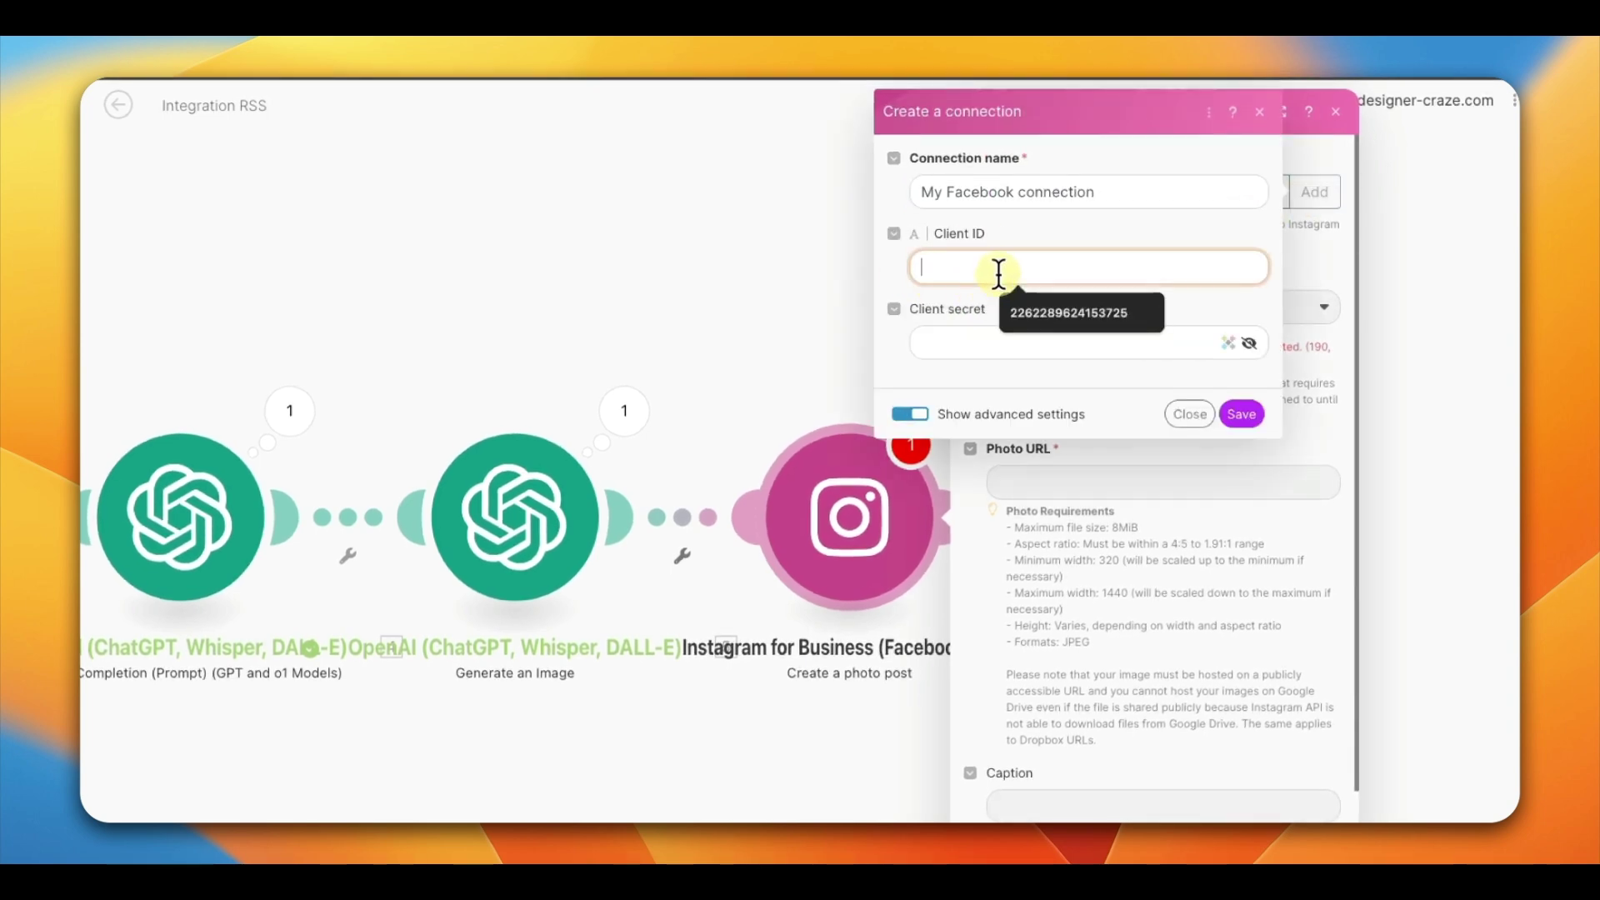
pyautogui.click(1042, 315)
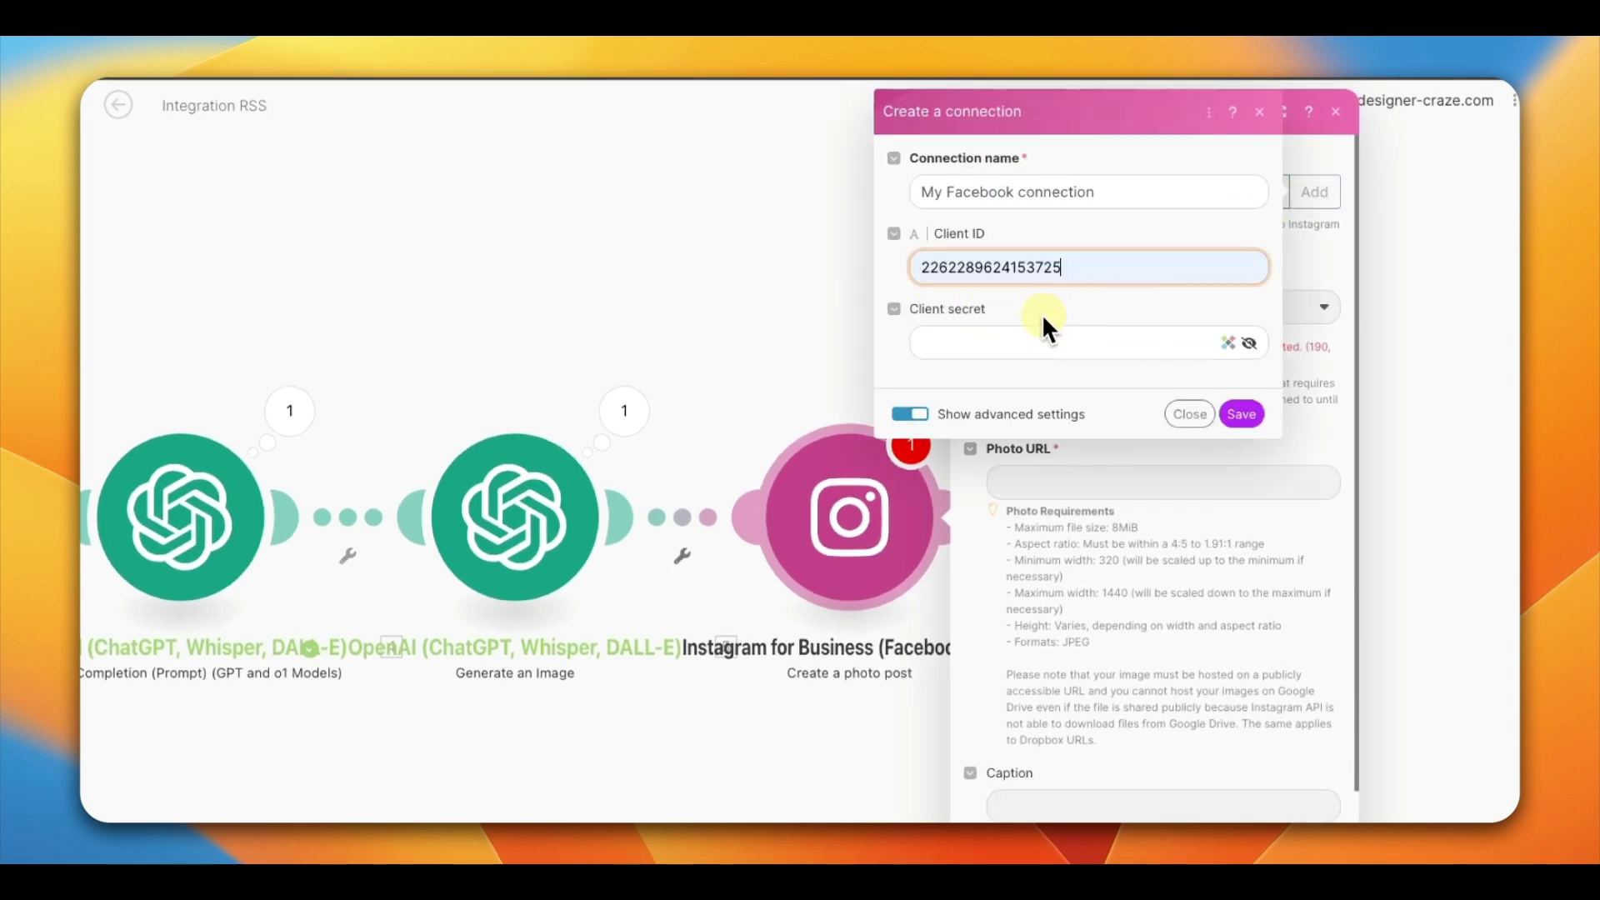
pyautogui.click(977, 344)
pyautogui.press('super+v')
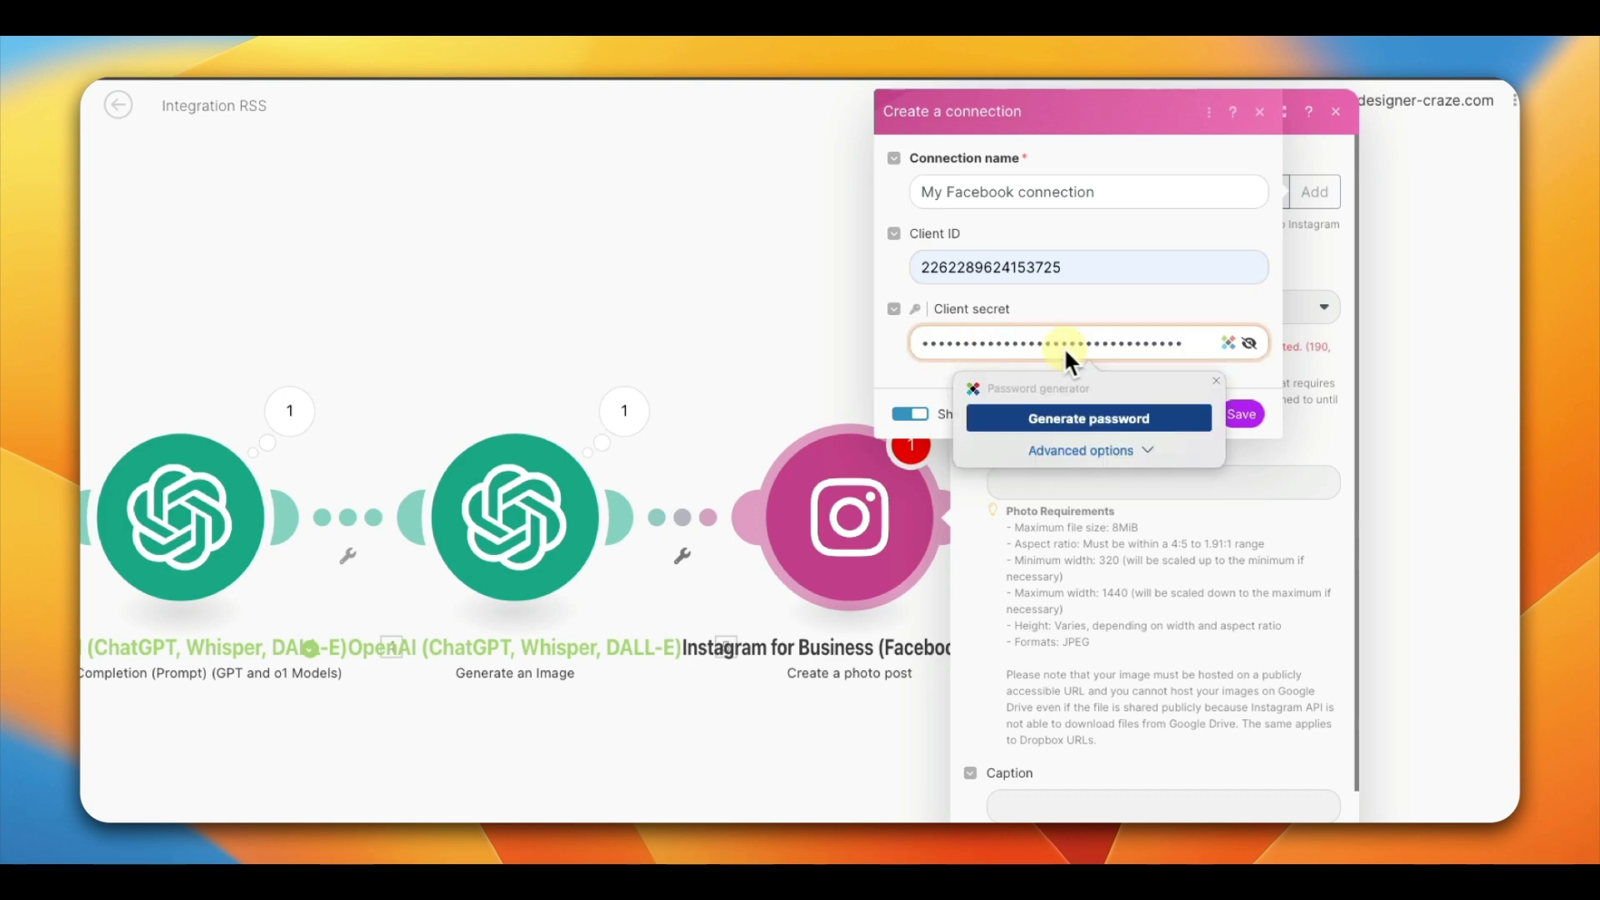
pyautogui.click(1242, 414)
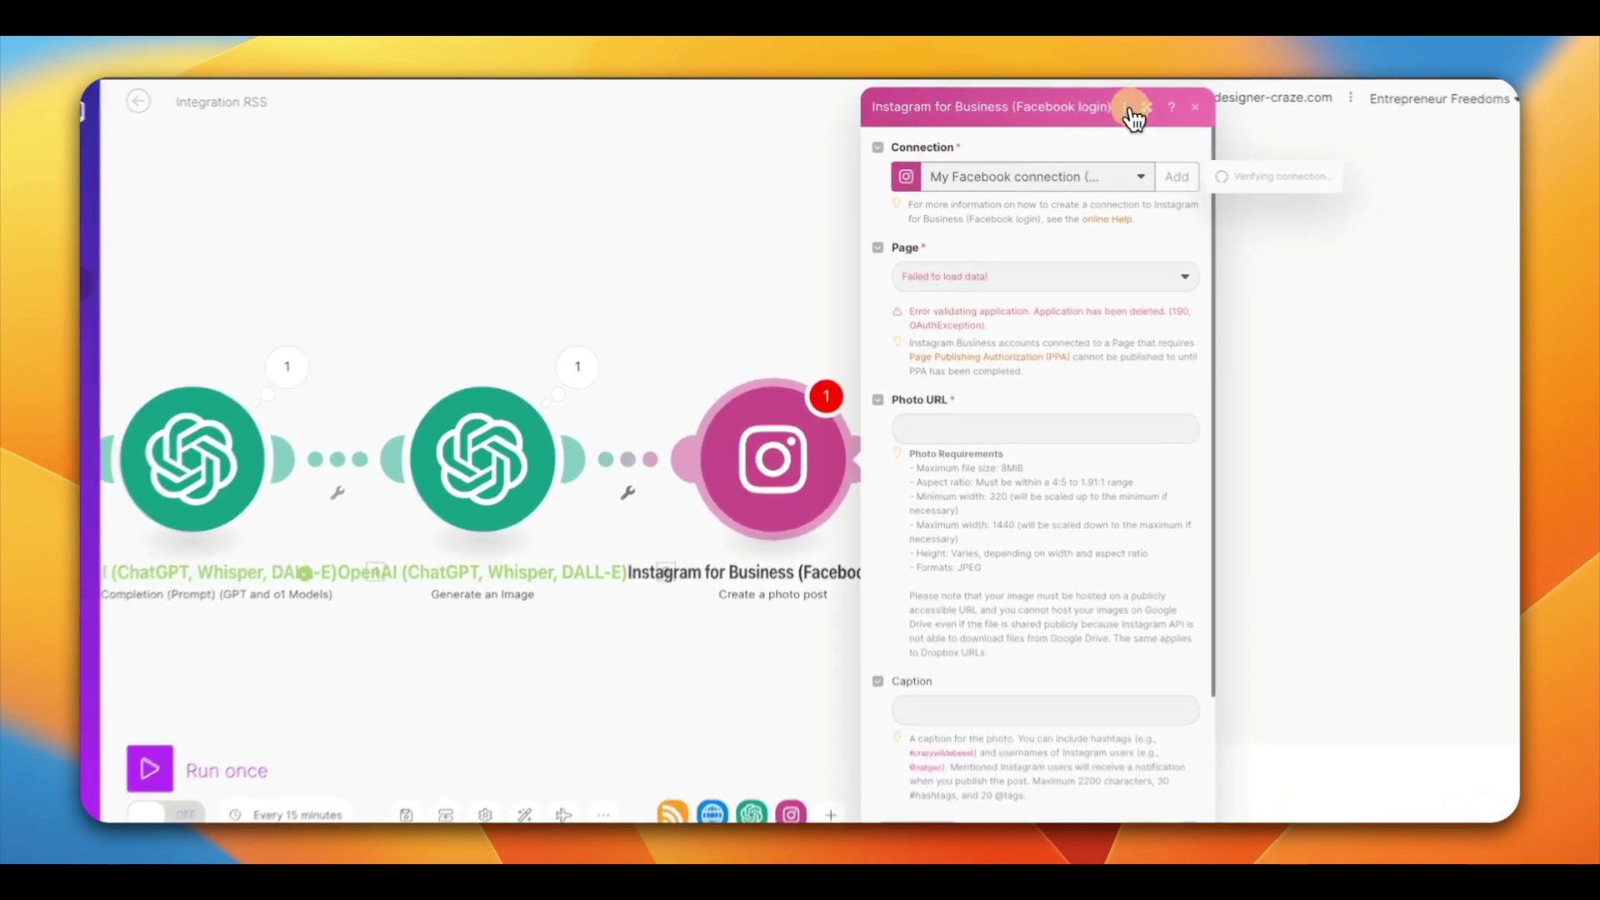
pyautogui.click(1126, 108)
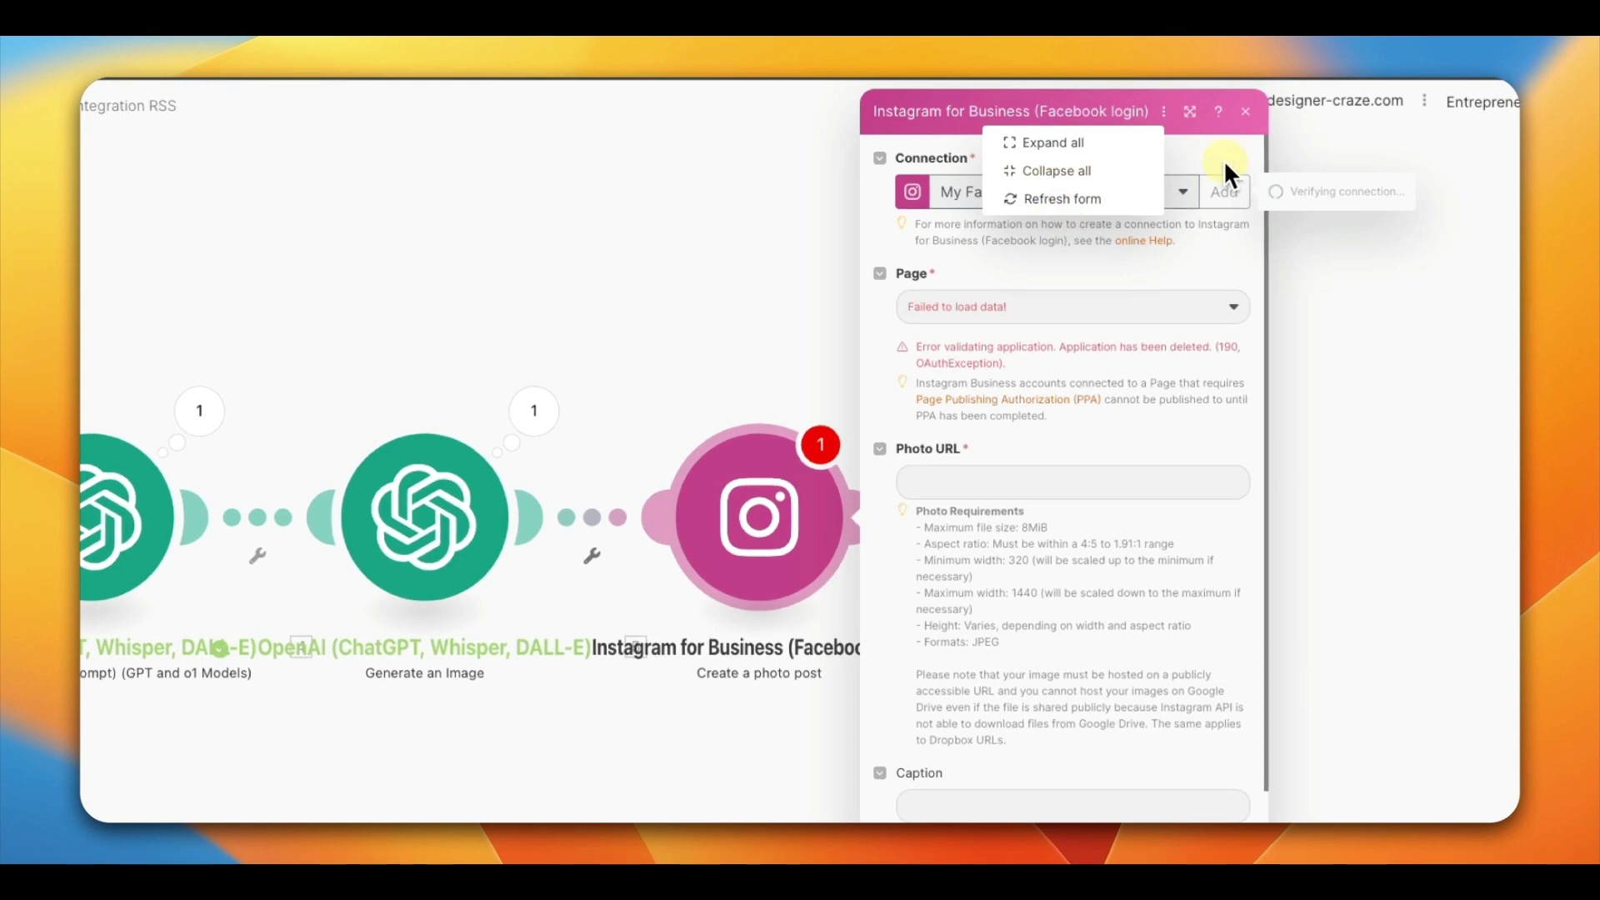
pyautogui.click(1285, 145)
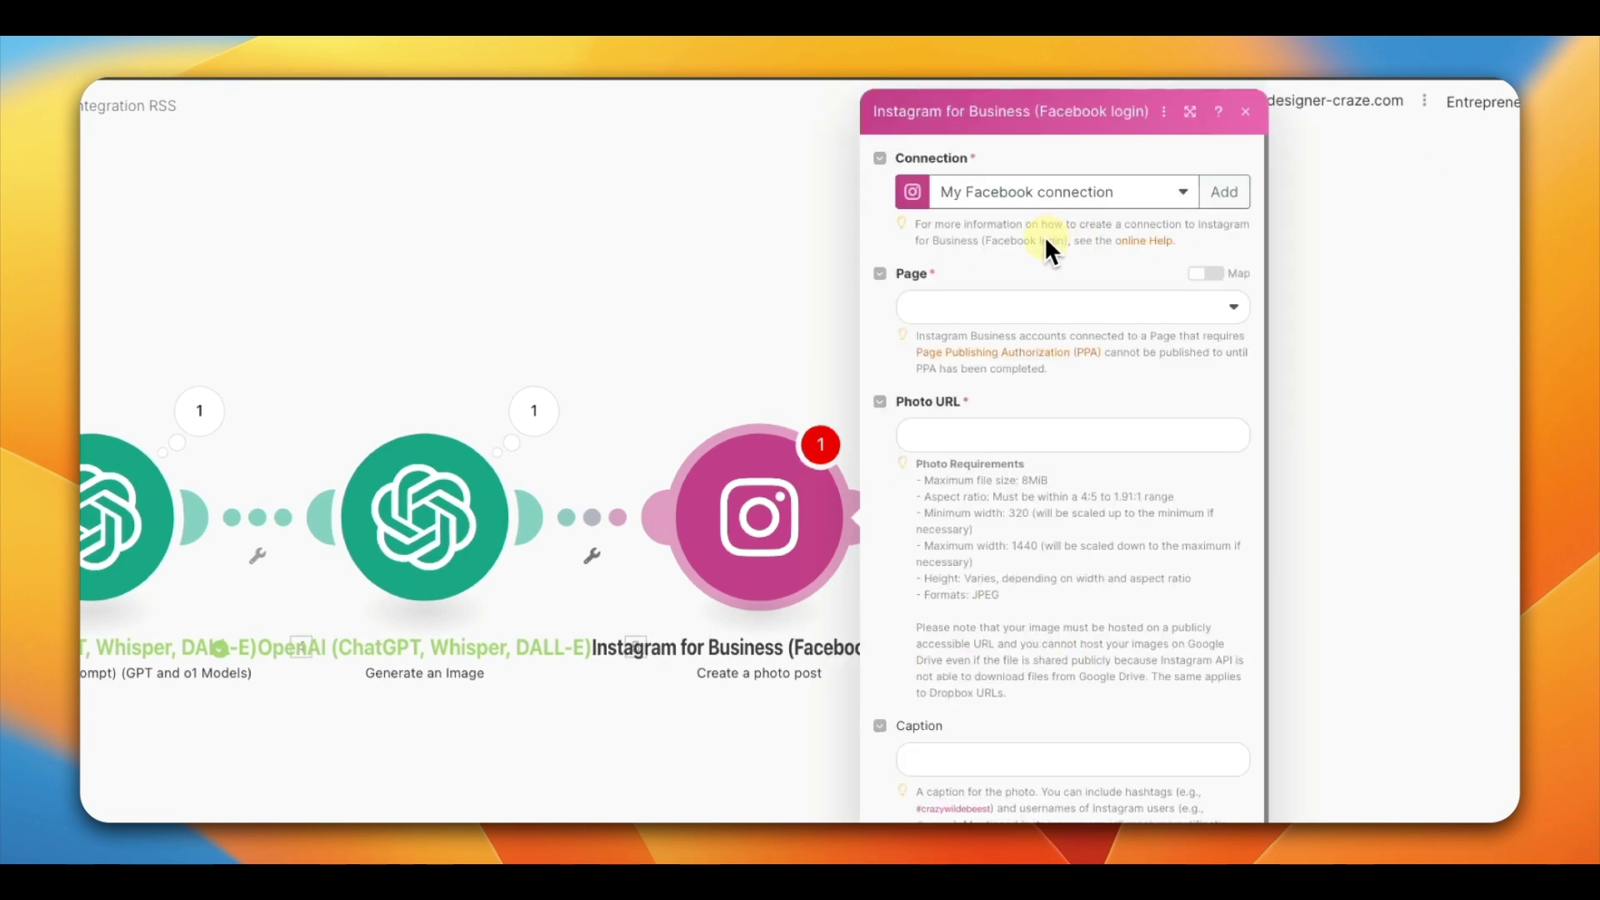
# Set the Instagram module's page to Entrepreneur Freedoms (Phoenix).
pyautogui.click(957, 312)
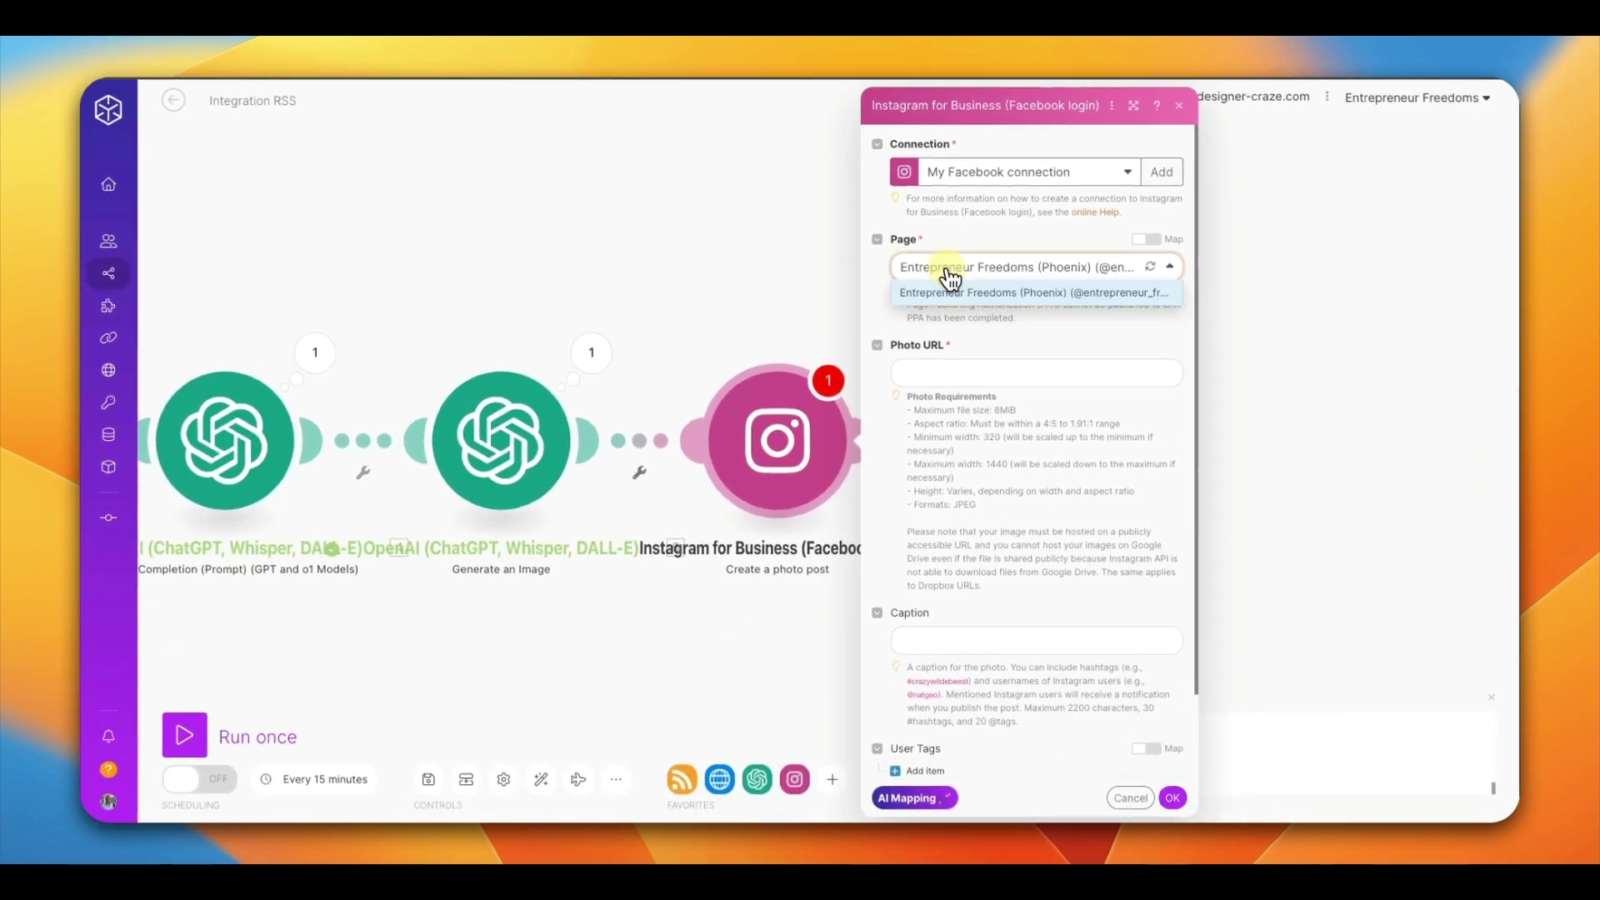
pyautogui.click(950, 294)
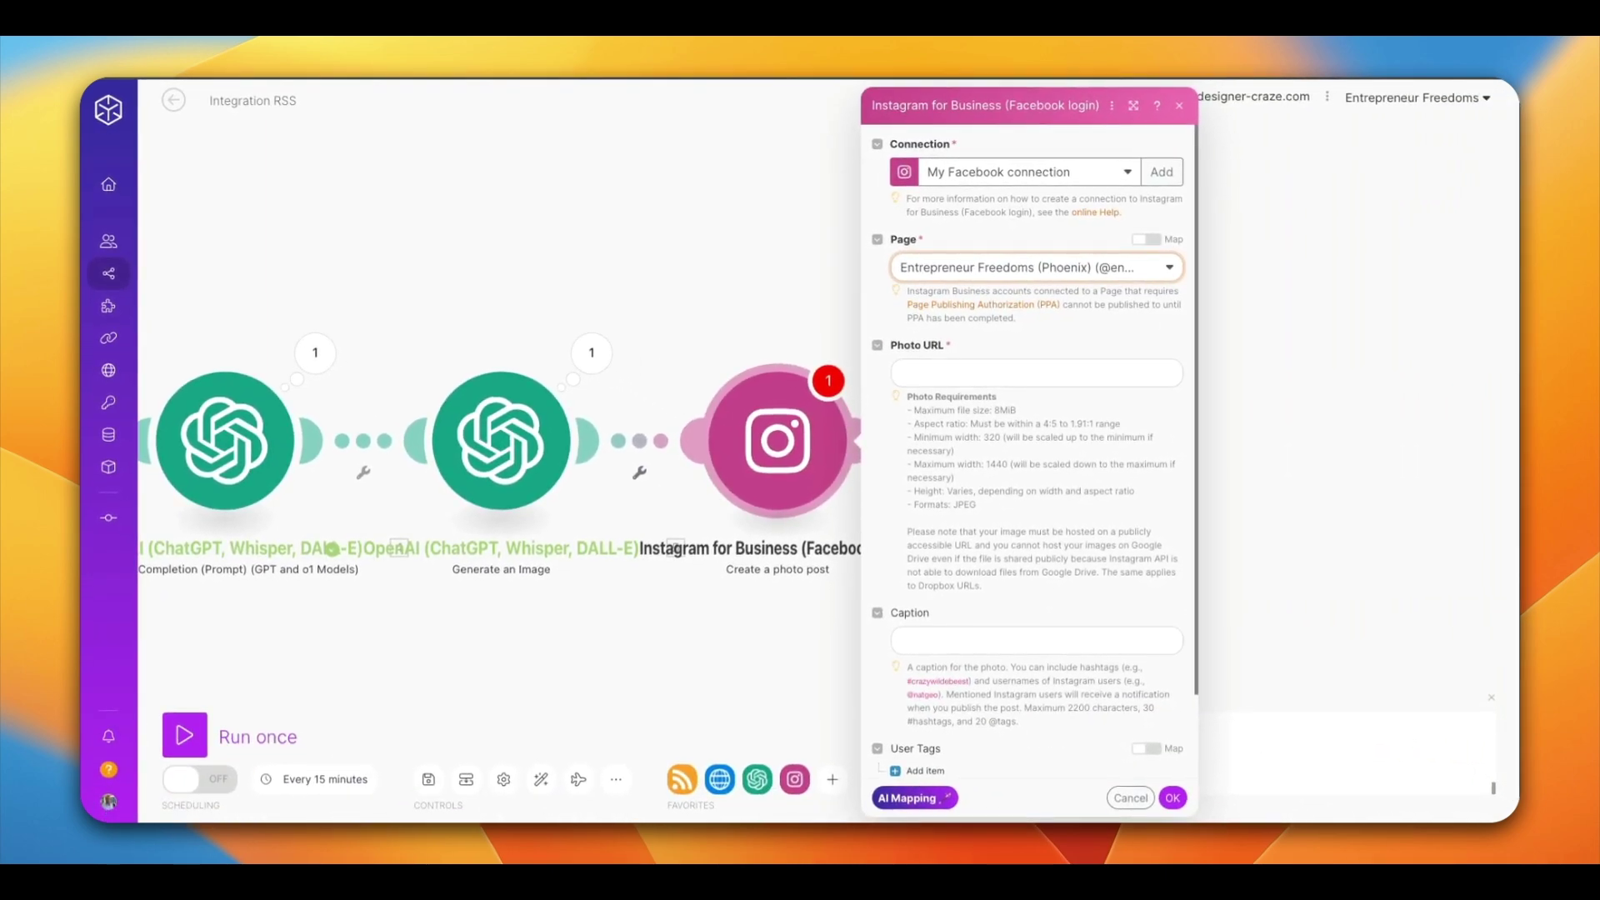
pyautogui.click(909, 375)
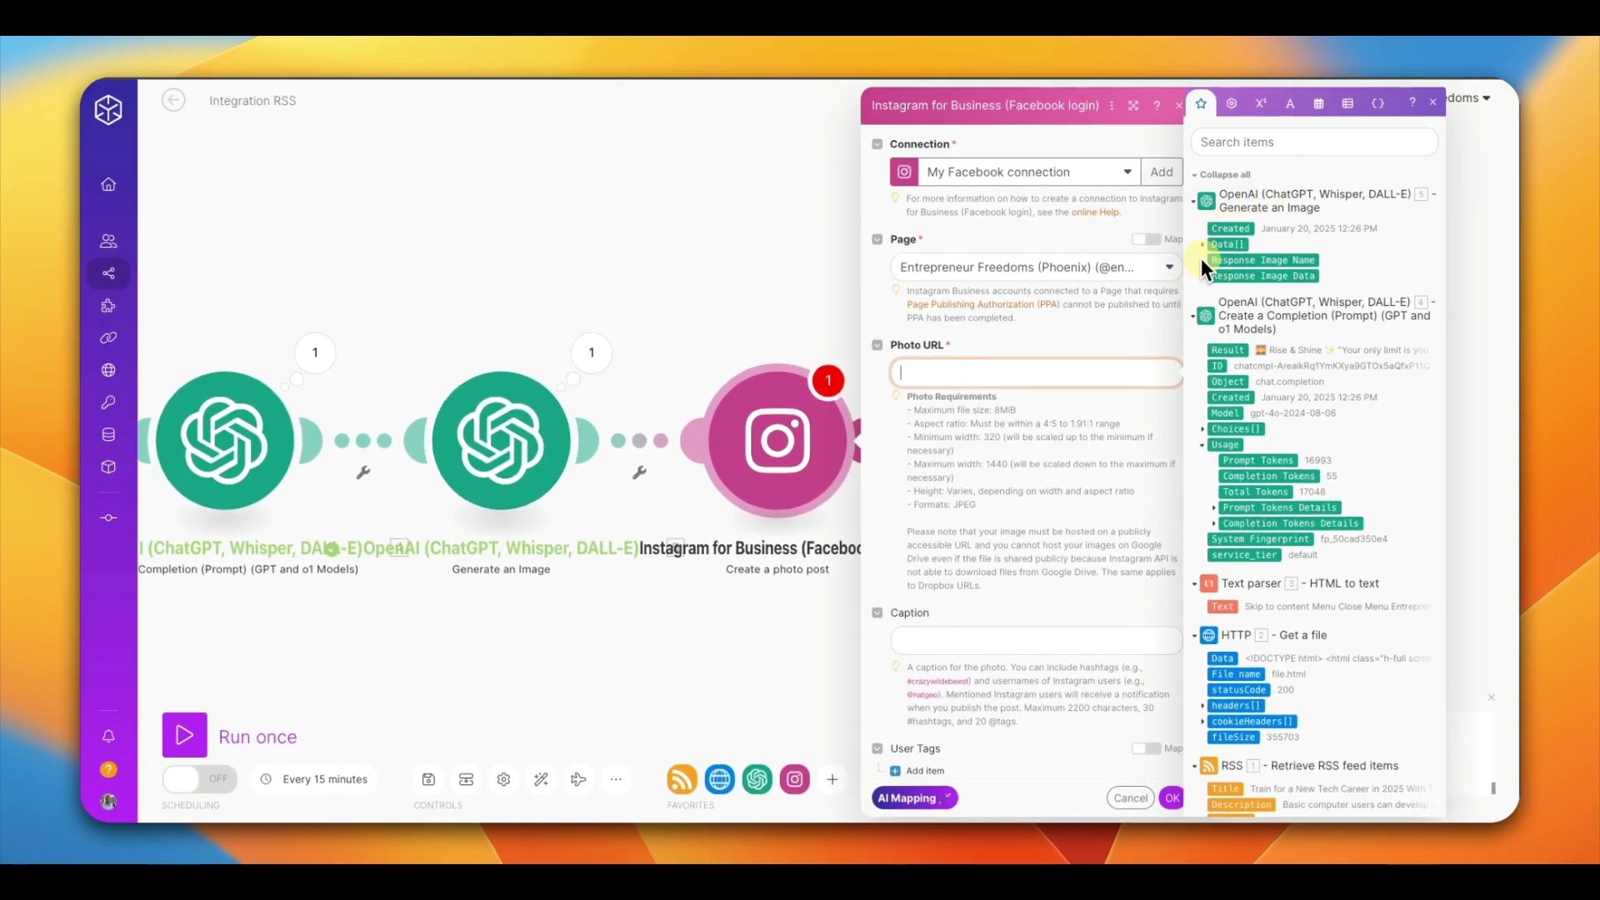
pyautogui.rightClick(1213, 249)
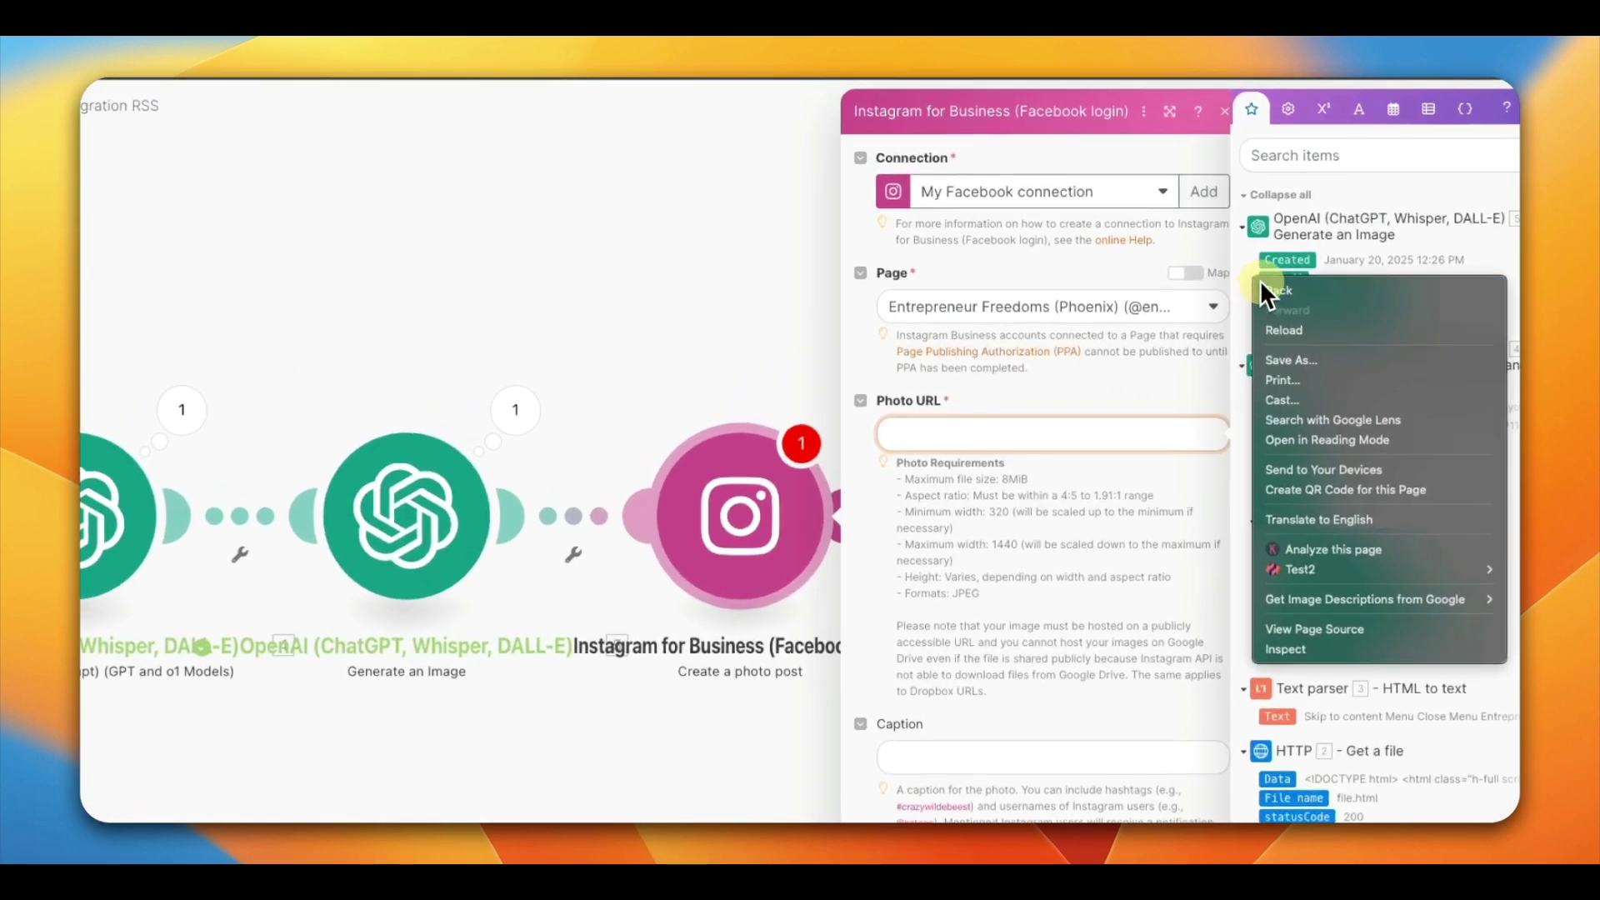
pyautogui.click(1506, 264)
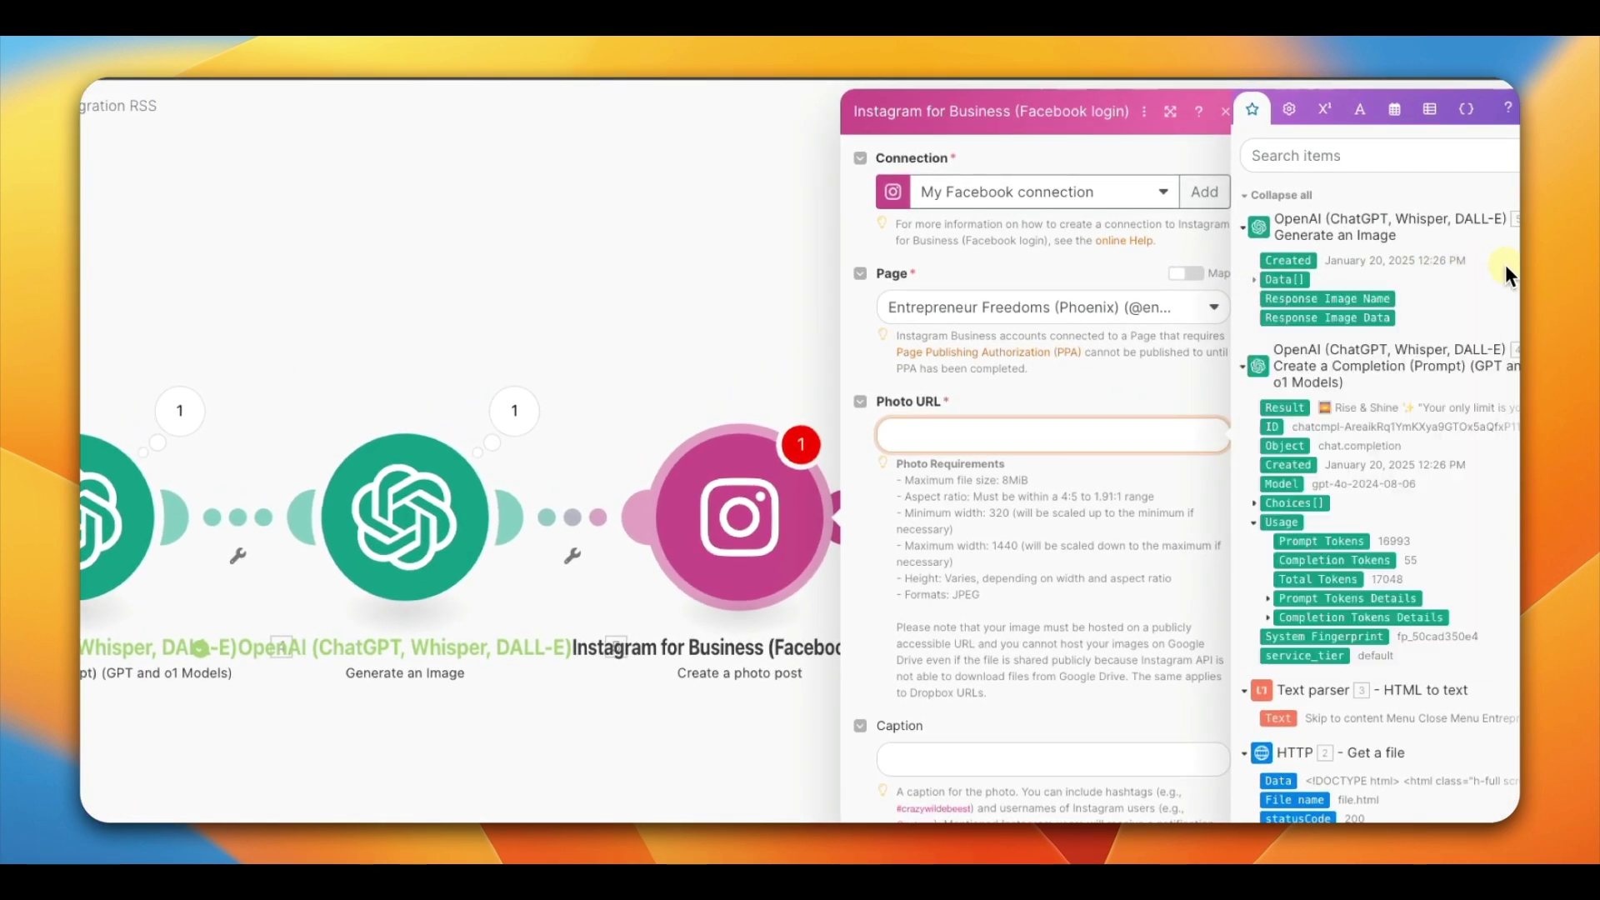
pyautogui.rightClick(1252, 277)
pyautogui.rightClick(1397, 260)
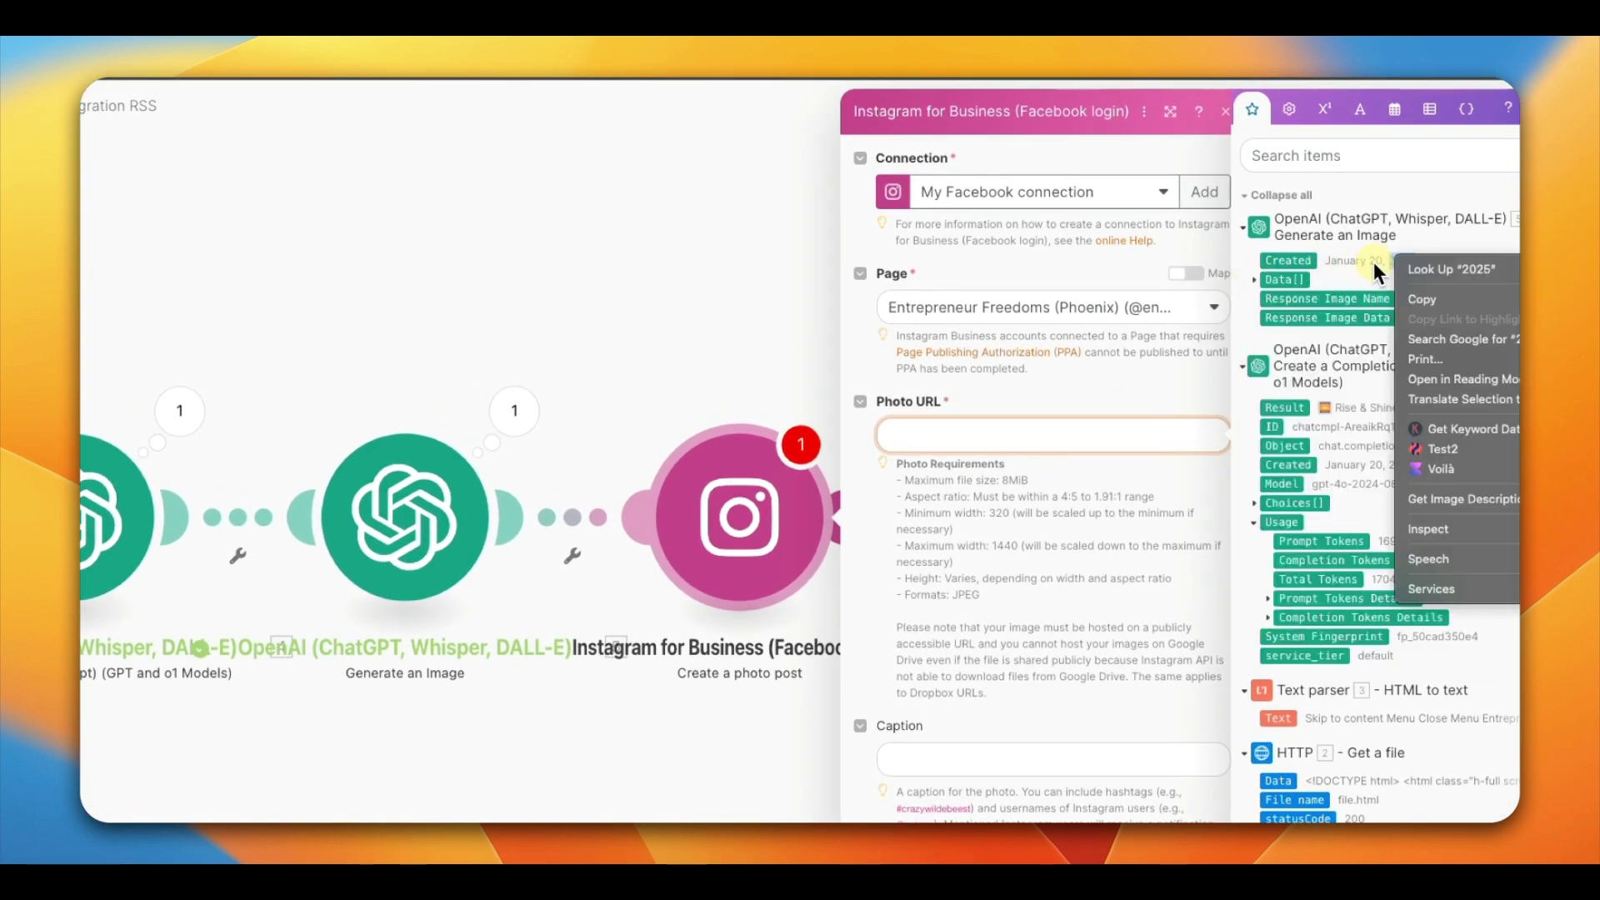
pyautogui.rightClick(1278, 279)
pyautogui.press('Escape')
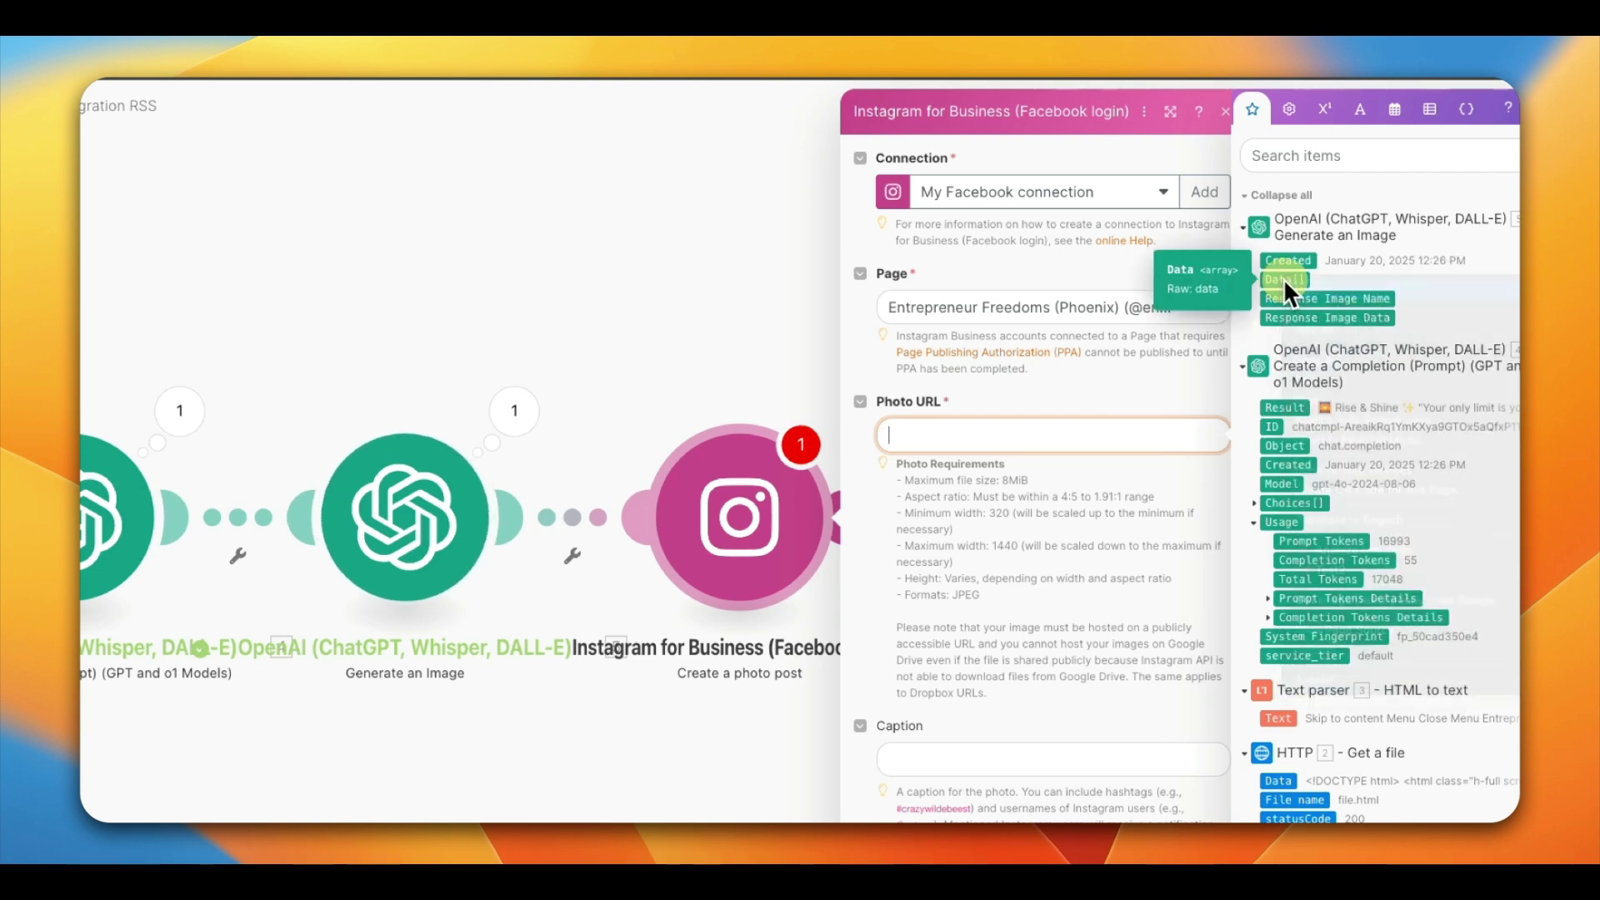
pyautogui.rightClick(1251, 278)
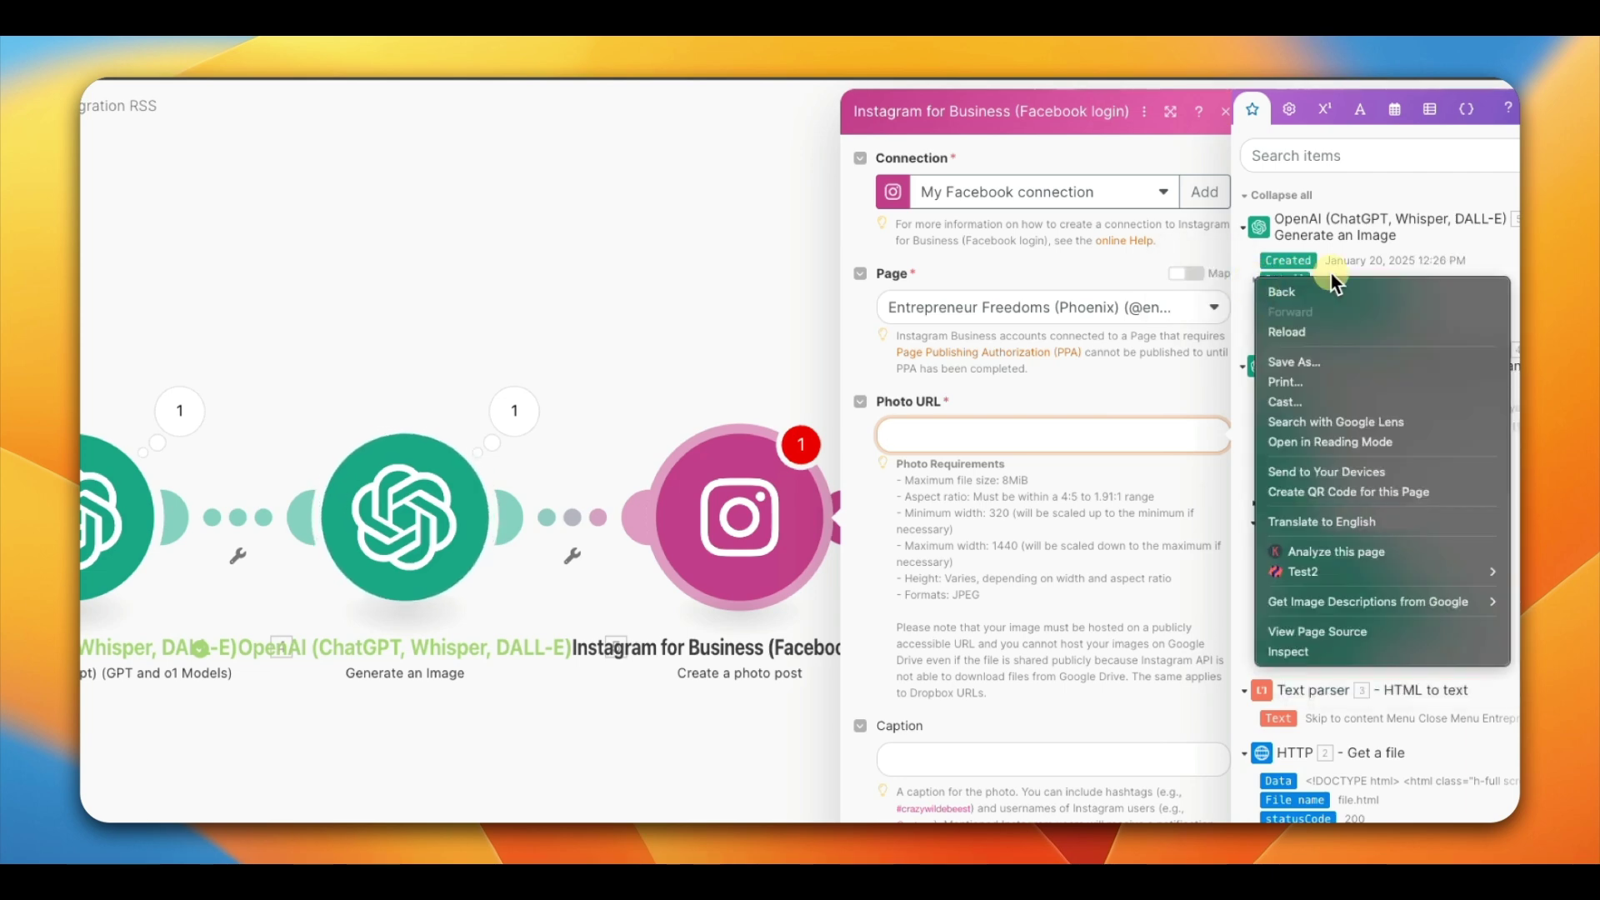
pyautogui.rightClick(1383, 262)
pyautogui.rightClick(1007, 432)
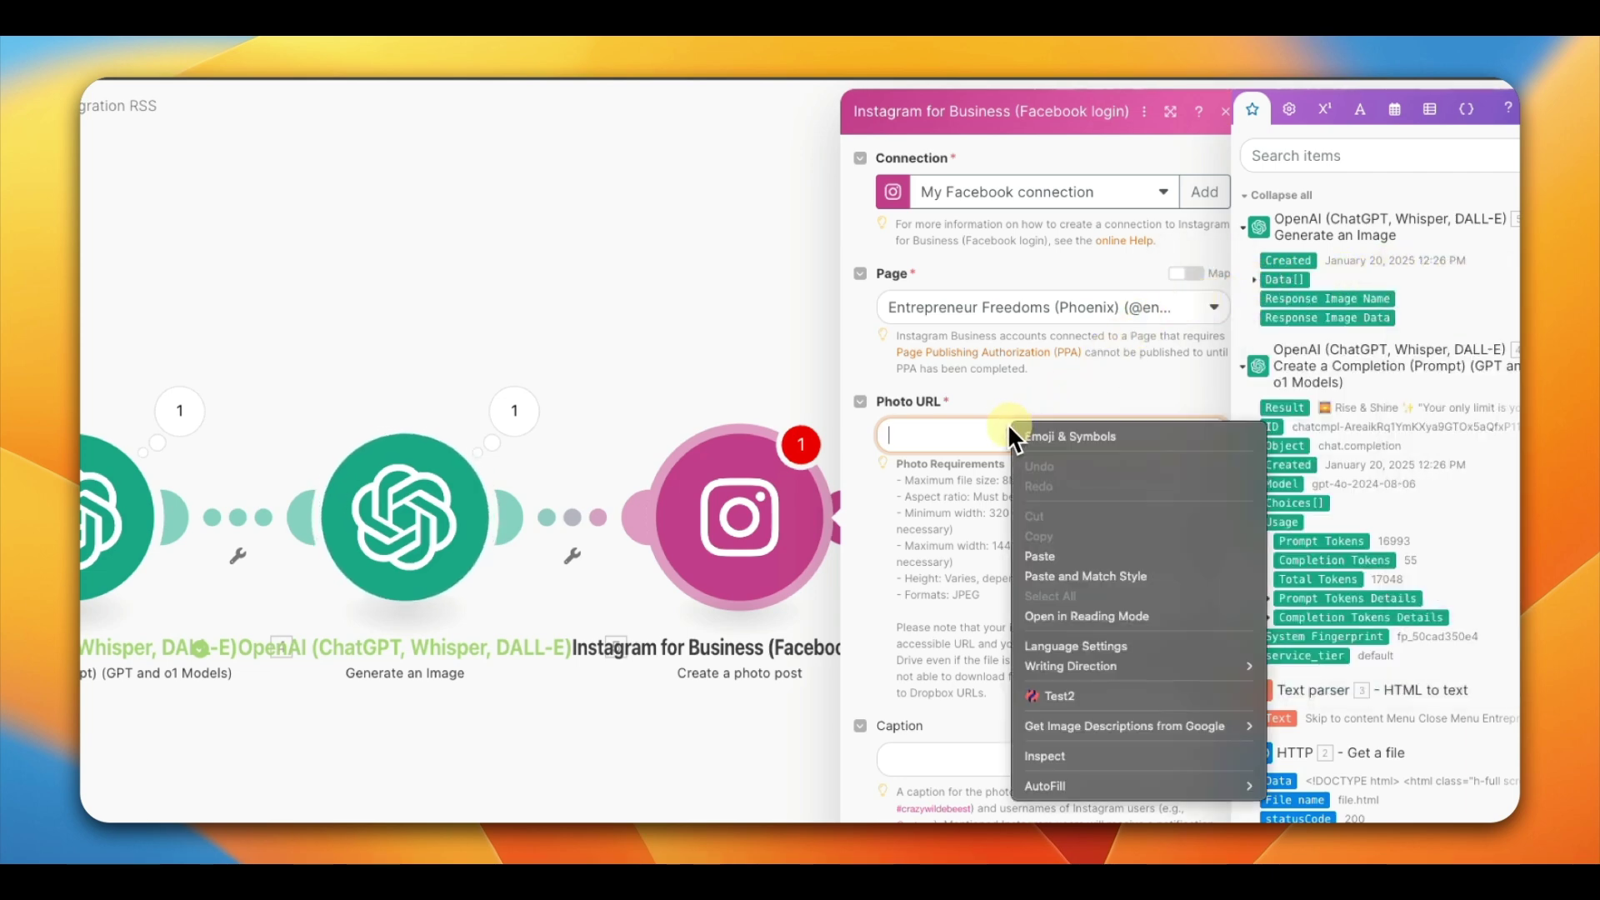
pyautogui.click(968, 429)
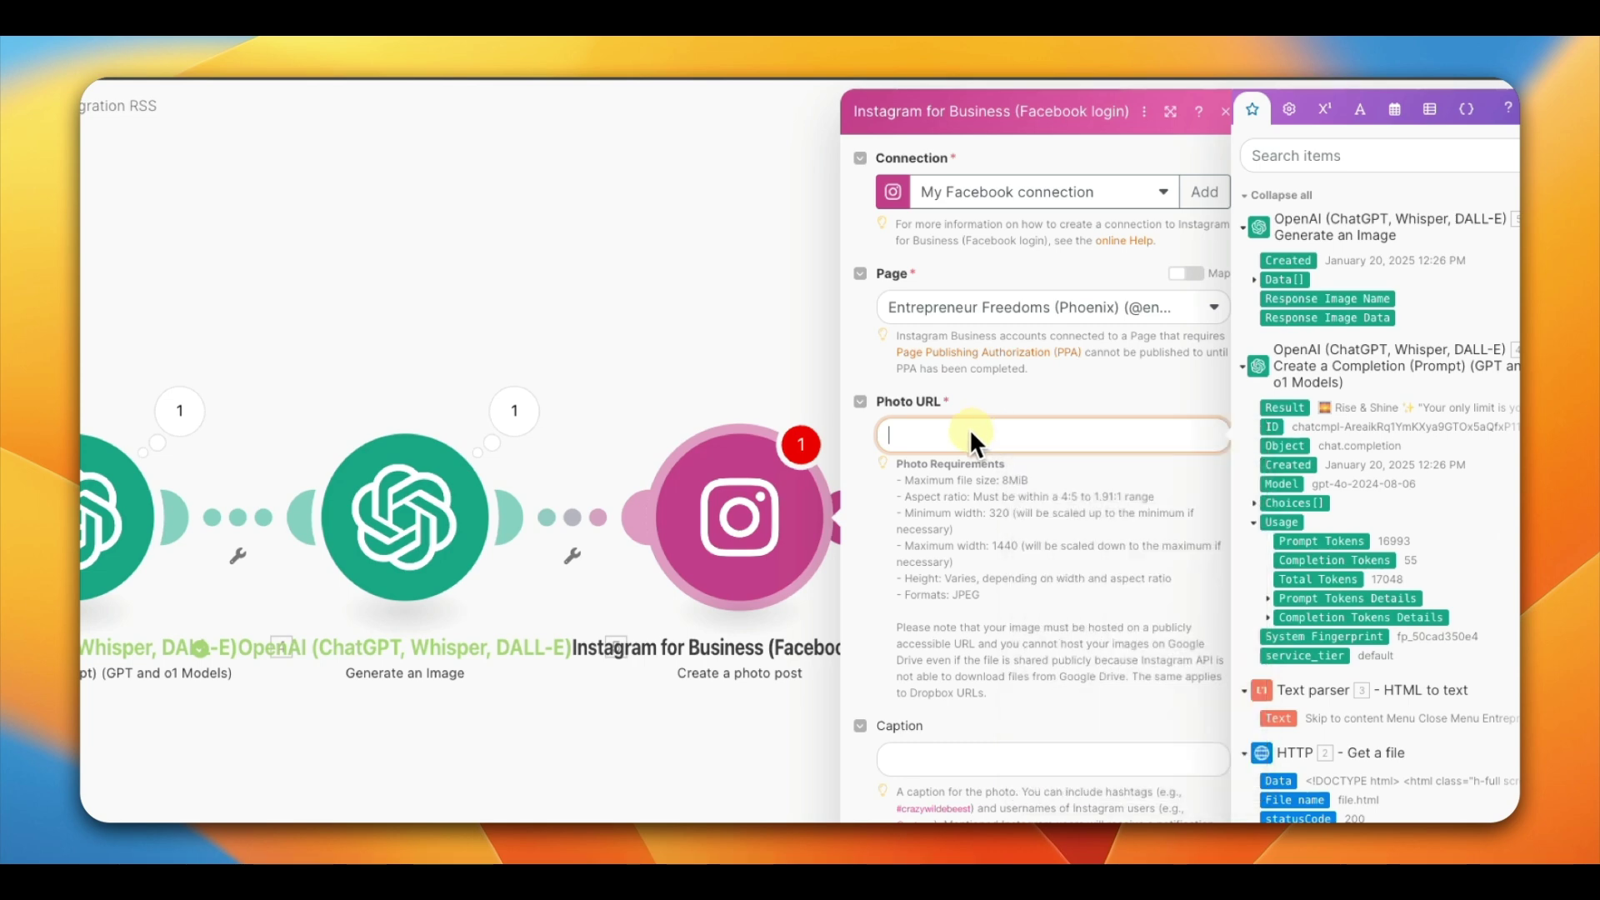
pyautogui.rightClick(1254, 281)
pyautogui.press('Escape')
pyautogui.press('Escape')
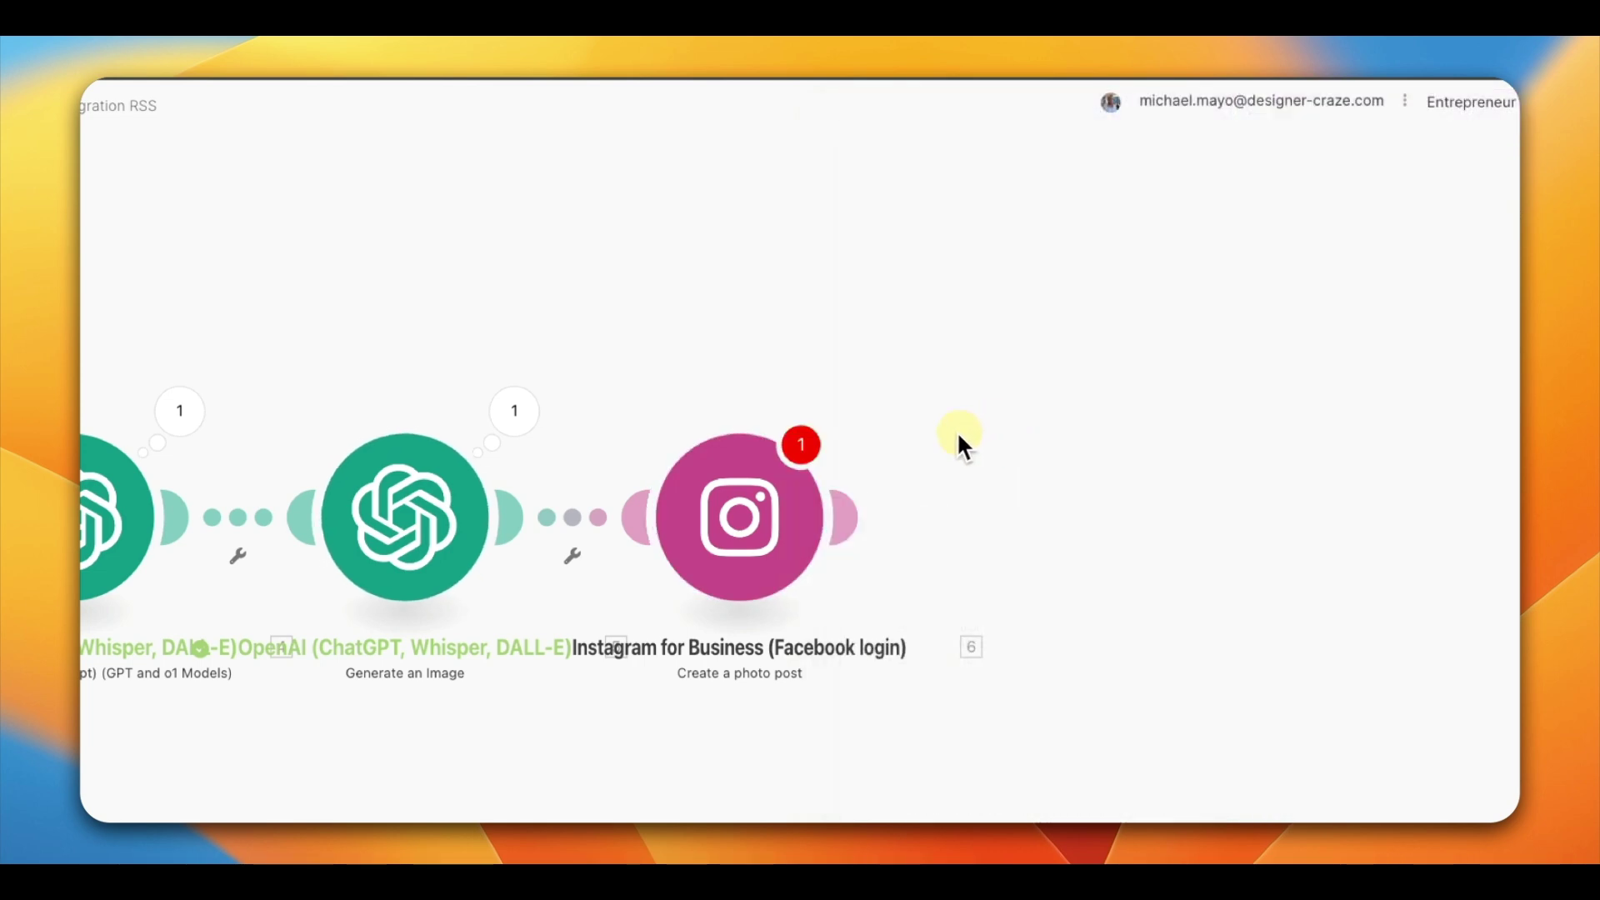
# Reopen the Instagram module, enter the client ID and client secret for a new "My Facebook connection", and save that connection.
pyautogui.click(788, 510)
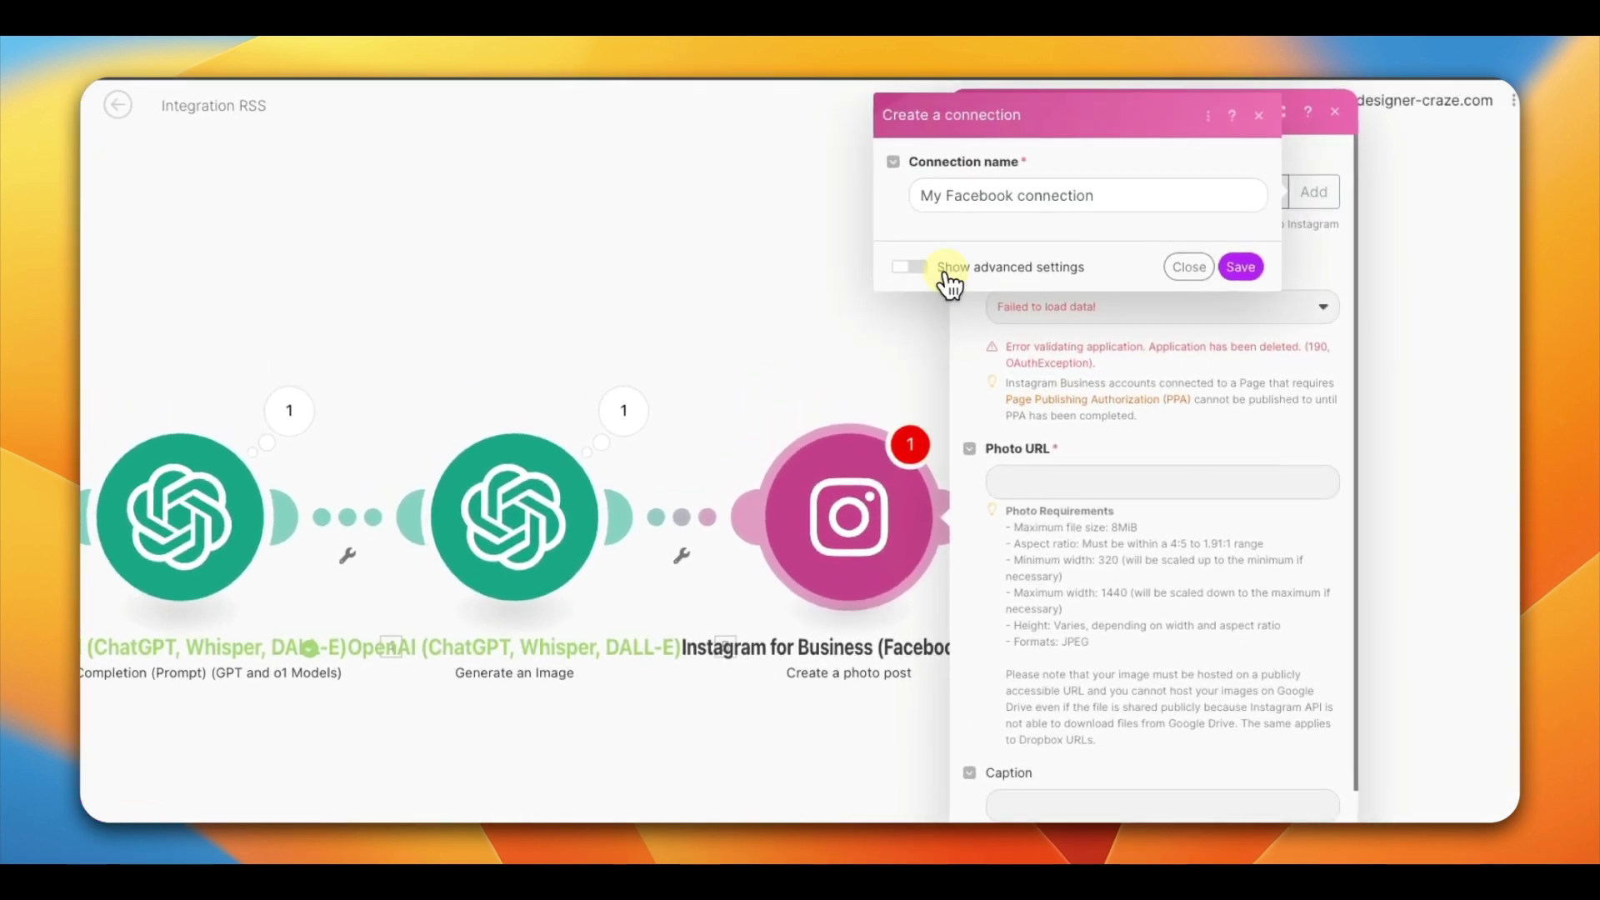
pyautogui.click(909, 267)
pyautogui.click(958, 277)
pyautogui.click(1050, 313)
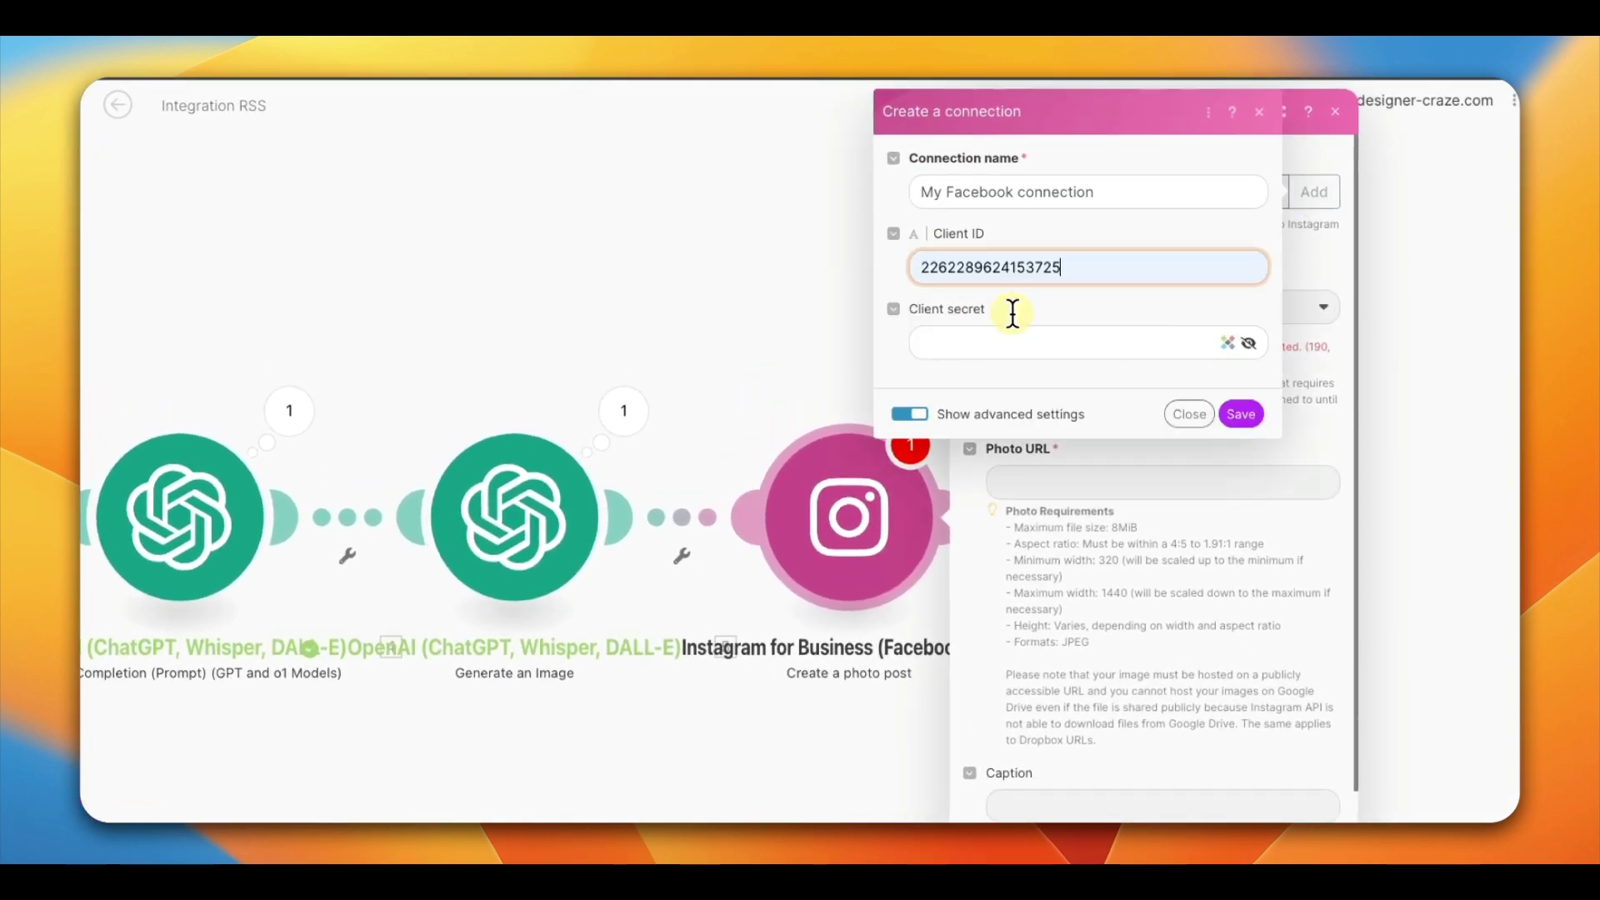
pyautogui.click(971, 344)
pyautogui.press('super+v')
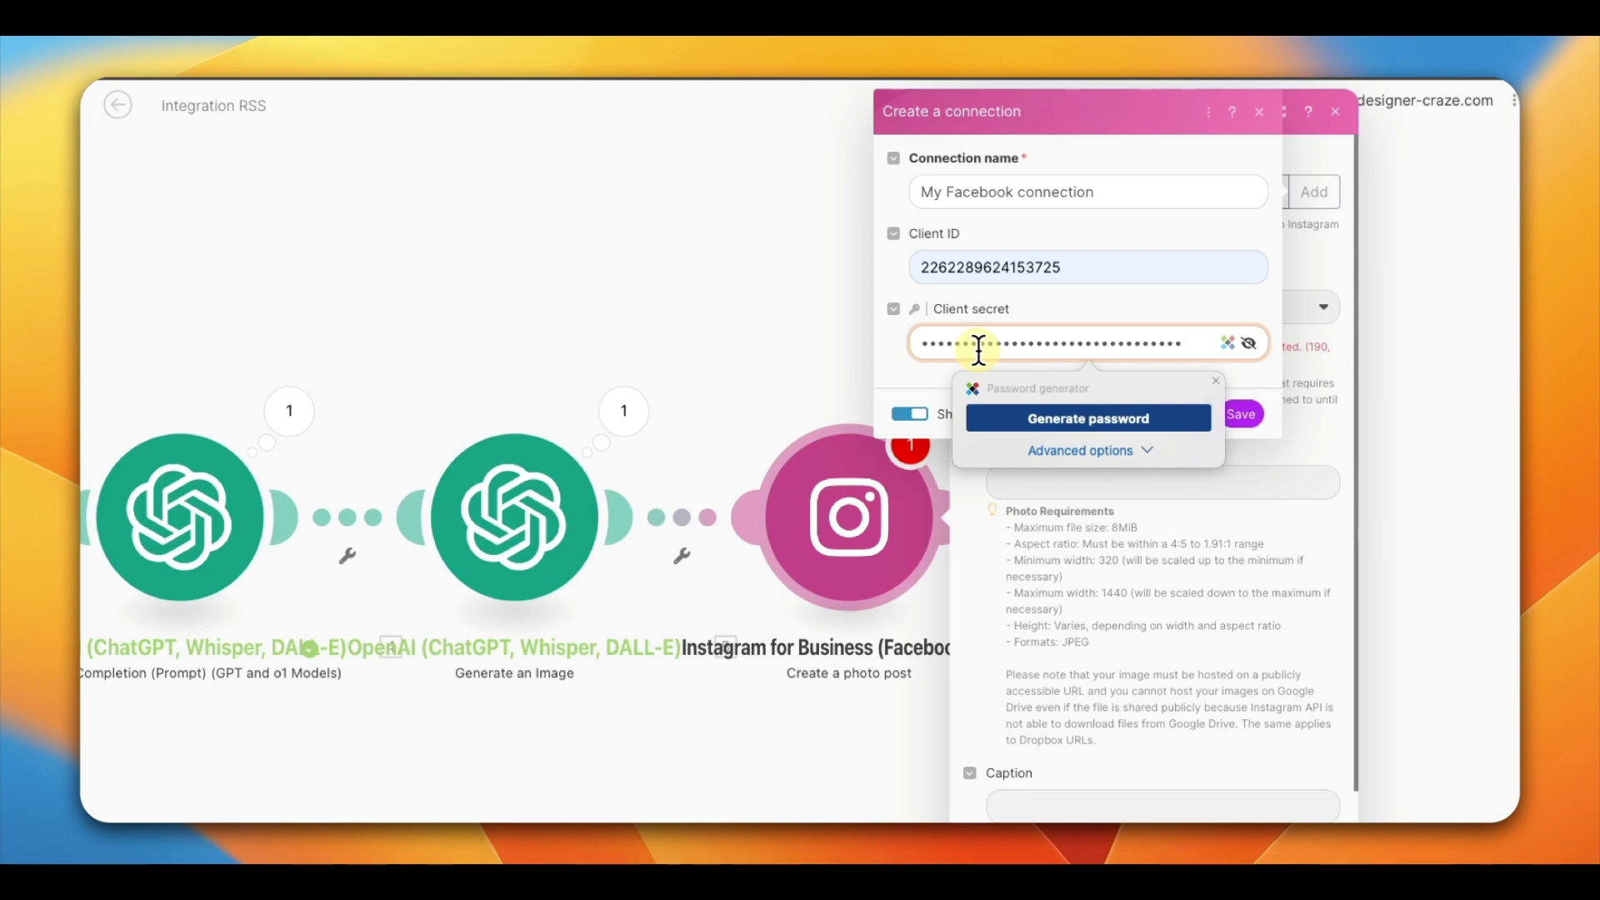
pyautogui.click(1215, 380)
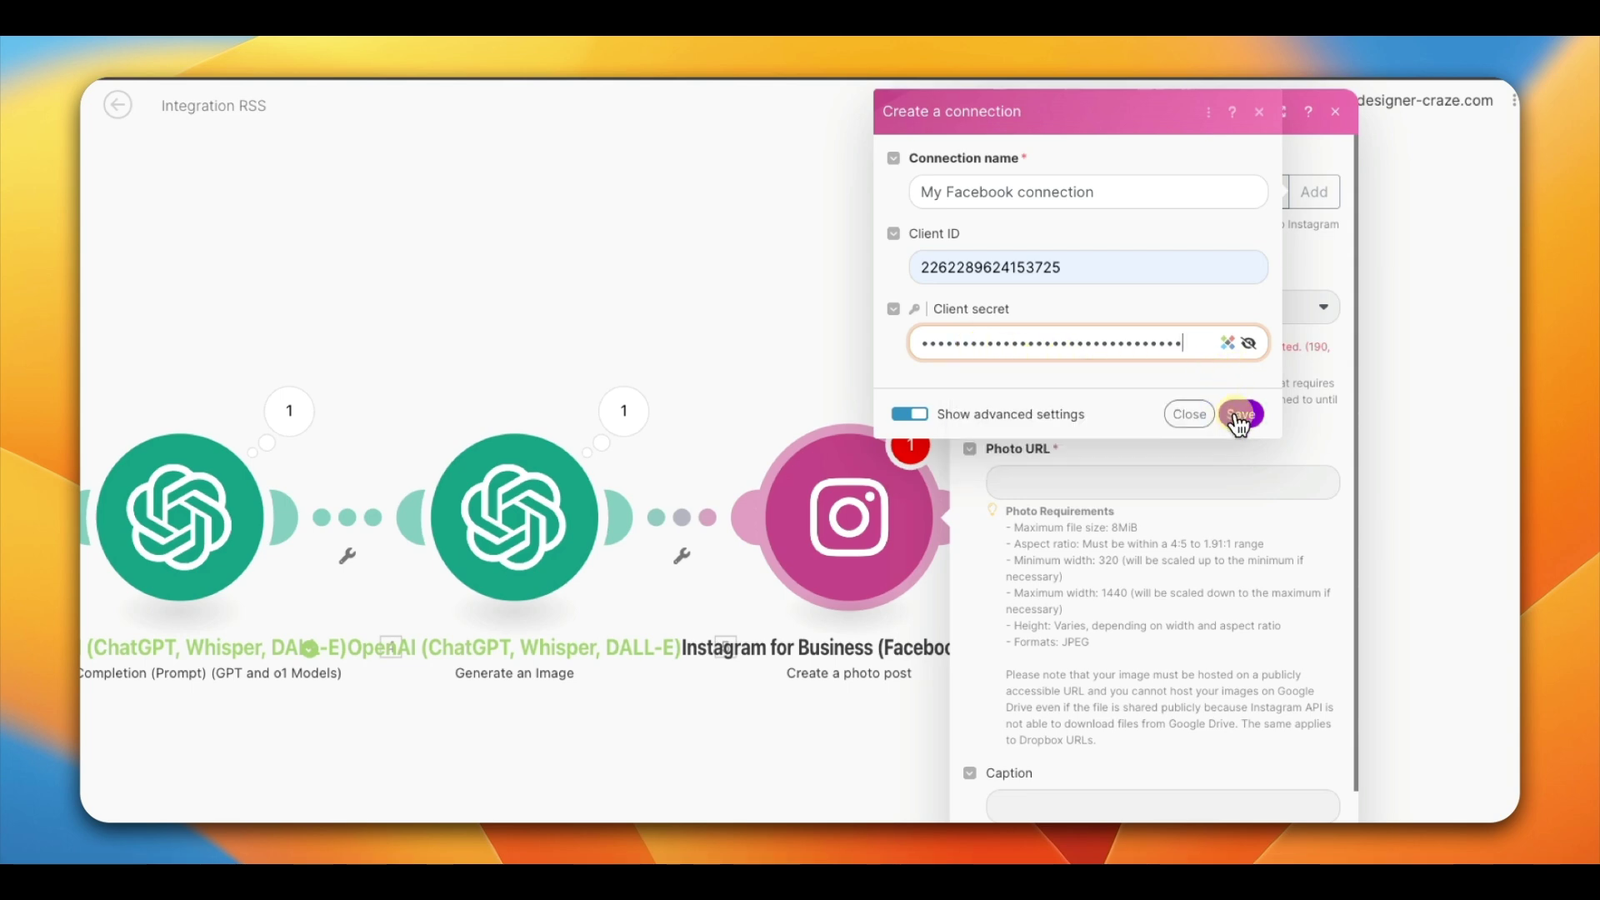
pyautogui.click(1240, 414)
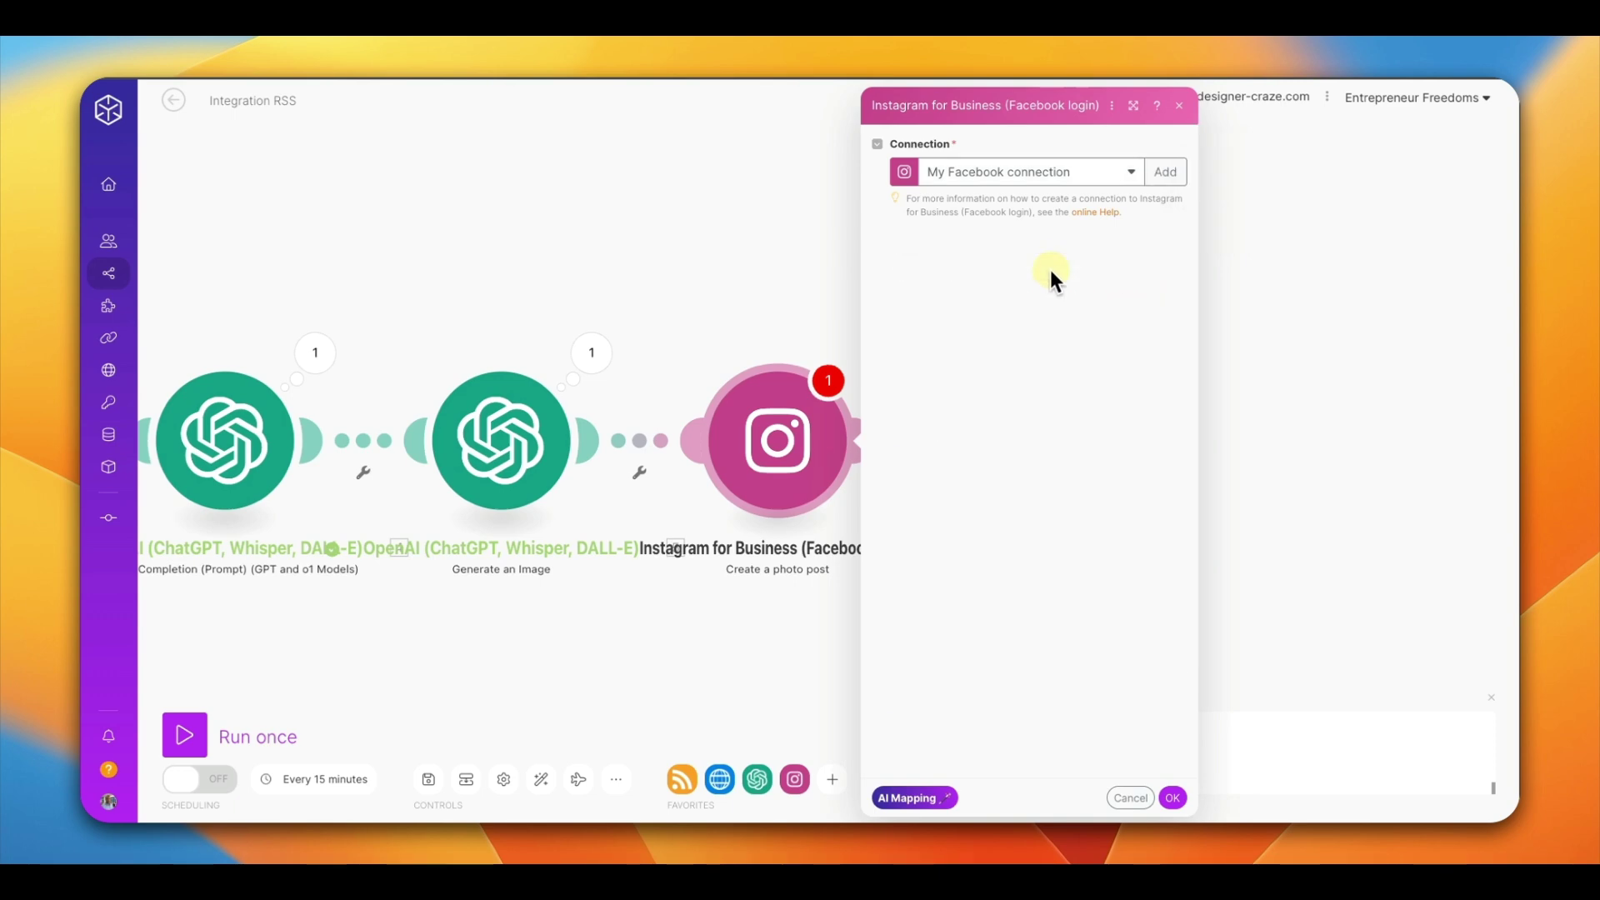
# Select the Entrepreneur Freedoms (Phoenix) page and map Photo URL to the Generate an Image module's Data[] URL.
pyautogui.click(1033, 275)
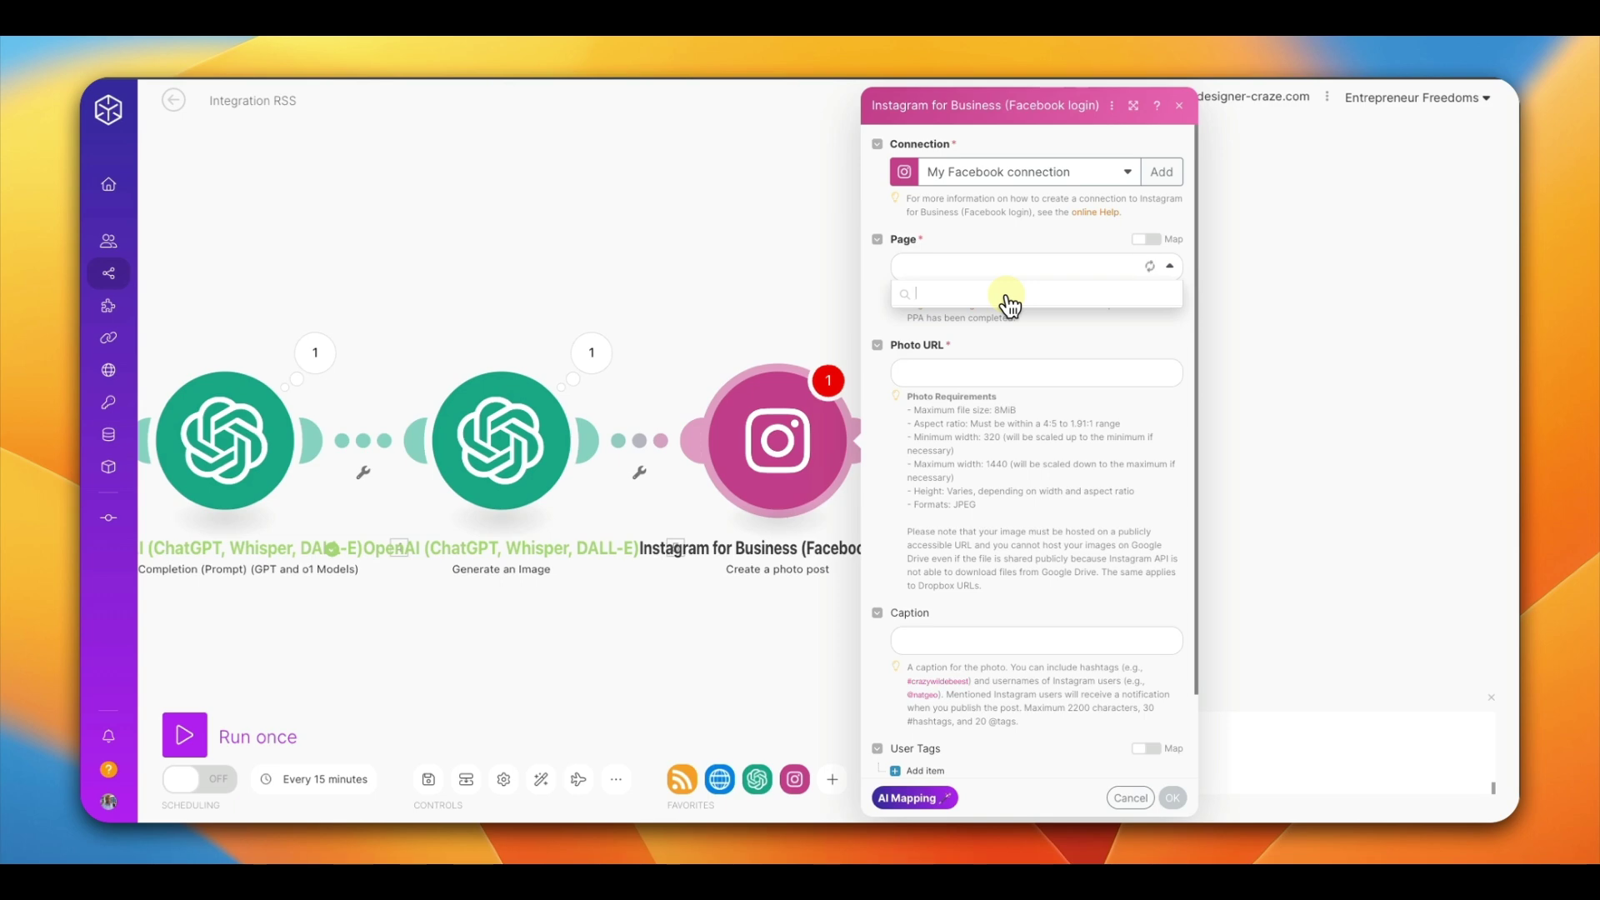
pyautogui.click(1009, 298)
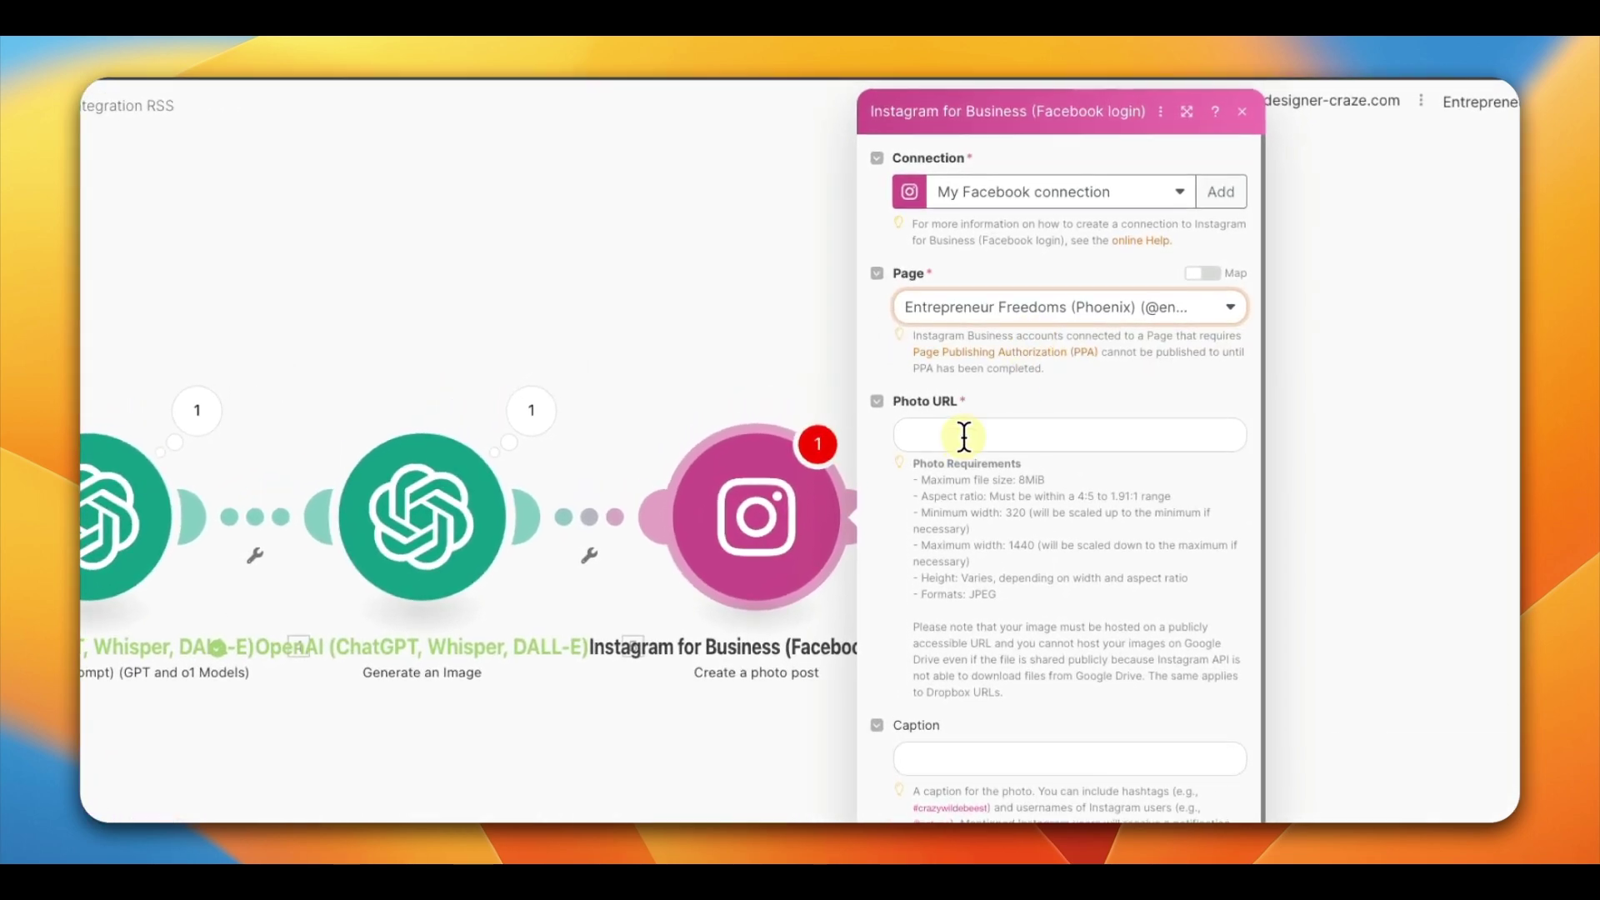
pyautogui.click(938, 373)
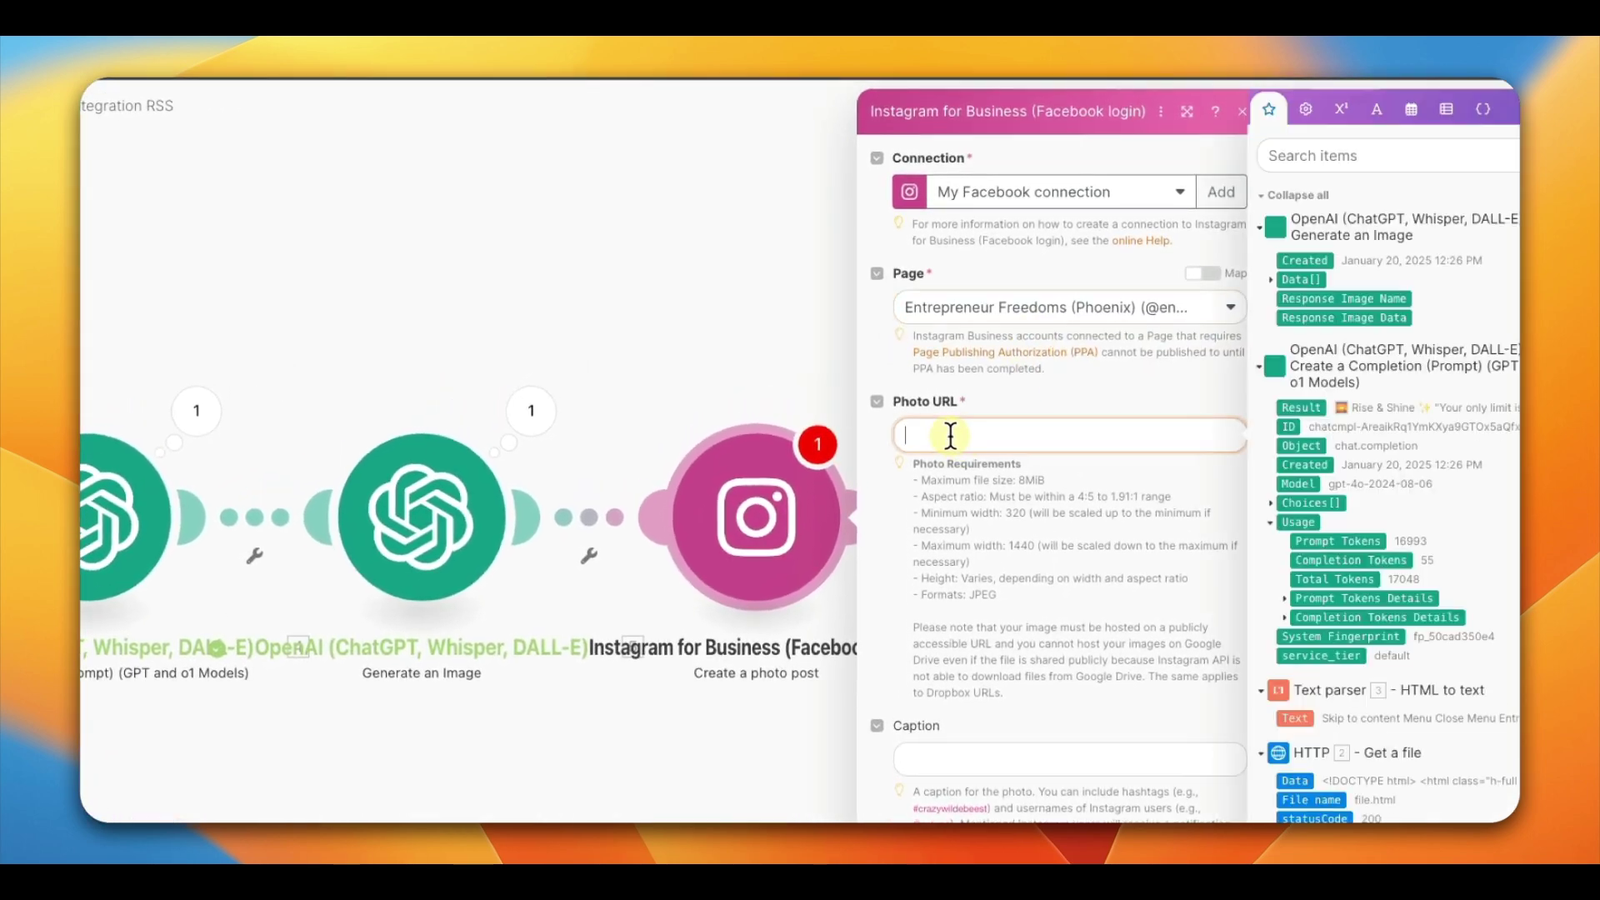
pyautogui.click(1274, 281)
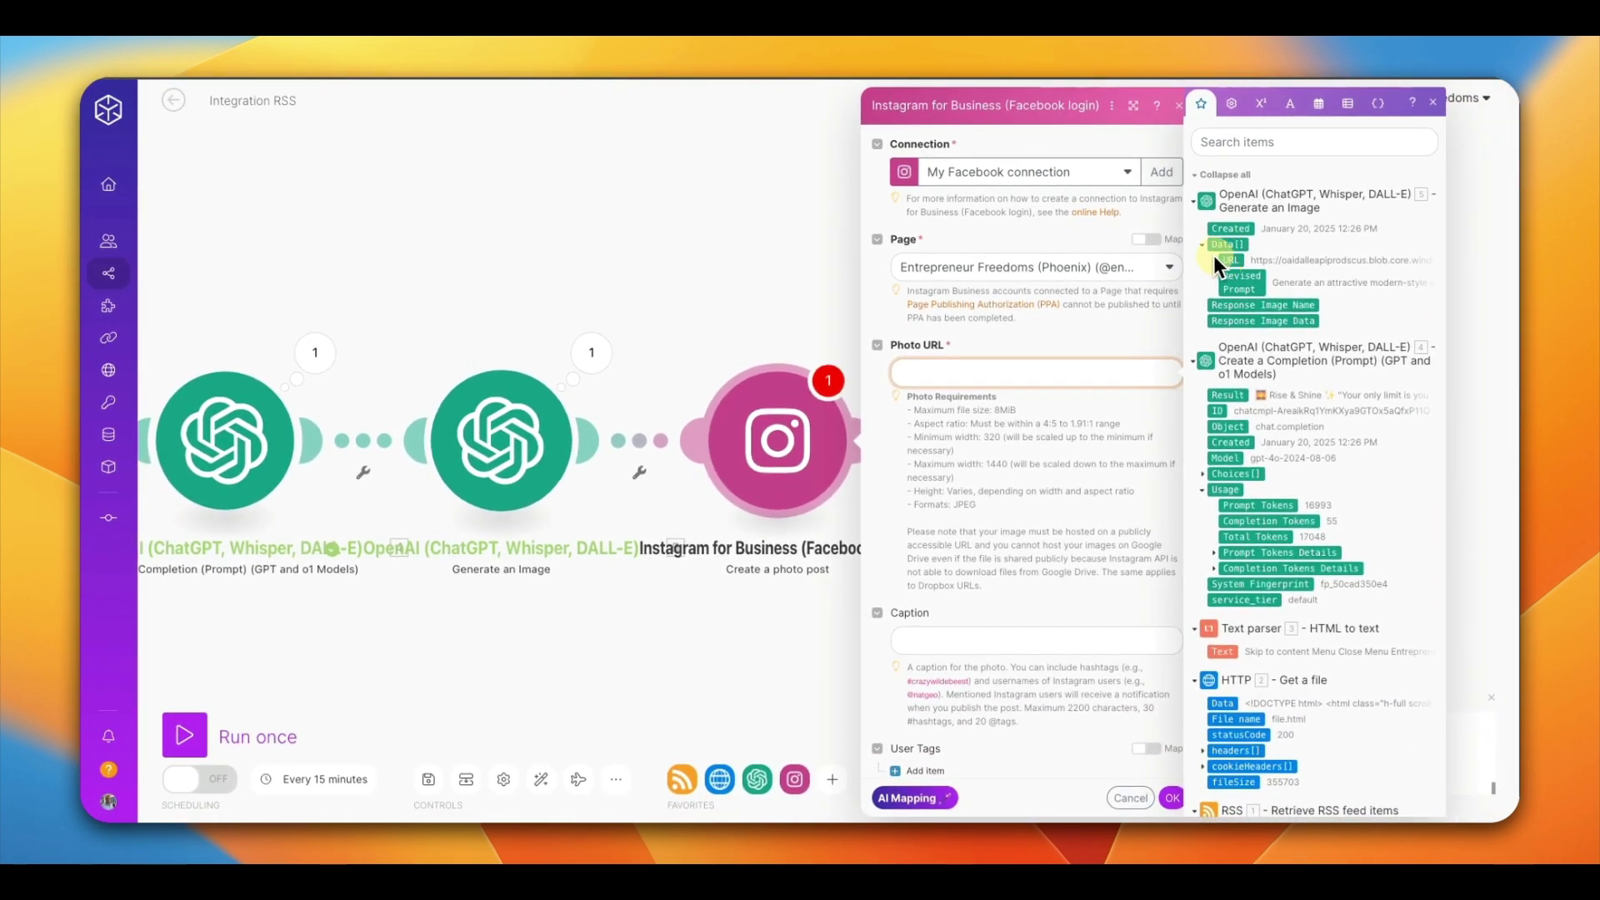
pyautogui.click(1225, 260)
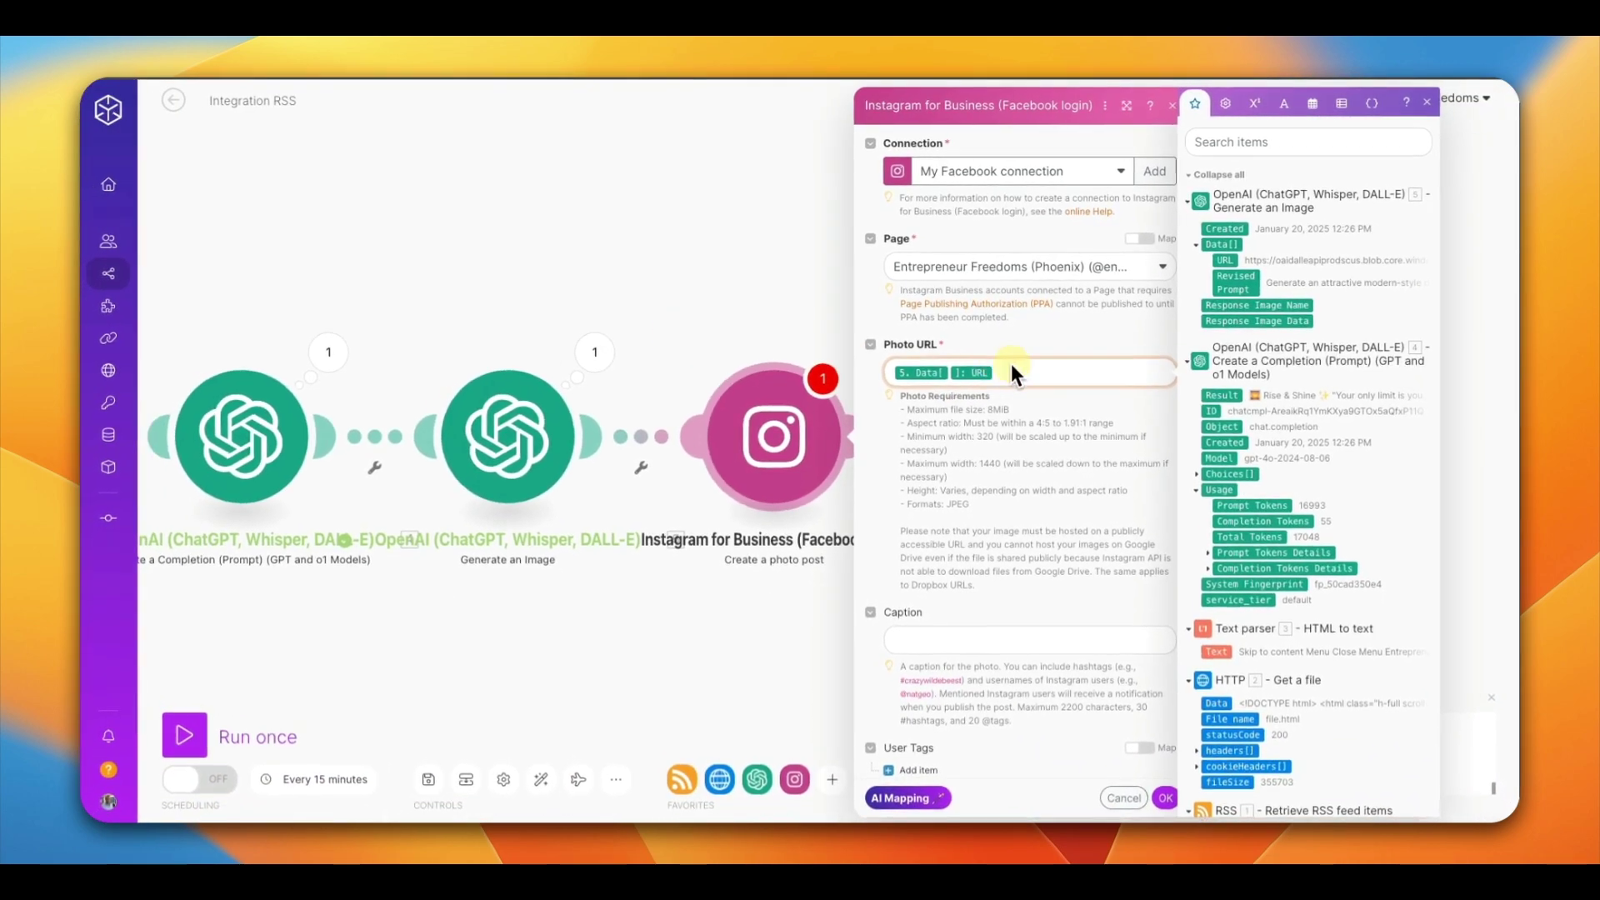
# Map the Instagram caption to the Create a Completion module's Result, confirm the module settings, and save the scenario.
pyautogui.scroll(-3, 1012, 368)
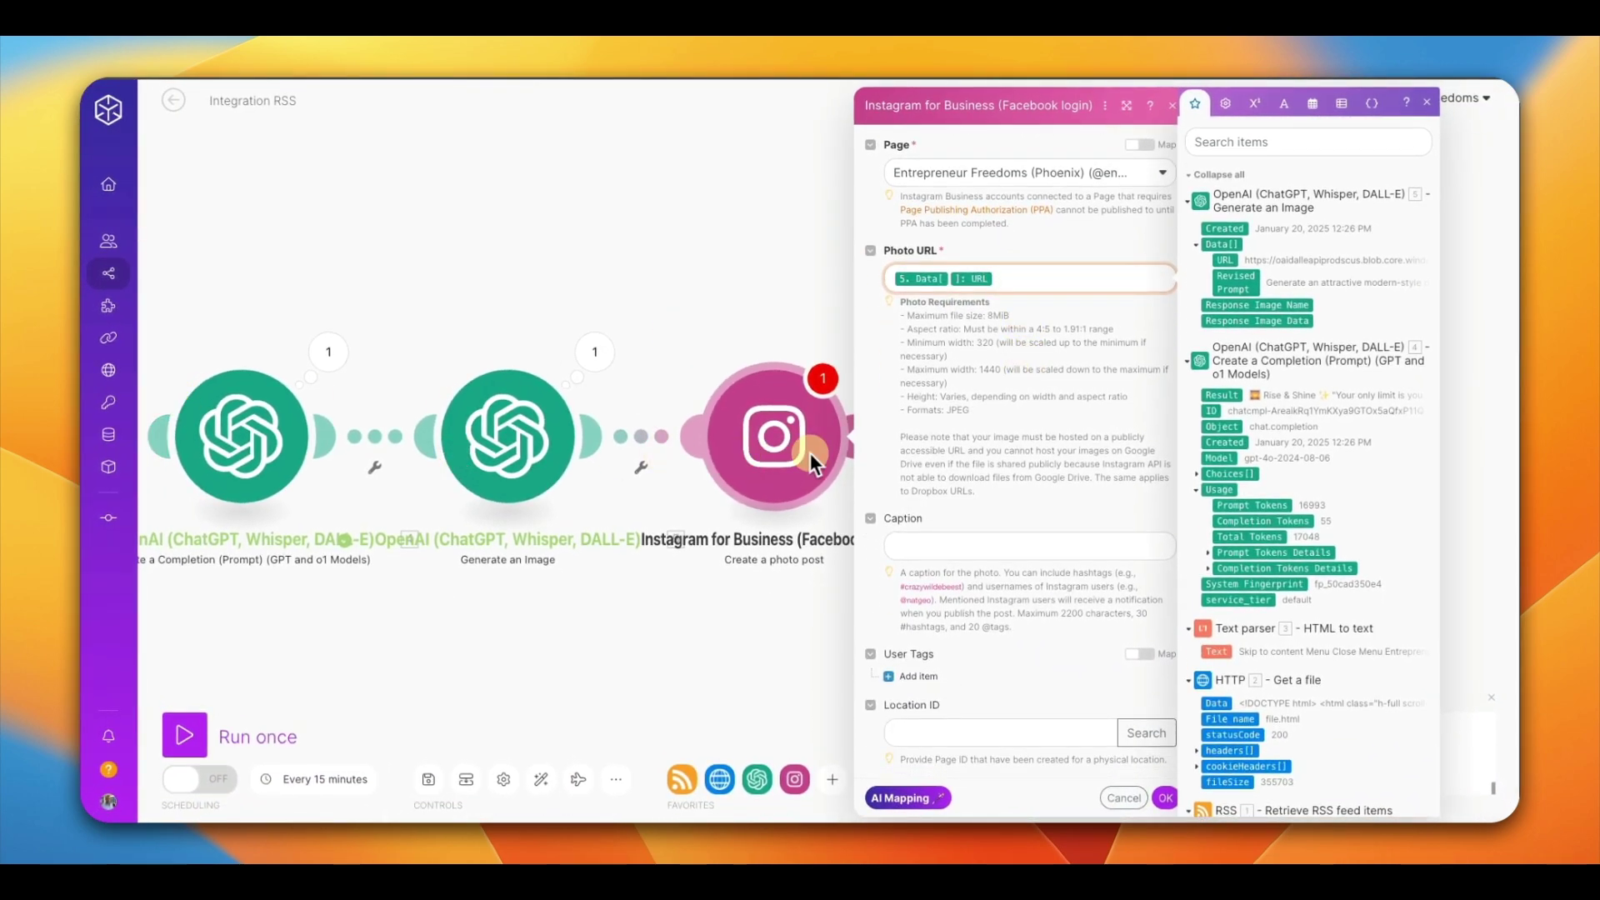
pyautogui.click(934, 547)
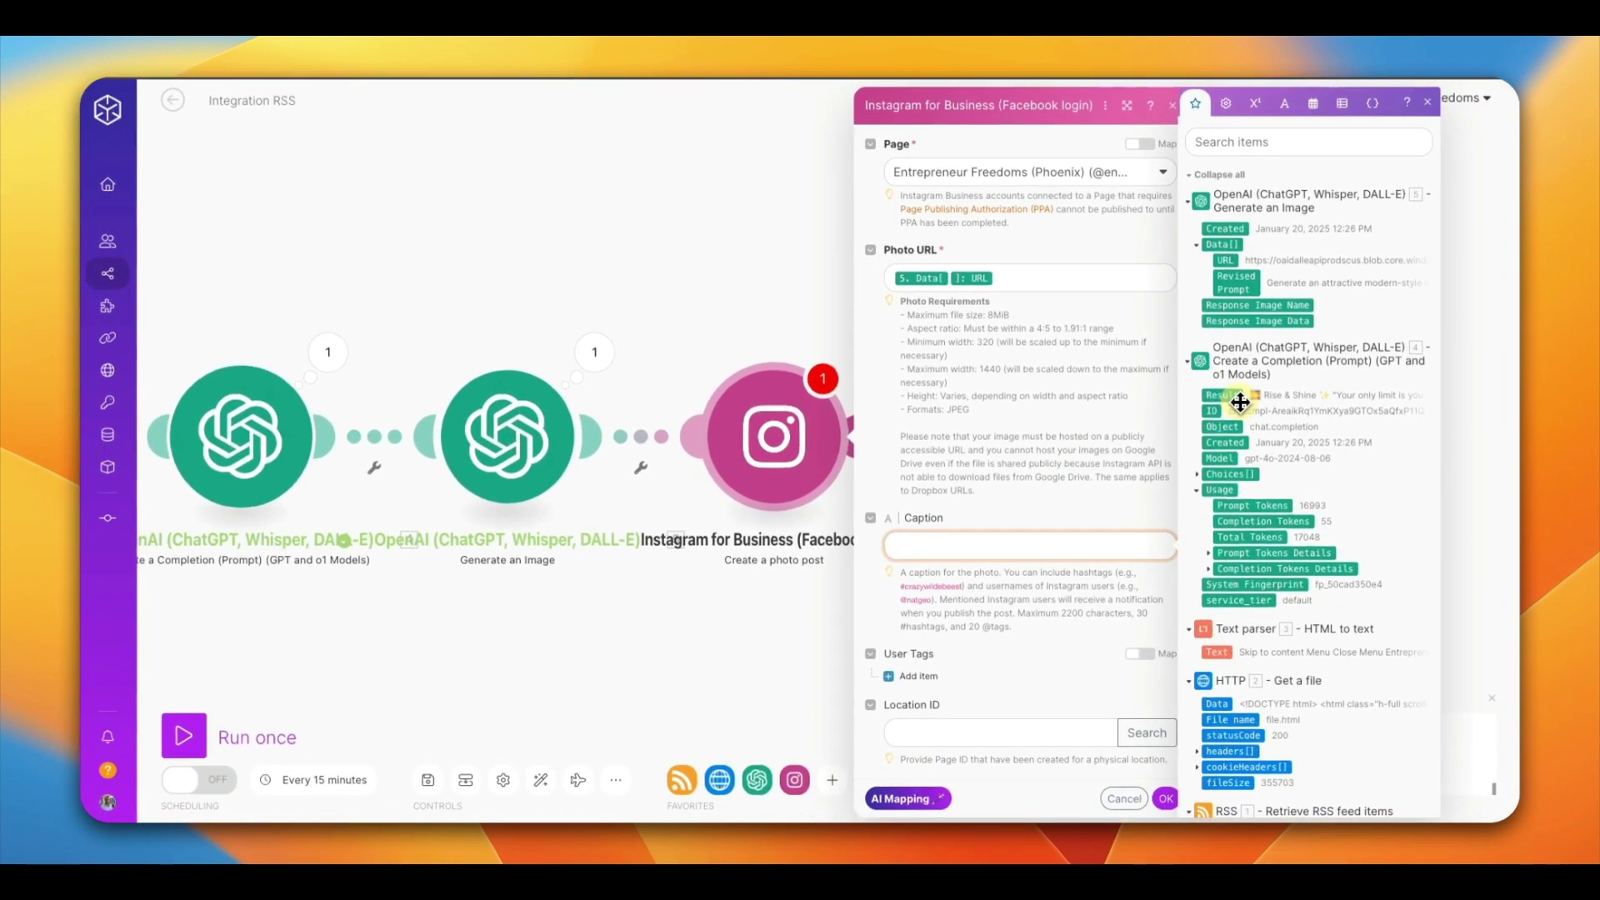
pyautogui.moveTo(1230, 395); pyautogui.dragTo(1000, 546)
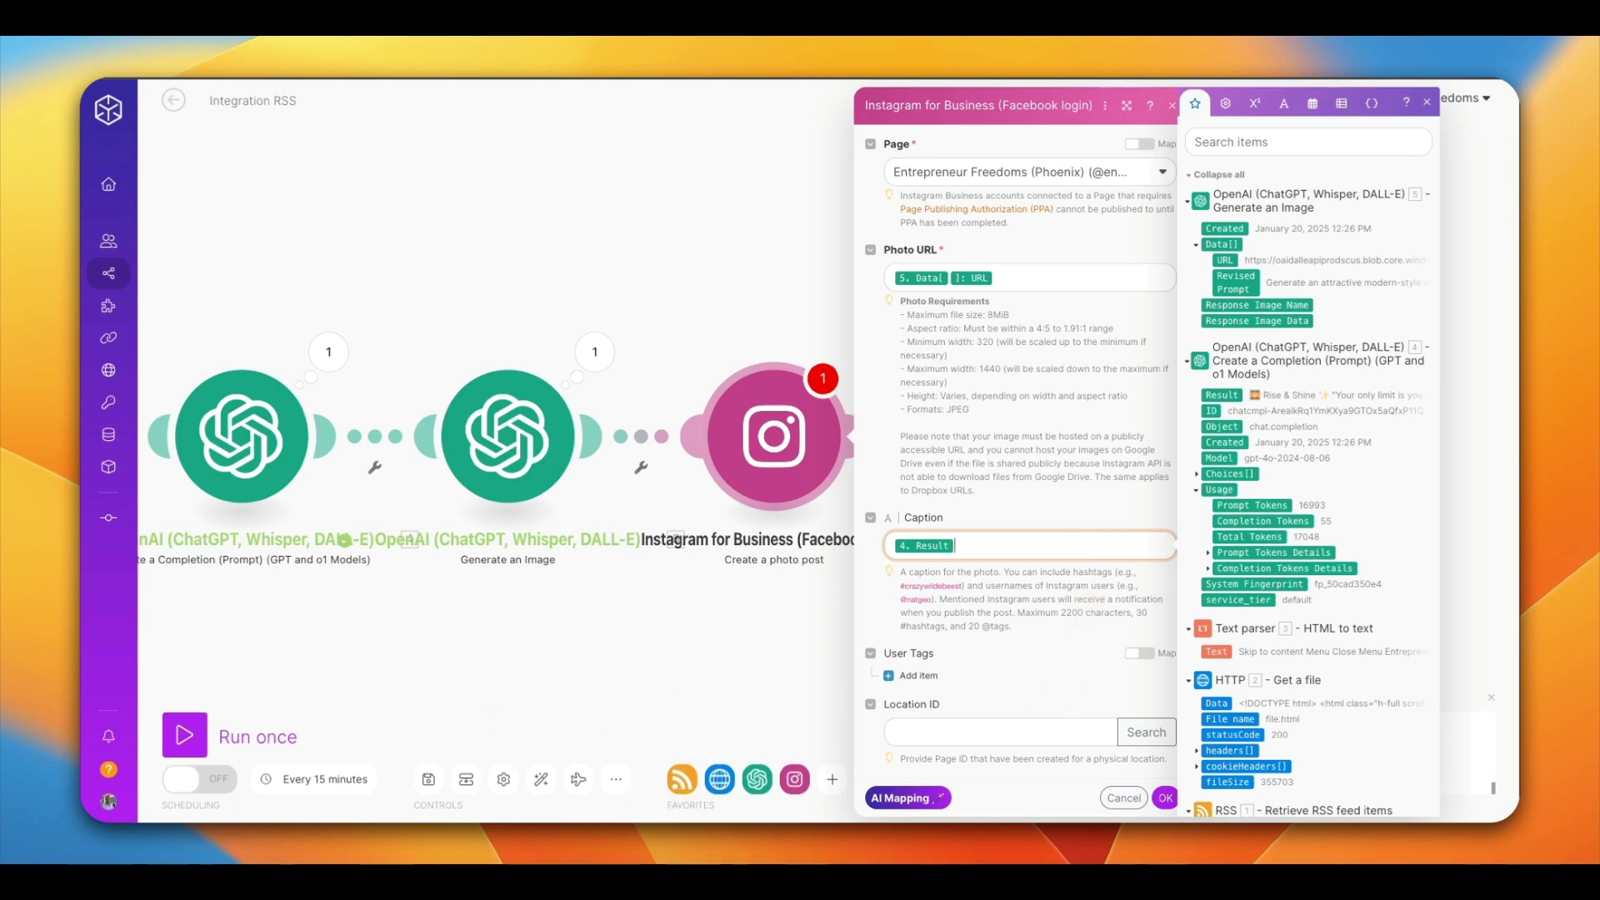
pyautogui.click(1166, 798)
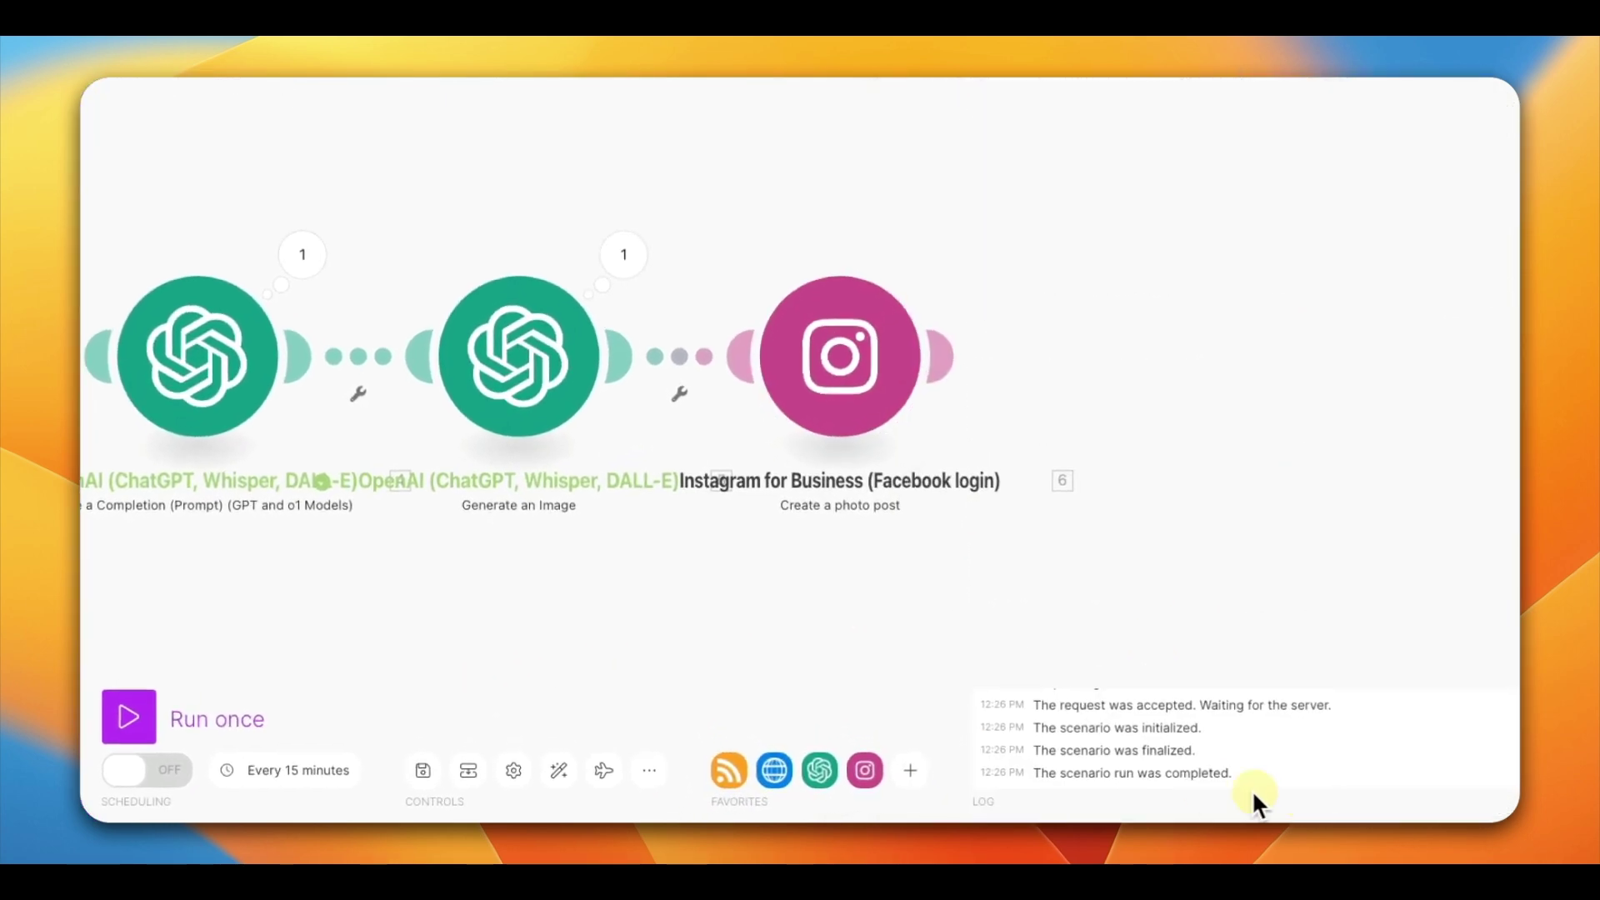
pyautogui.click(578, 779)
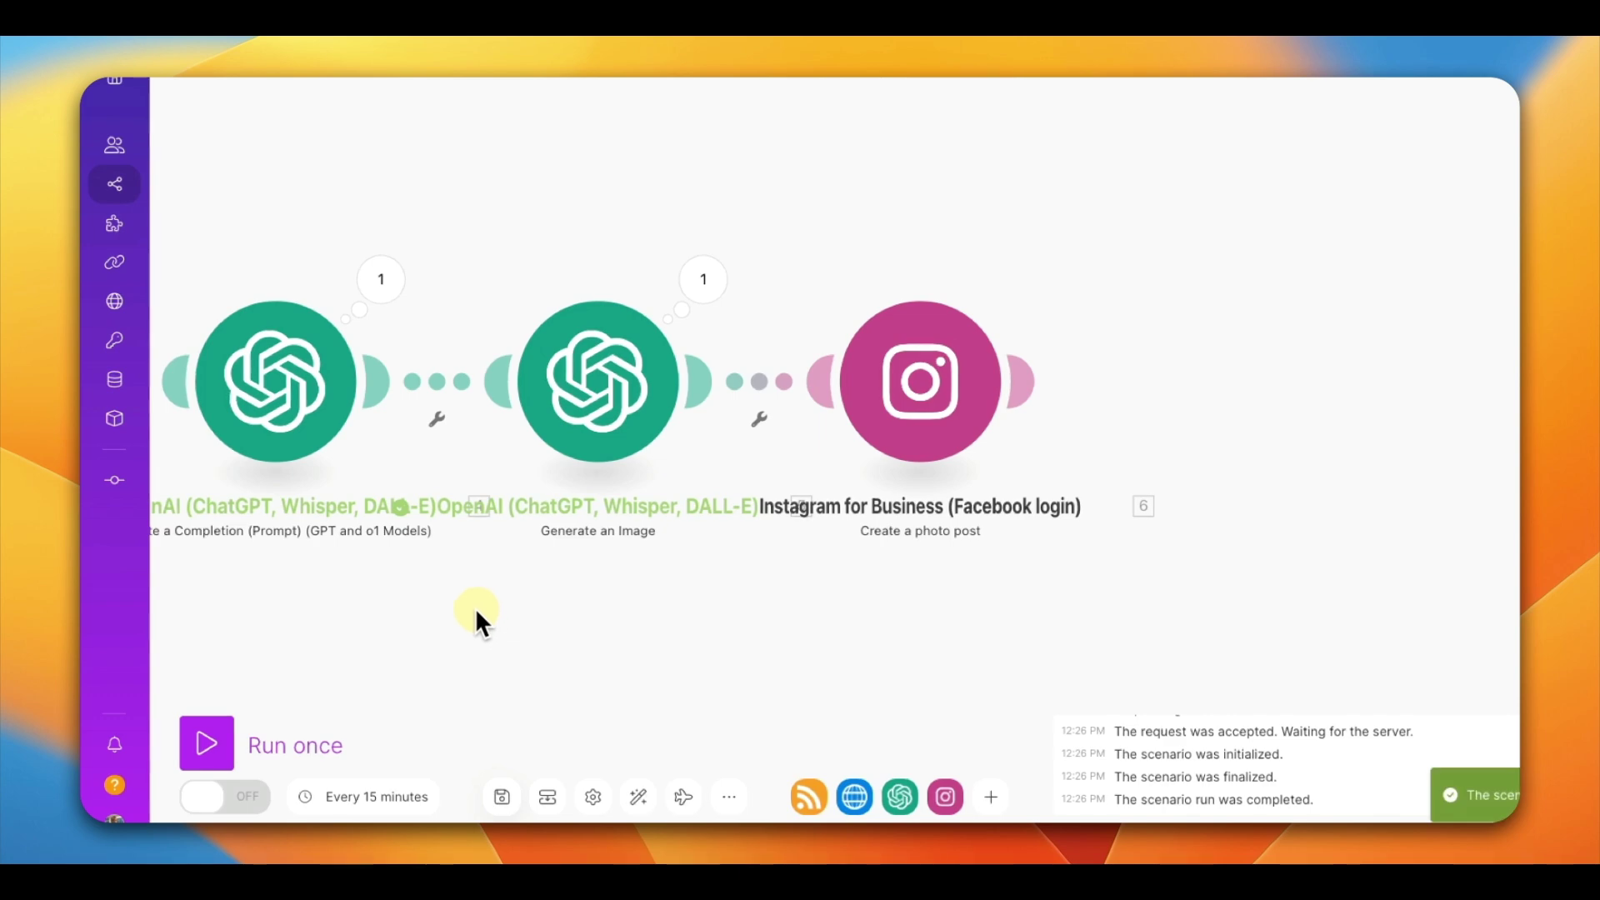
pyautogui.moveTo(488, 613); pyautogui.dragTo(707, 601)
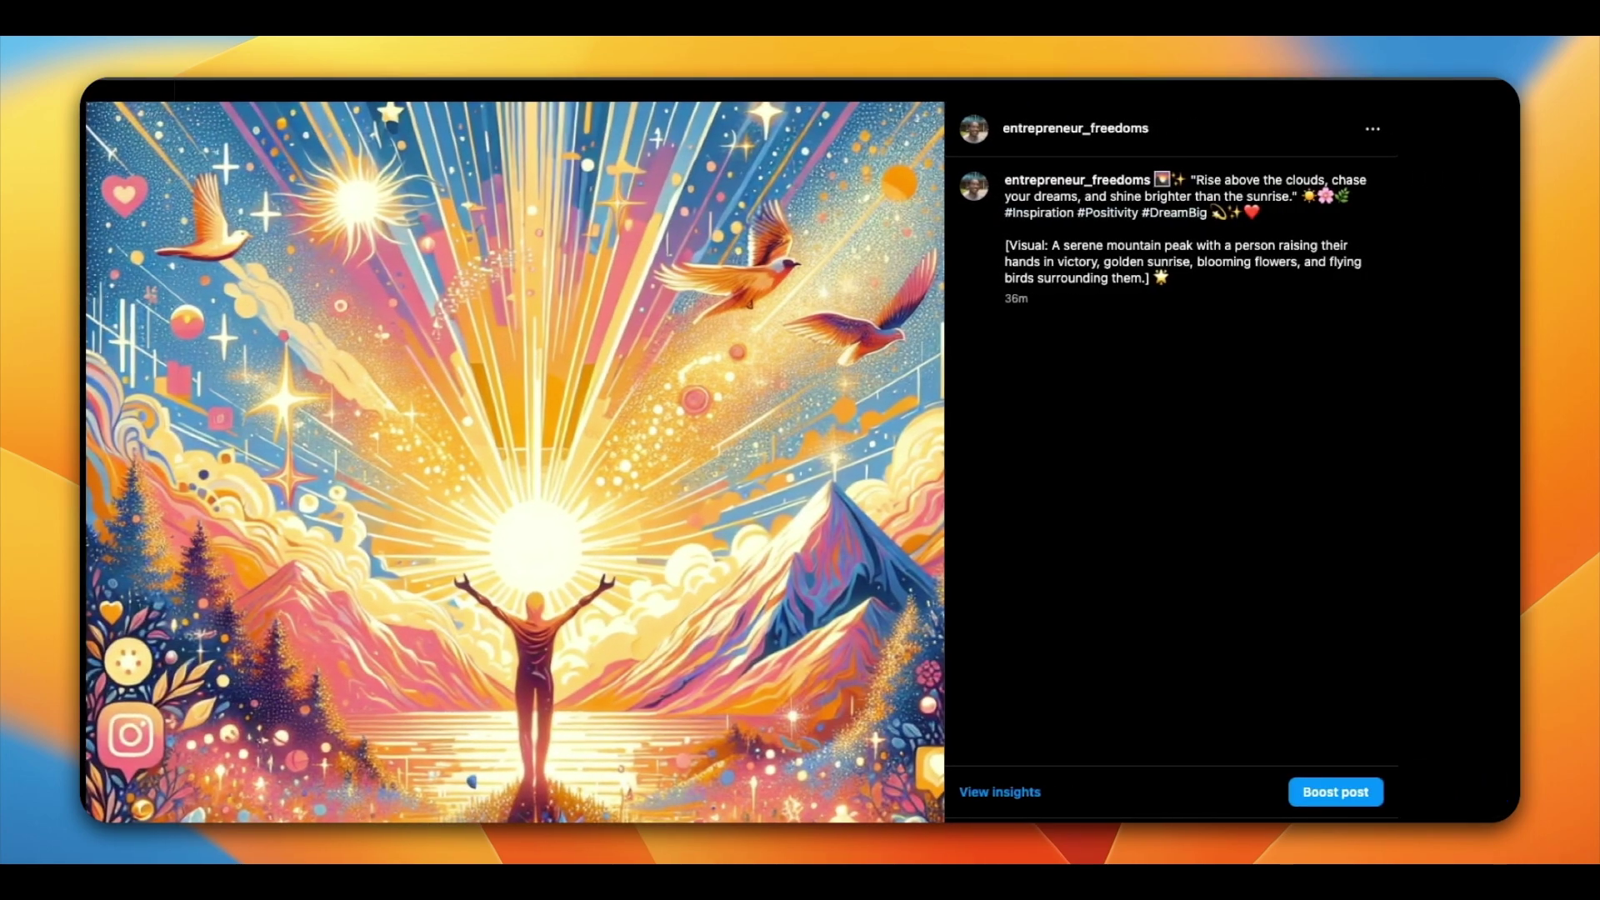
# Close the open Instagram post and view the newest photo post and its caption on the profile.
pyautogui.click(1504, 135)
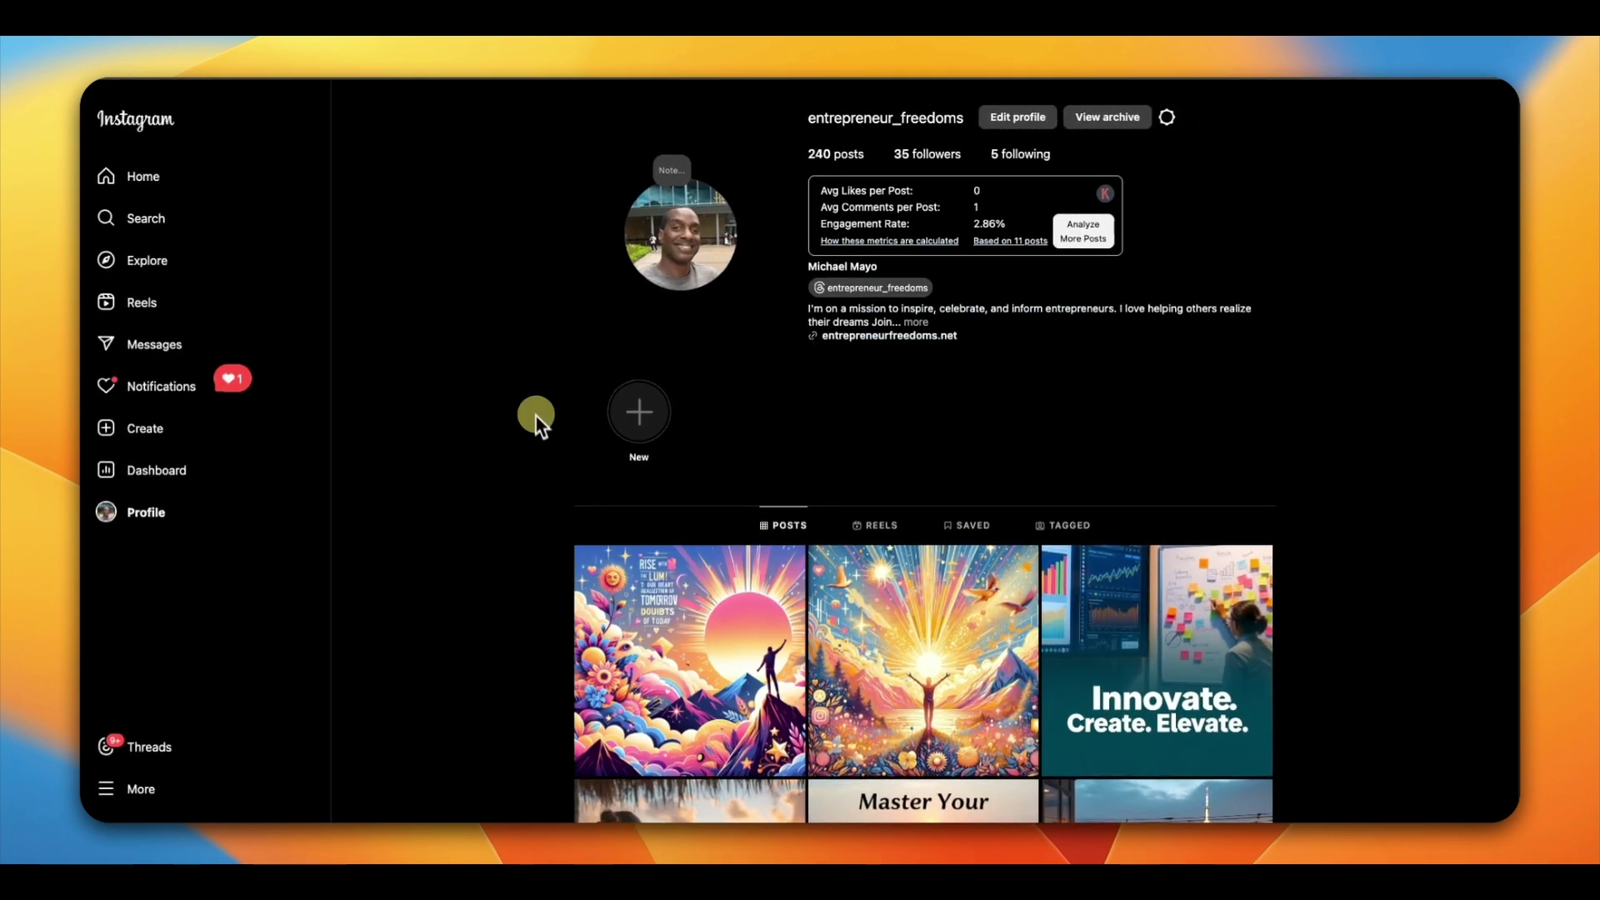
pyautogui.click(613, 622)
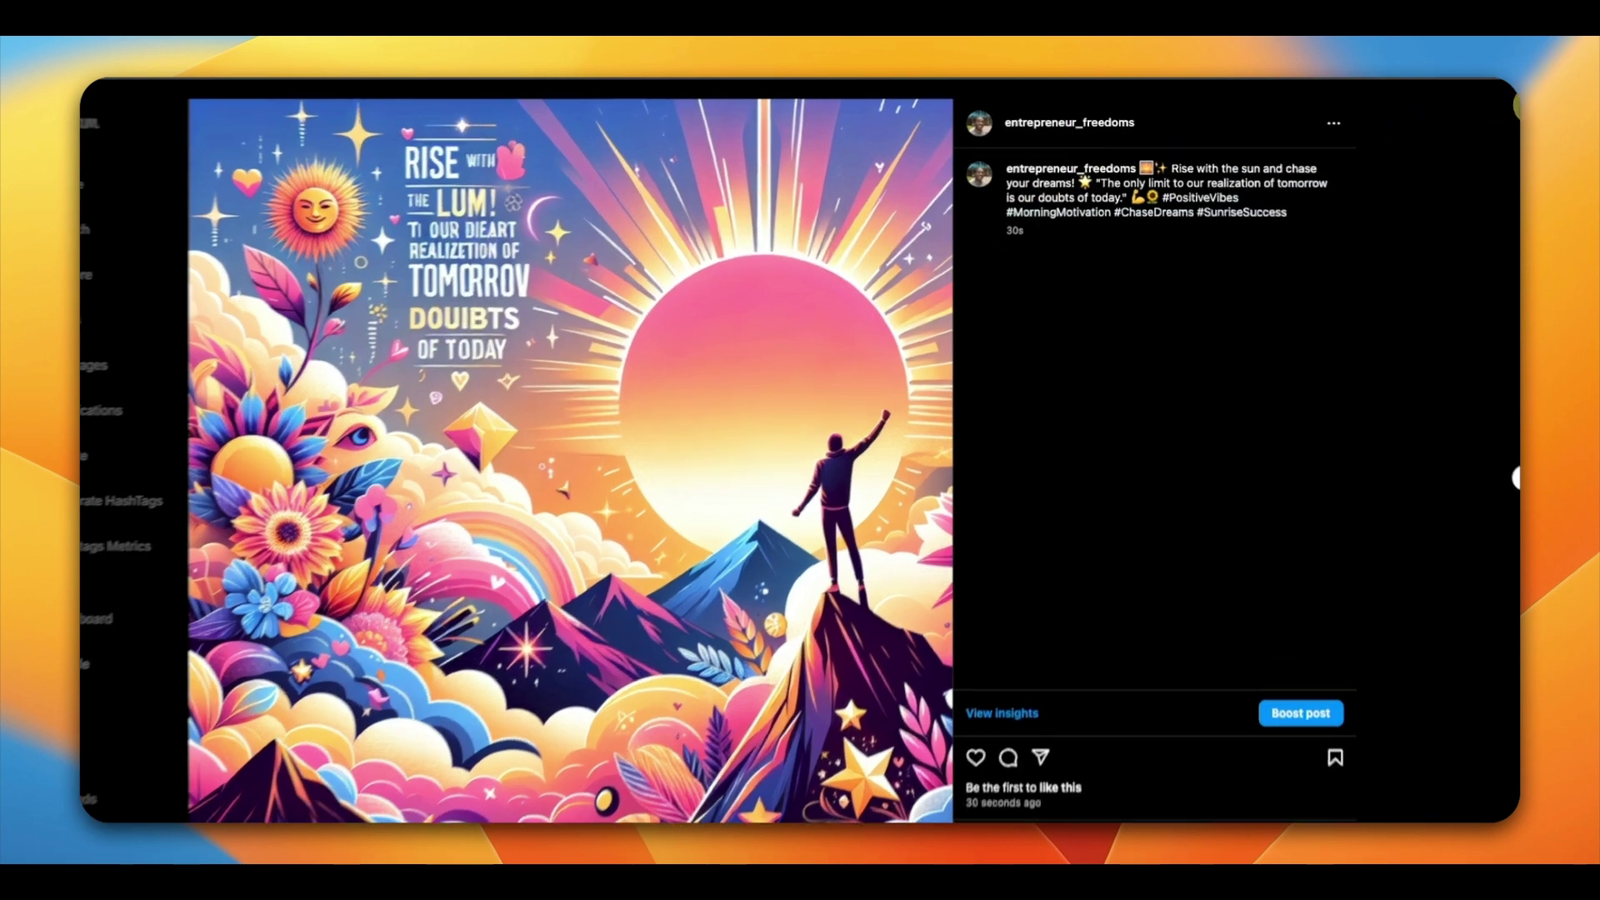
pyautogui.click(1519, 104)
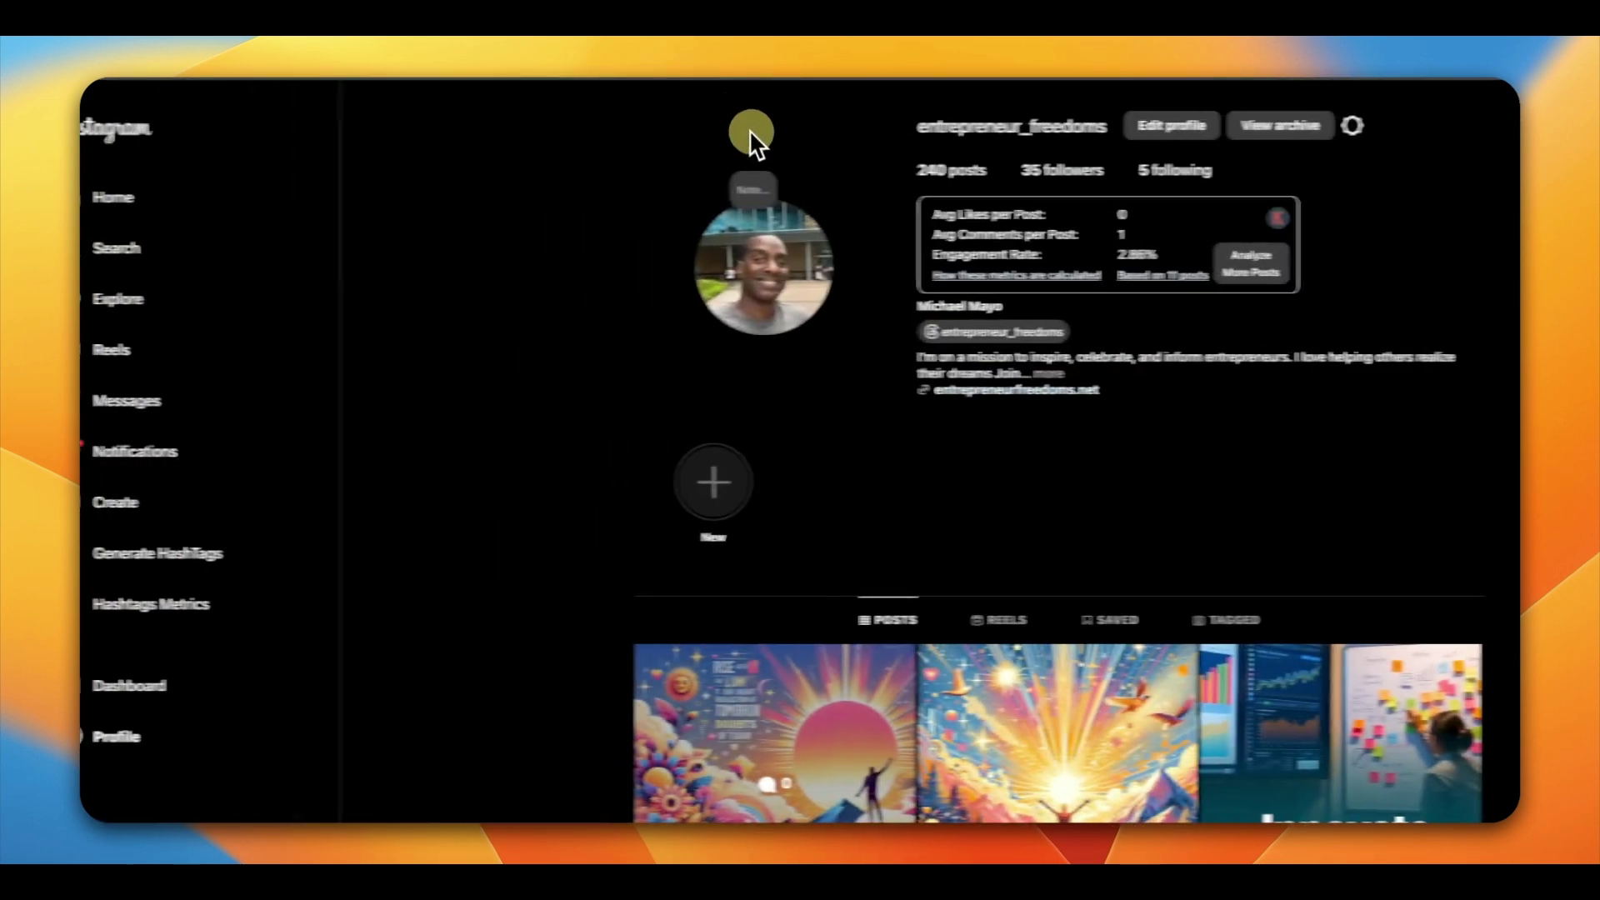